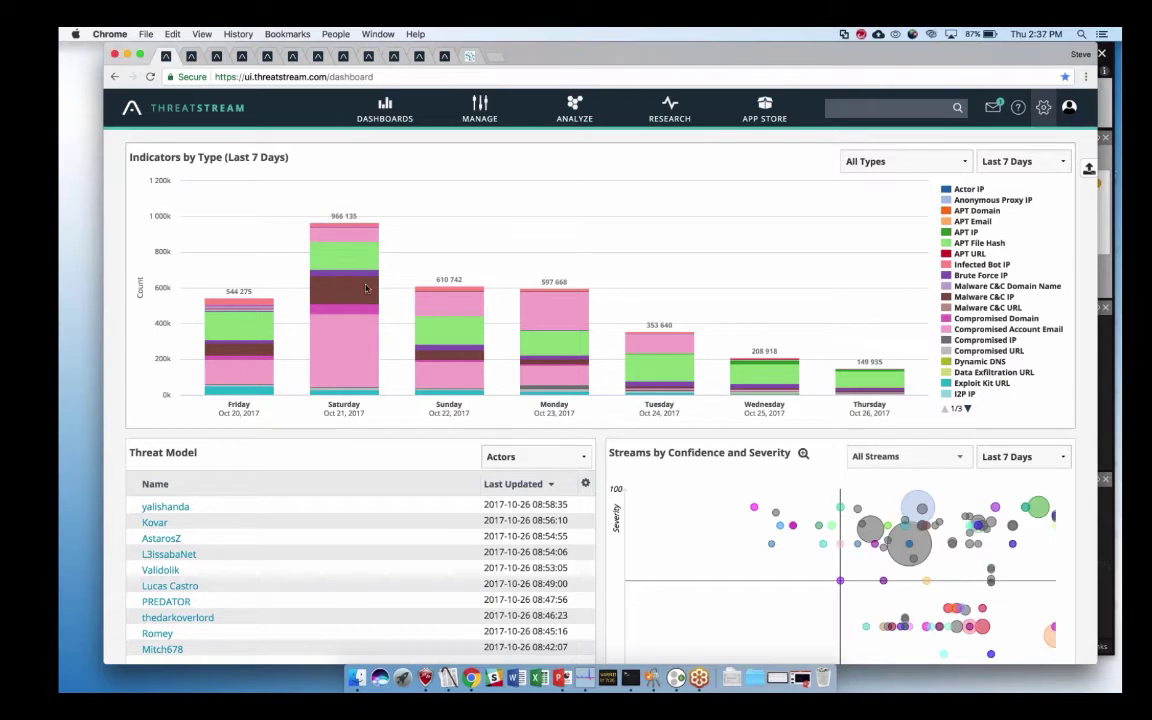
{"action": "left_click", "coordinate": [540, 457]}
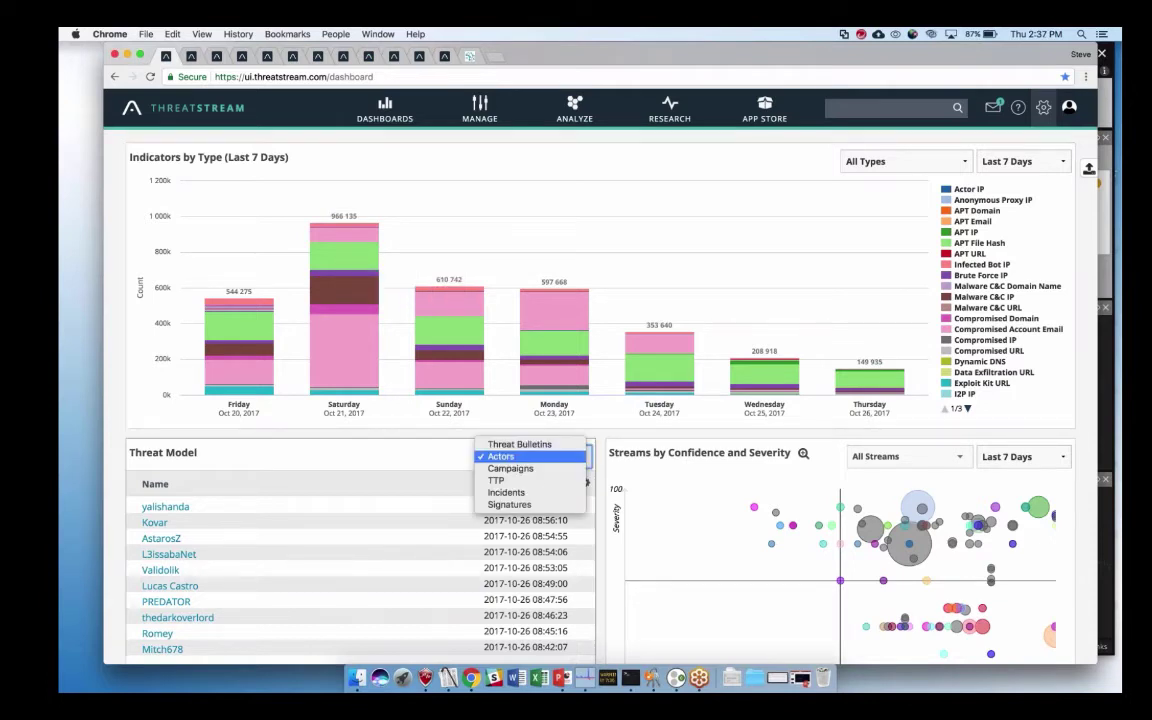
{"action": "left_click", "coordinate": [365, 462]}
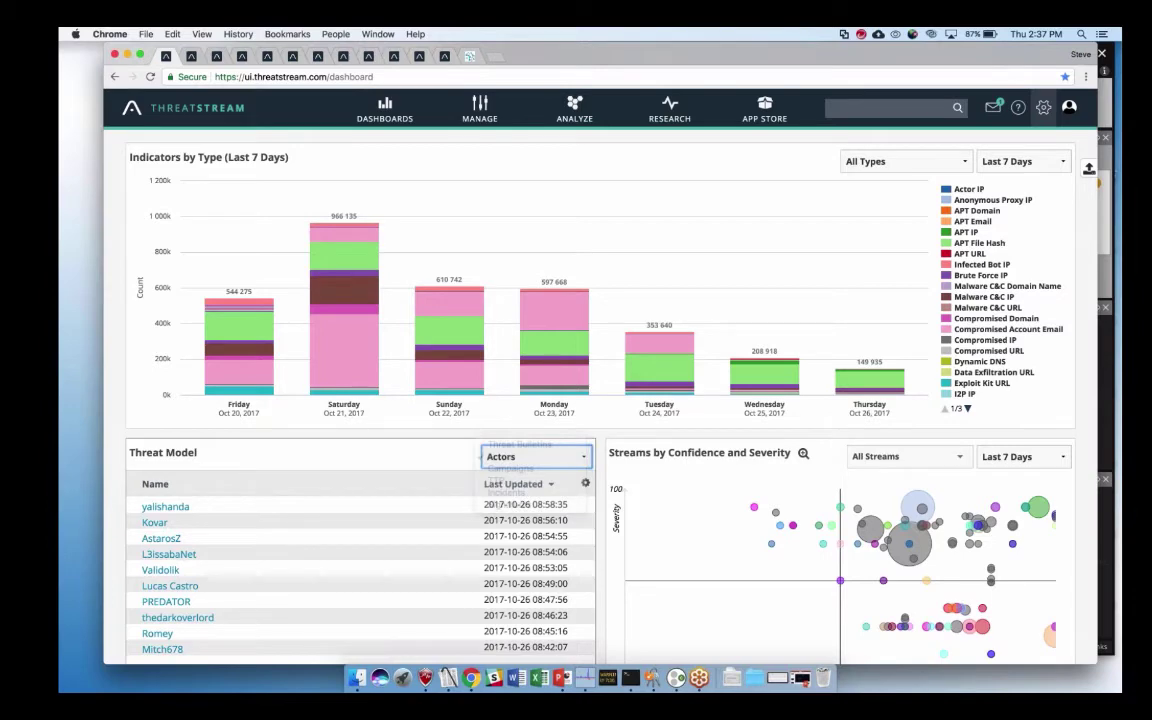
{"action": "scroll", "coordinate": [365, 462], "scroll_direction": "down", "scroll_amount": 3}
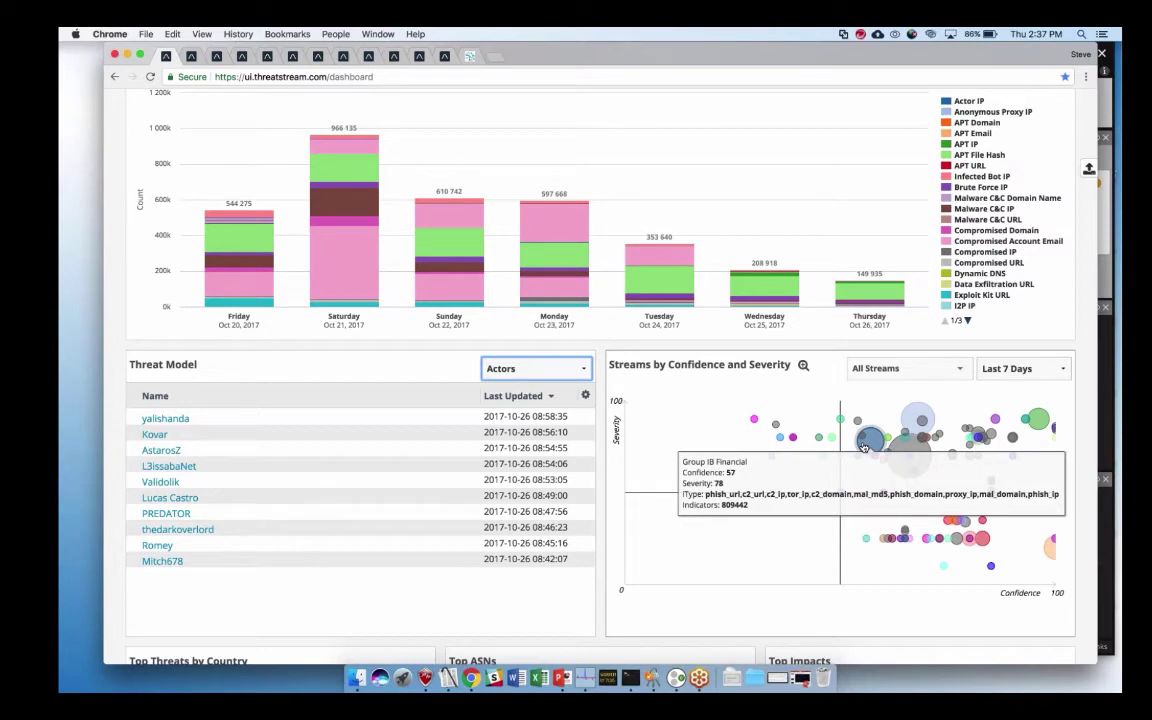
{"action": "scroll", "coordinate": [360, 450], "scroll_direction": "down", "scroll_amount": 5}
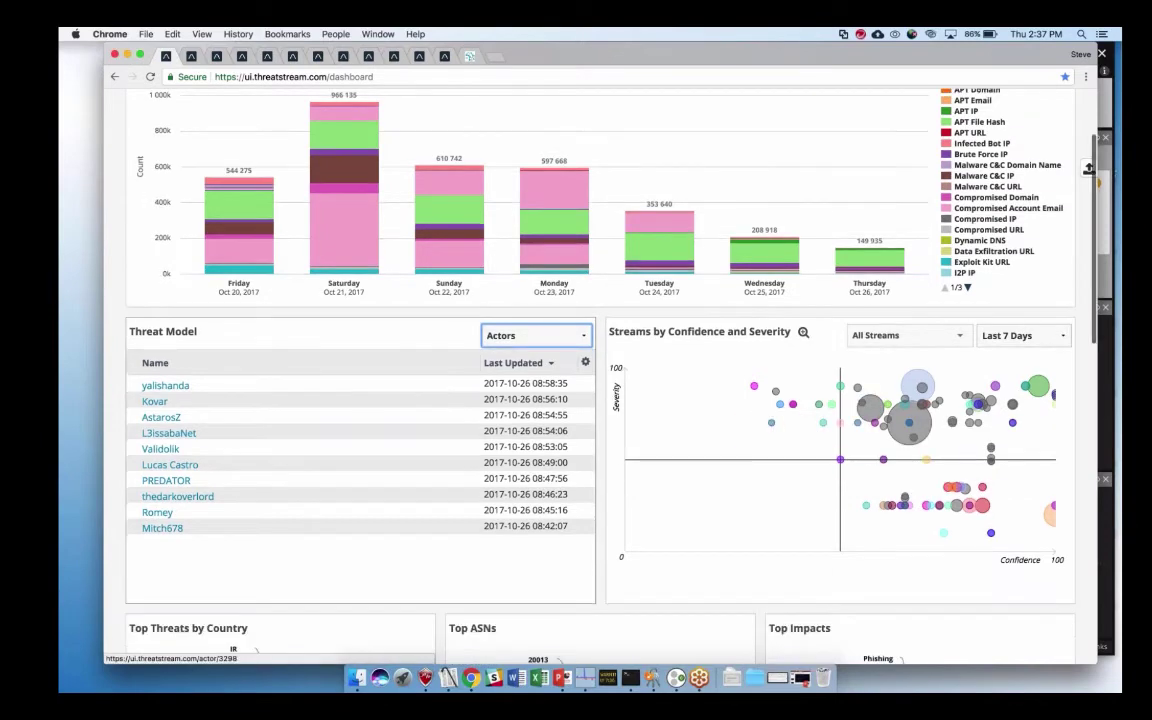
{"action": "scroll", "coordinate": [496, 437], "scroll_direction": "down", "scroll_amount": 5}
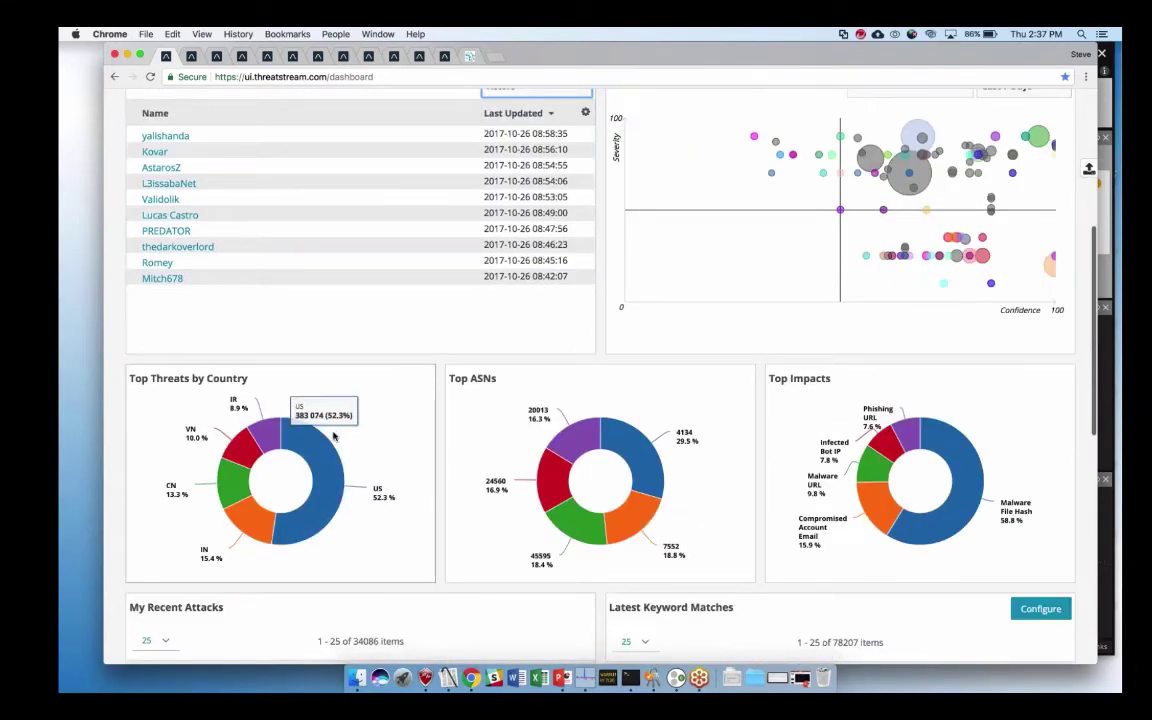
{"action": "scroll", "coordinate": [370, 416], "scroll_direction": "down", "scroll_amount": 3}
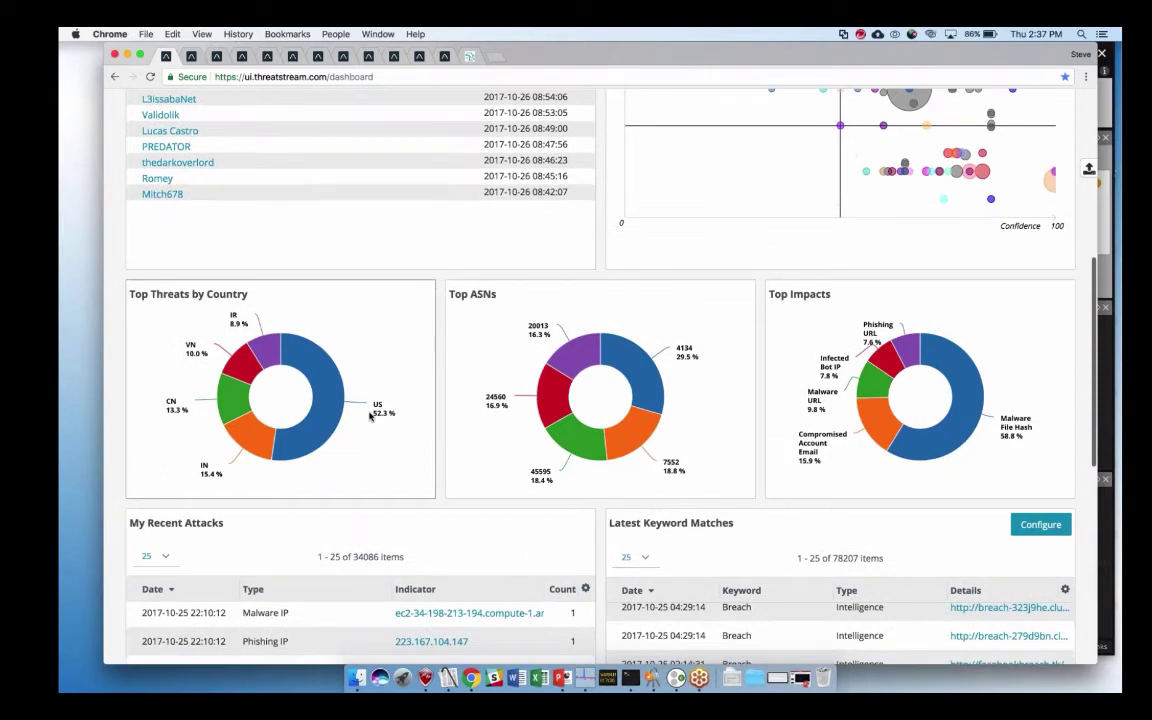
{"action": "scroll", "coordinate": [370, 416], "scroll_direction": "down", "scroll_amount": 5}
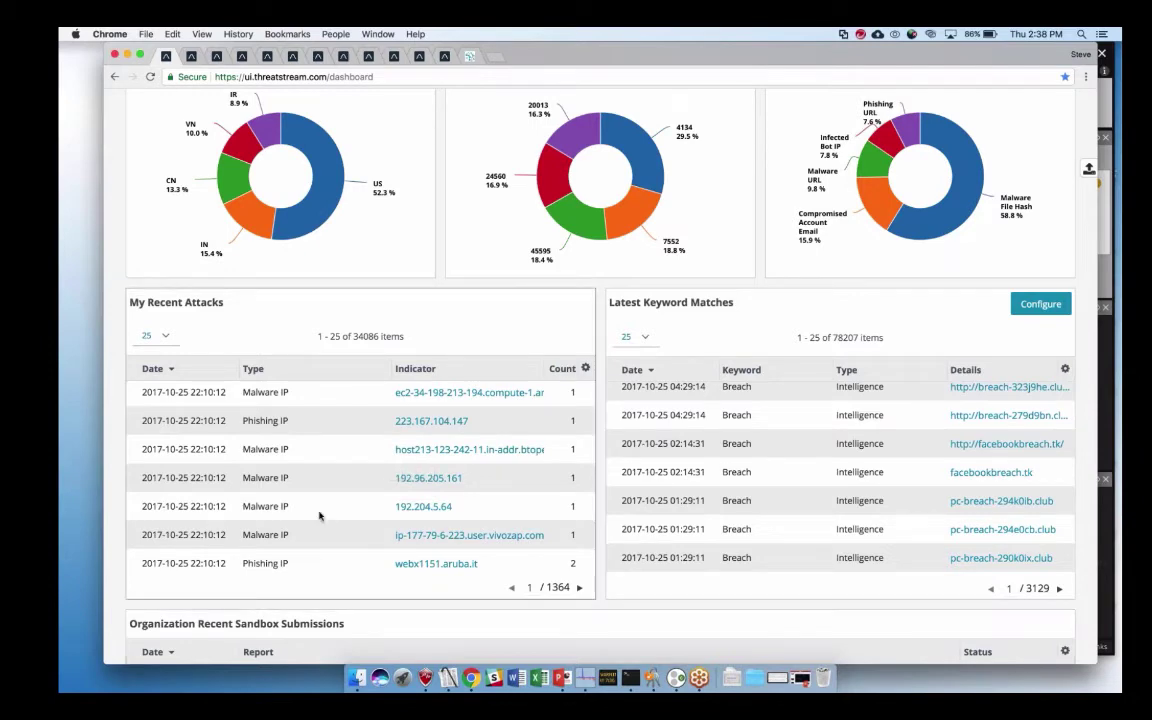
{"action": "scroll", "coordinate": [319, 516], "scroll_direction": "up", "scroll_amount": 15}
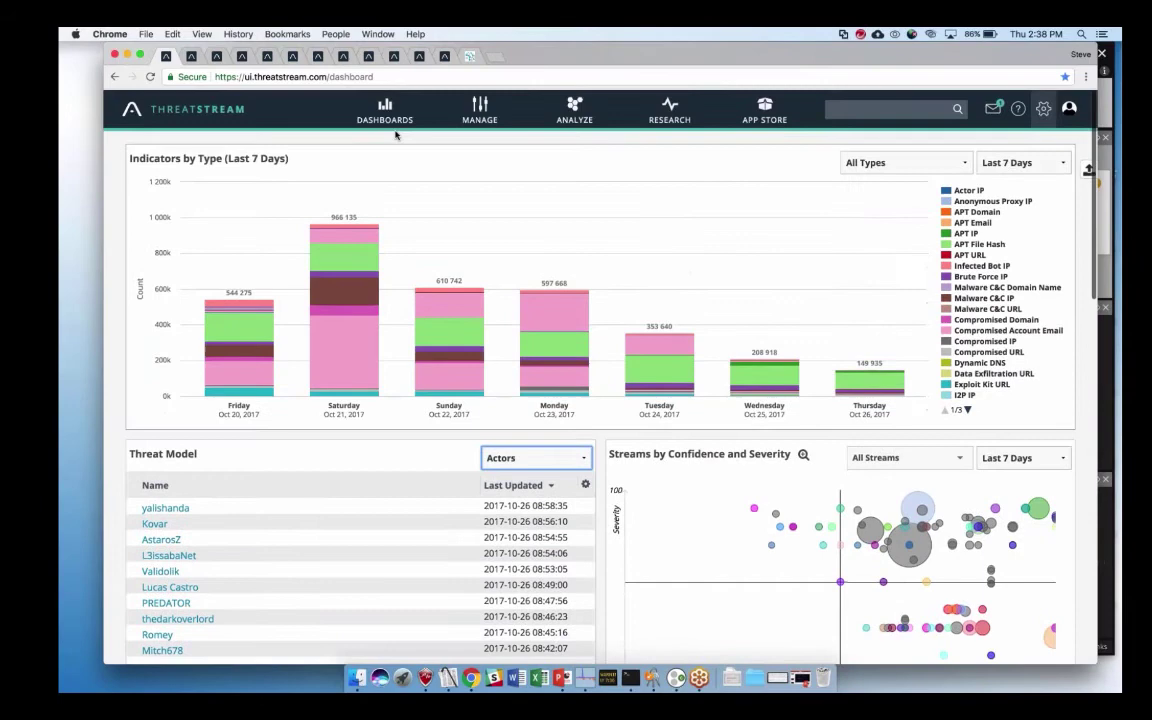
{"action": "mouse_move", "coordinate": [395, 130]}
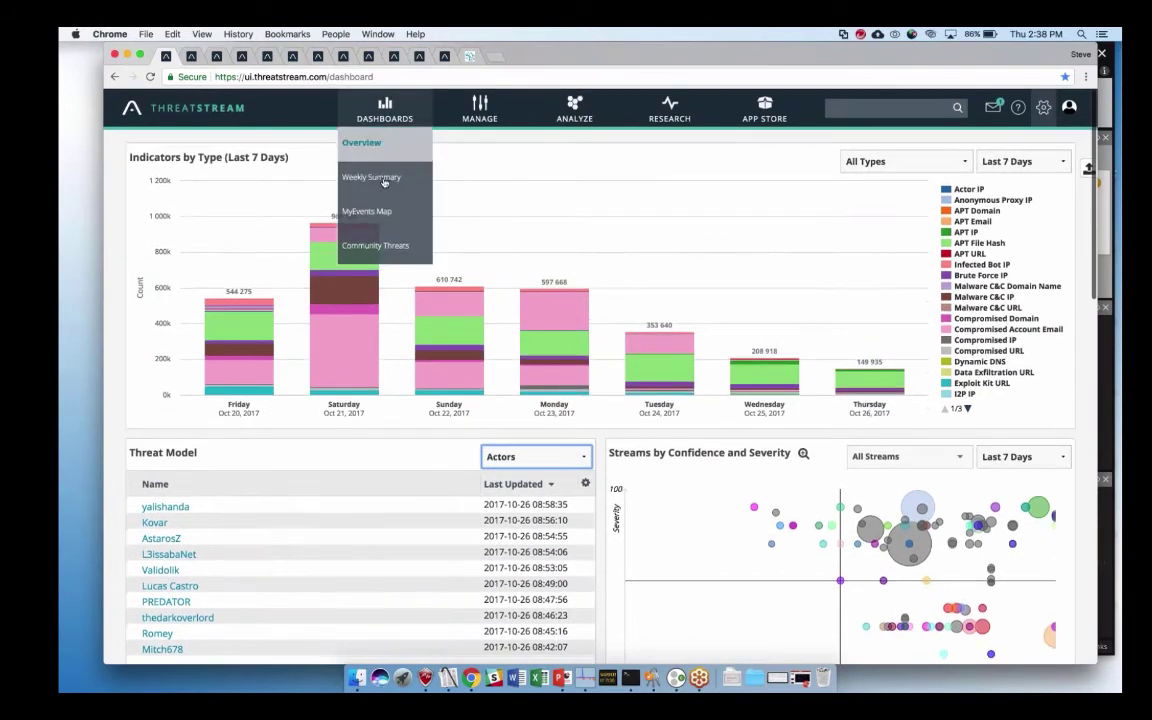
- Glance at the Weekly Summary dashboard, then return to the Observables list filtered to Active status
{"action": "left_click", "coordinate": [386, 175]}
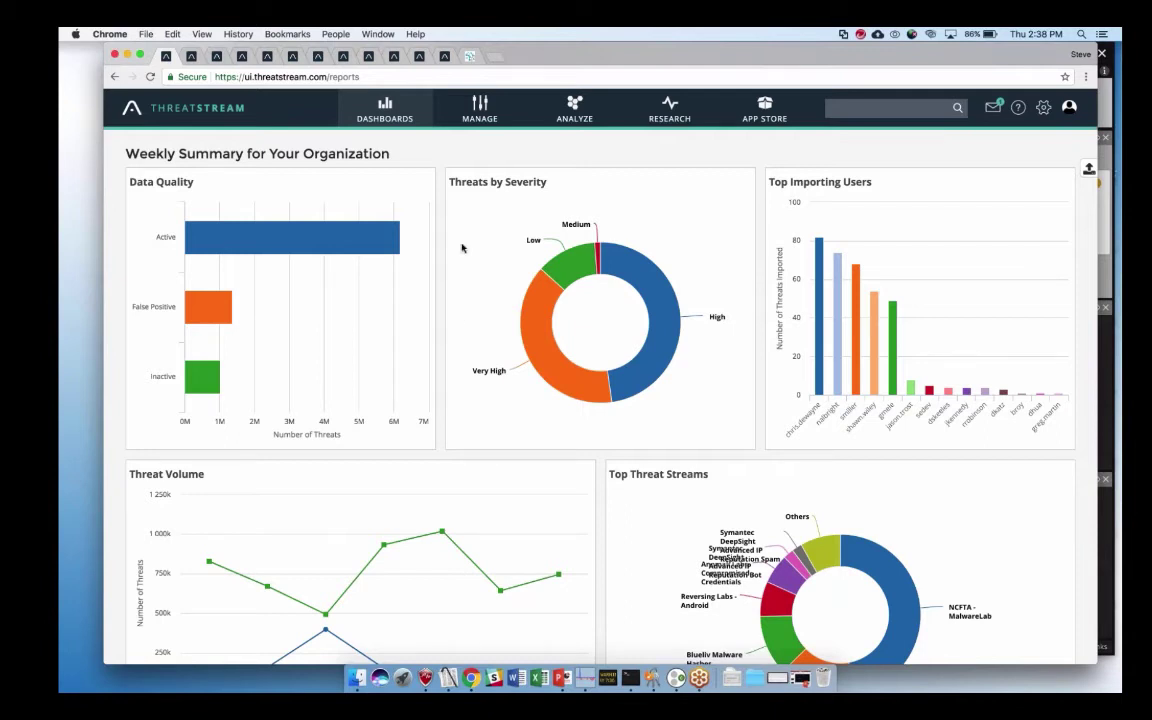
{"action": "left_click", "coordinate": [194, 55]}
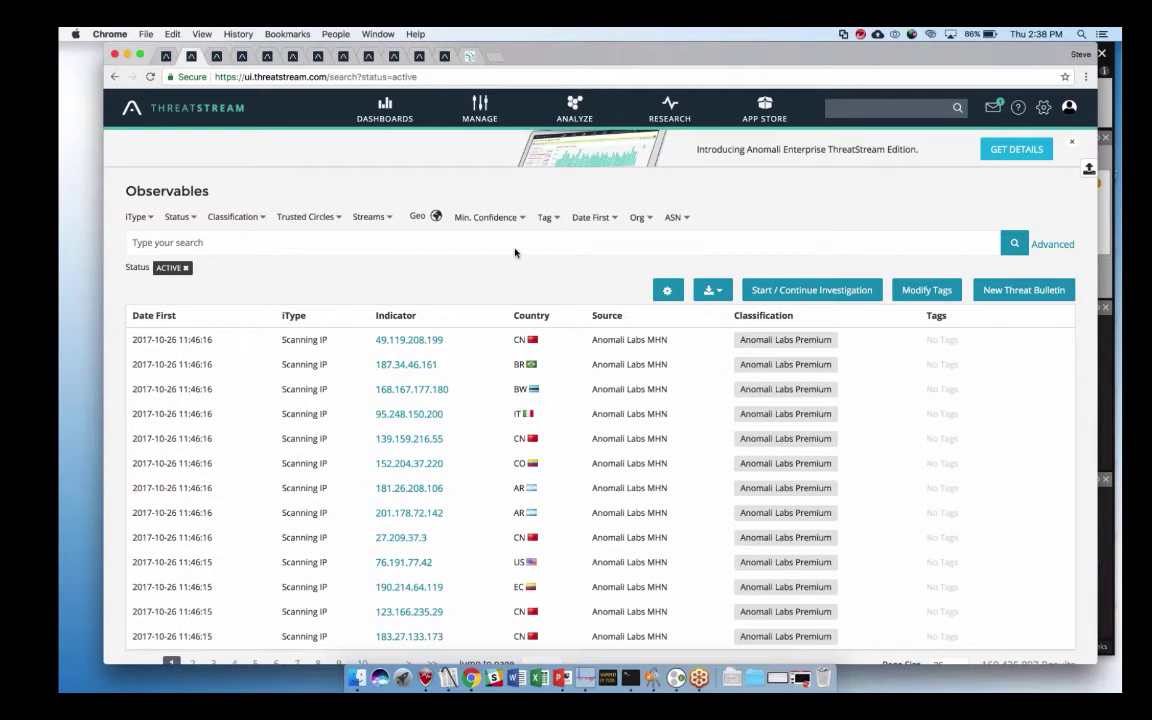
{"action": "left_click", "coordinate": [851, 107]}
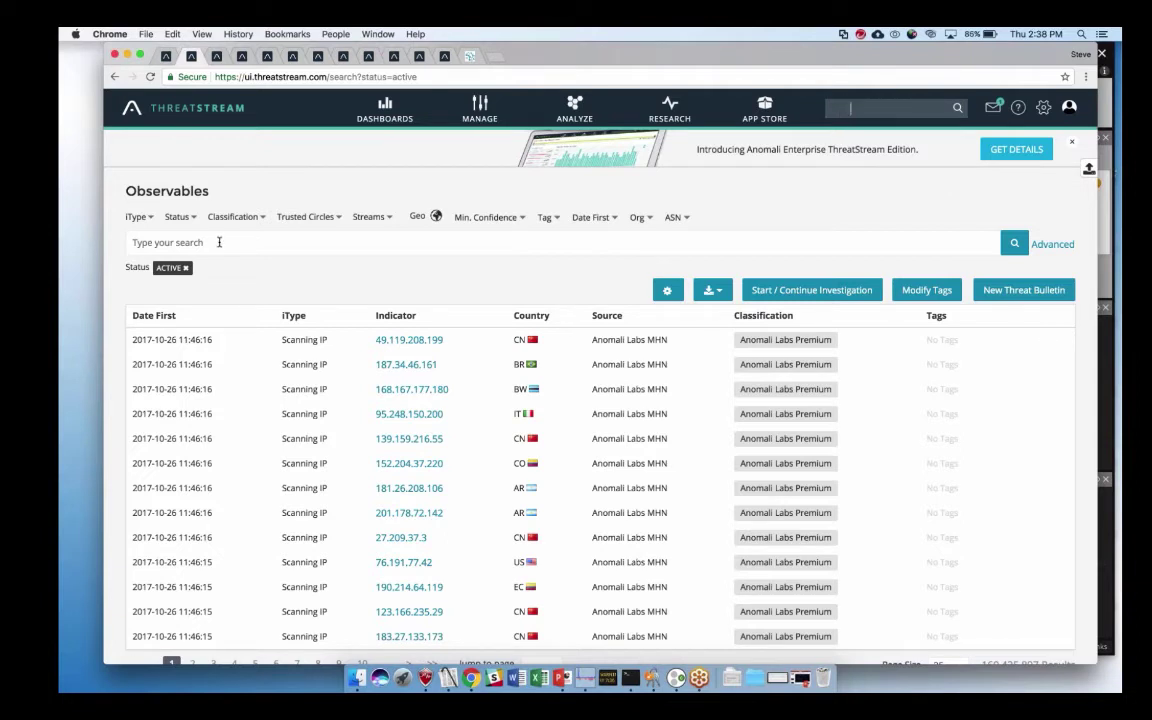
{"action": "left_click", "coordinate": [150, 218]}
{"action": "scroll", "coordinate": [169, 278], "scroll_direction": "down", "scroll_amount": 5}
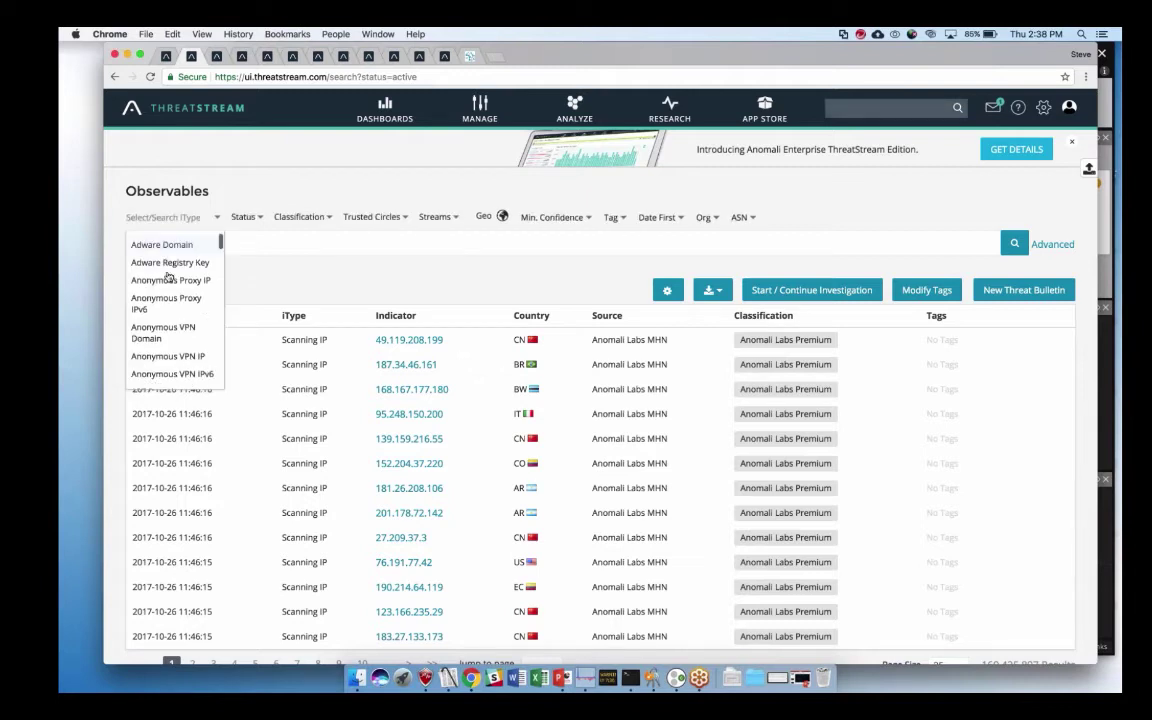
{"action": "scroll", "coordinate": [169, 278], "scroll_direction": "down", "scroll_amount": 6}
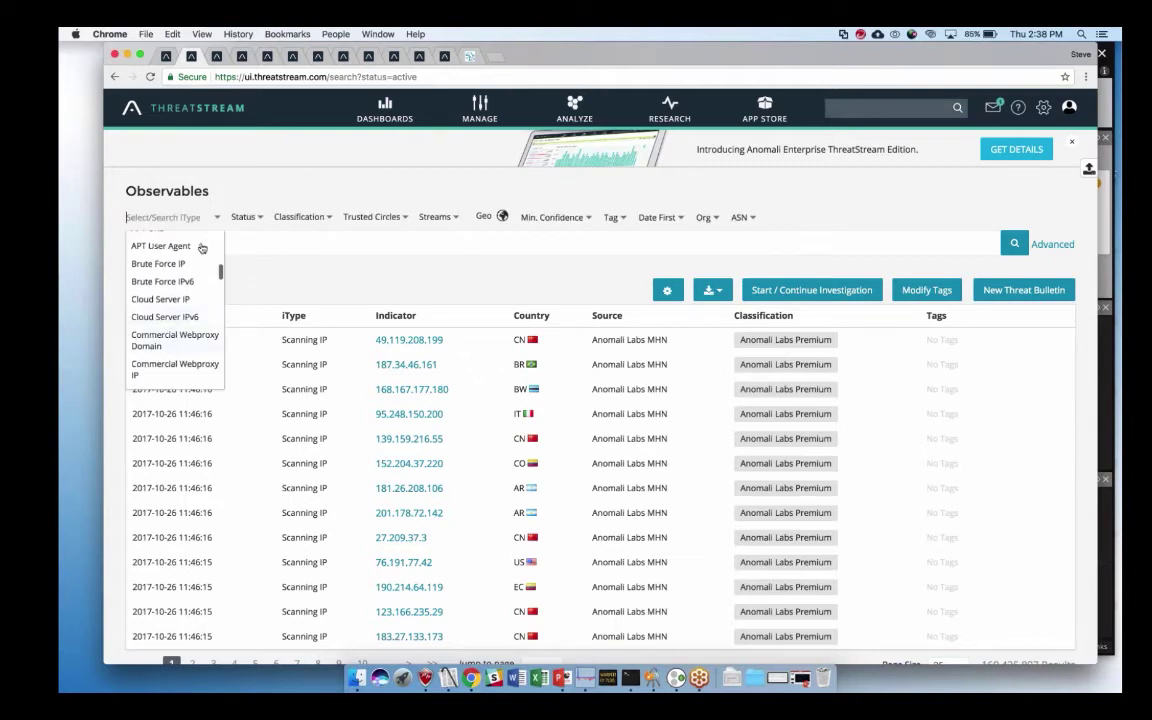
{"action": "scroll", "coordinate": [183, 337], "scroll_direction": "down", "scroll_amount": 2}
{"action": "scroll", "coordinate": [183, 337], "scroll_direction": "down", "scroll_amount": 5}
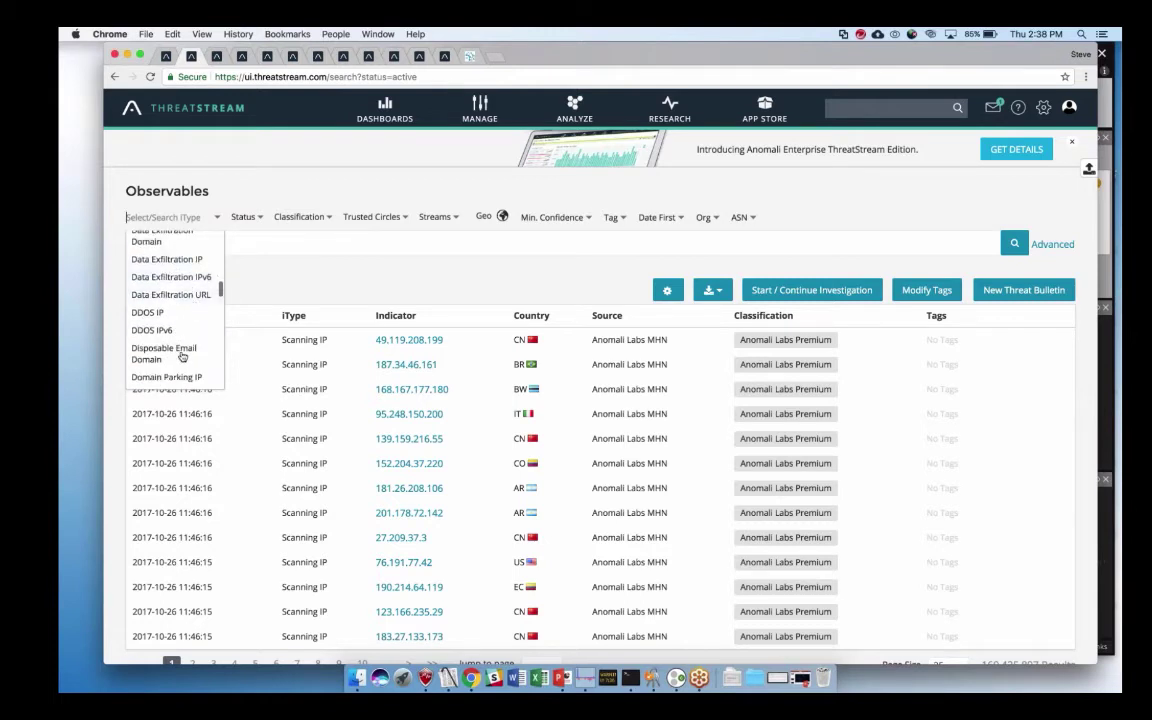
{"action": "scroll", "coordinate": [185, 350], "scroll_direction": "down", "scroll_amount": 5}
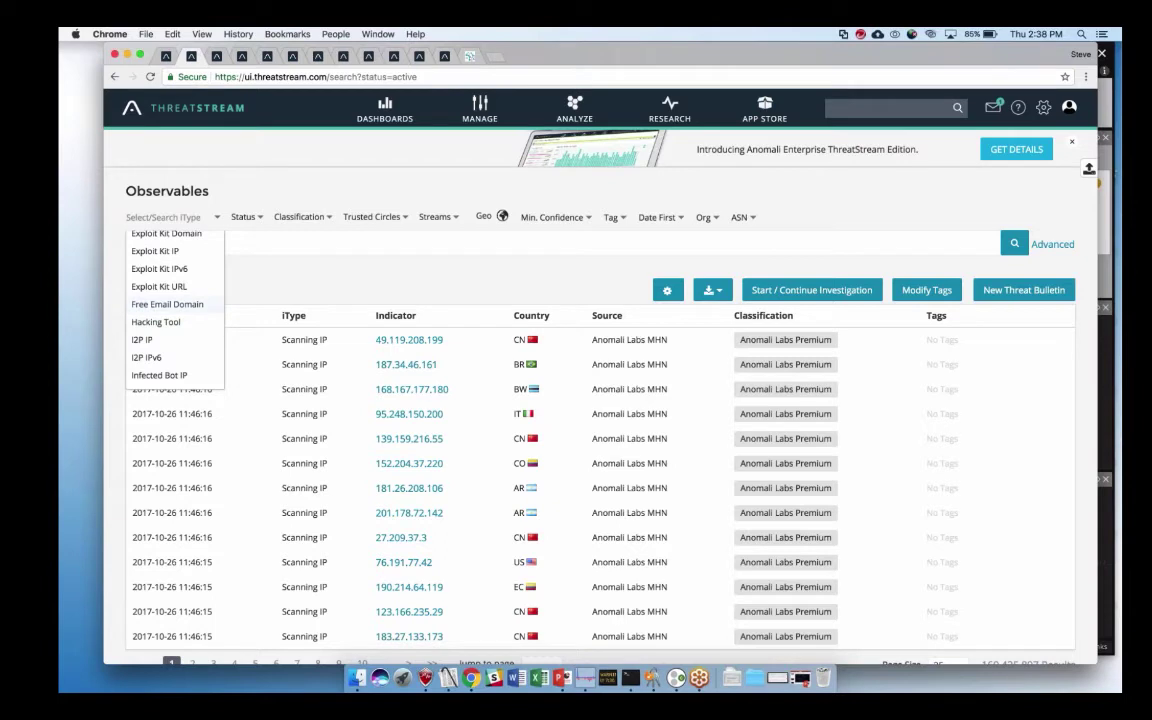
{"action": "left_click", "coordinate": [322, 249]}
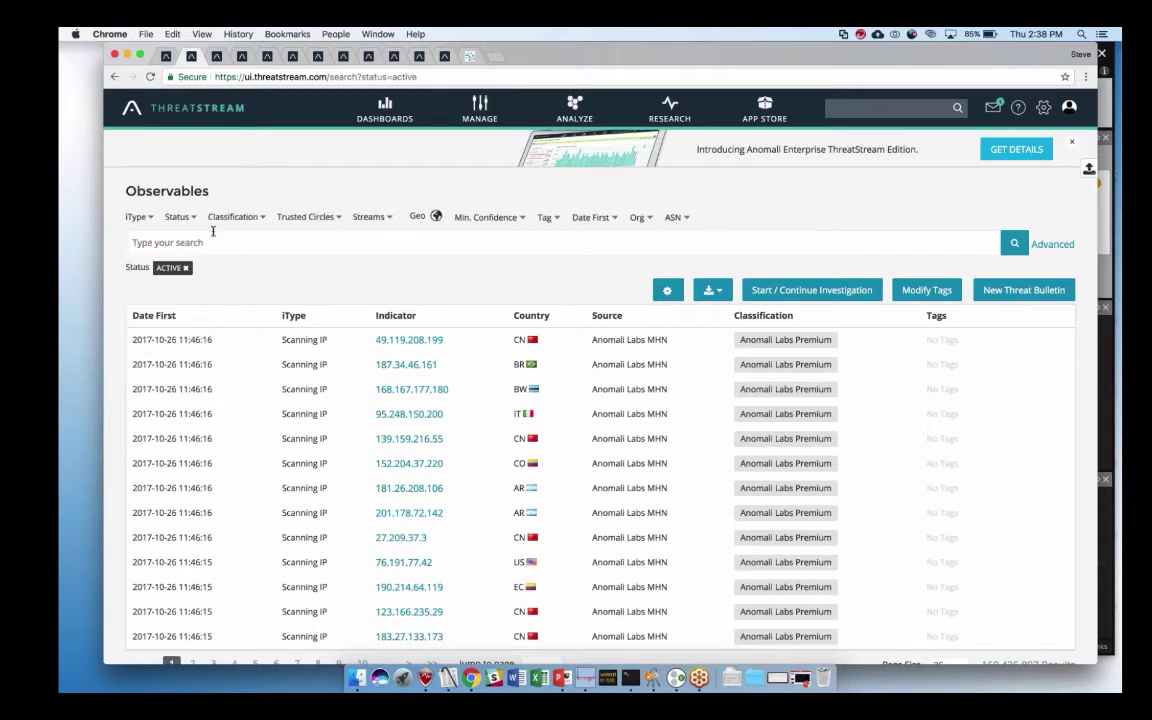
{"action": "left_click", "coordinate": [182, 217]}
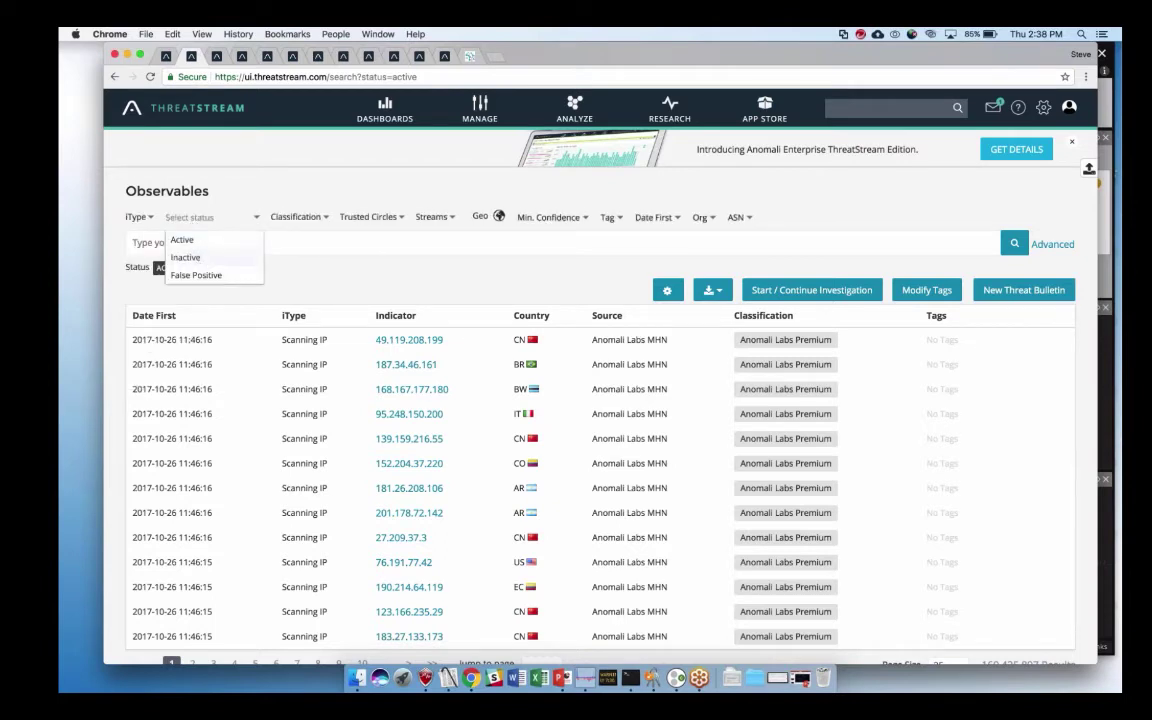
{"action": "key", "text": "Escape"}
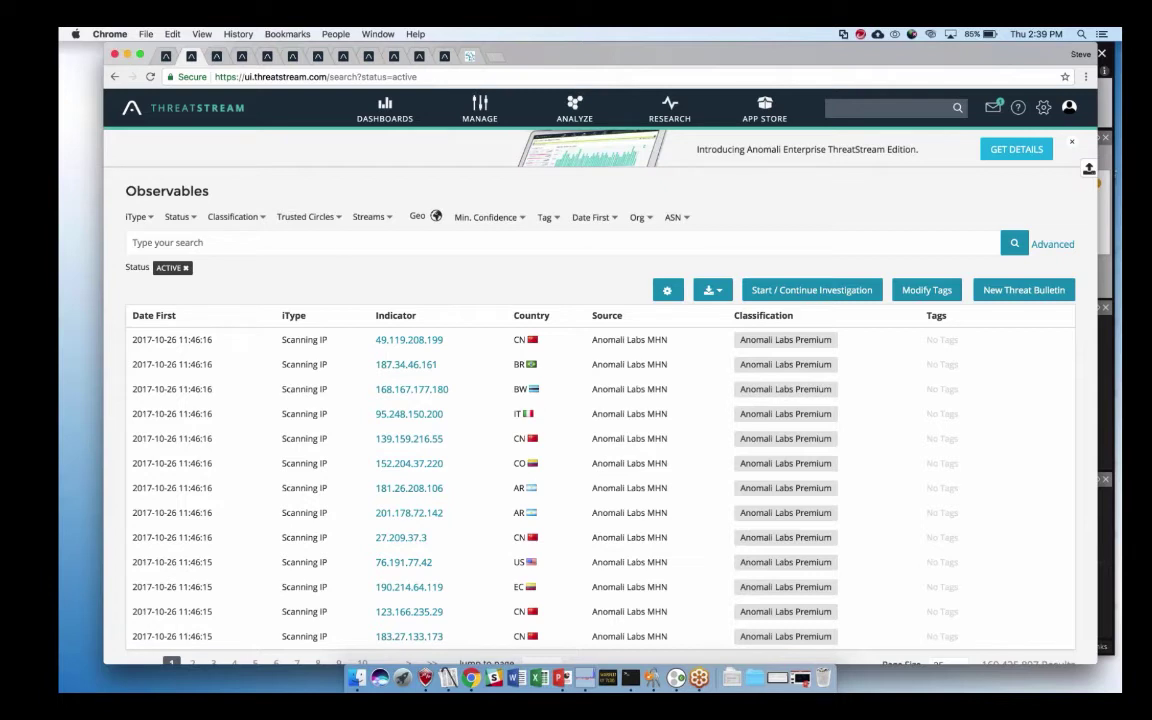
{"action": "left_click", "coordinate": [259, 215]}
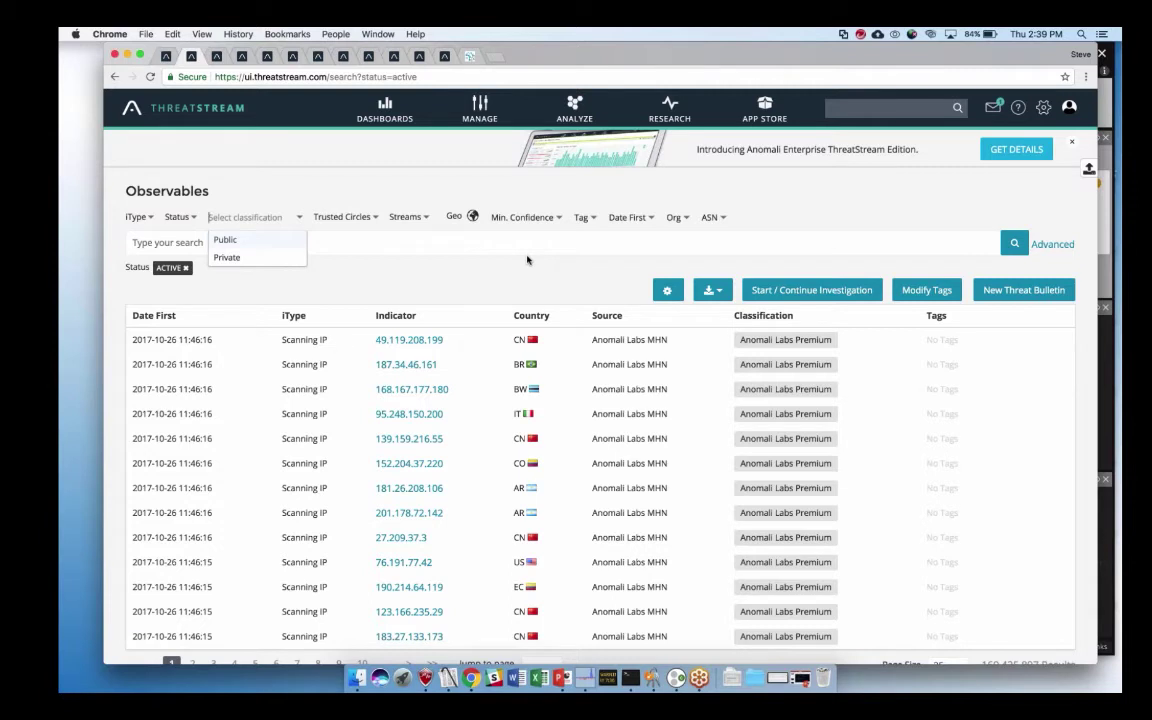
{"action": "left_click", "coordinate": [471, 247]}
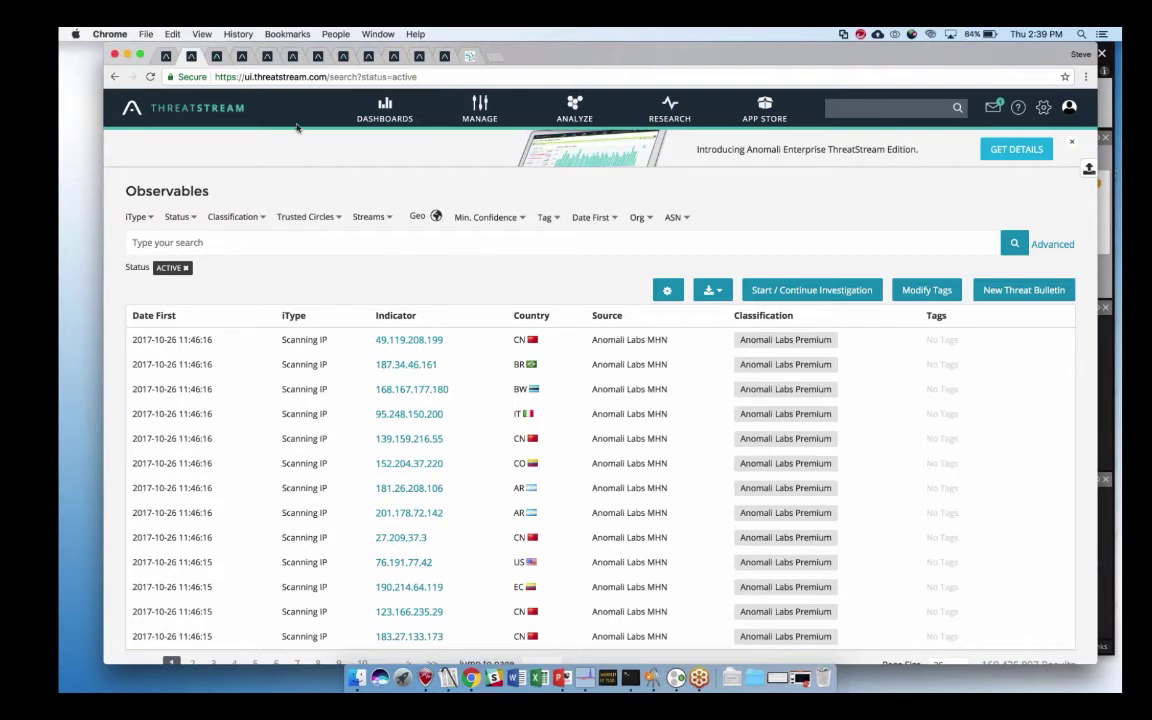
- Check the Integrations settings, then bring up the App Store of Alliance Preferred Partner feeds
{"action": "left_click", "coordinate": [218, 56]}
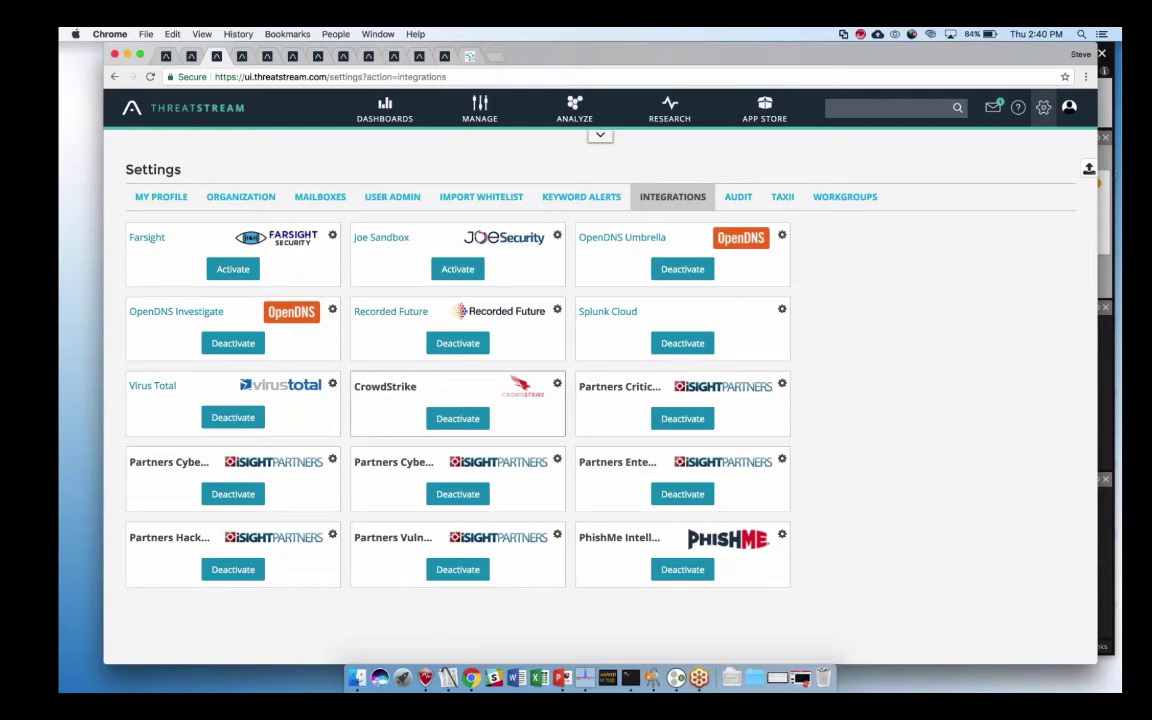
{"action": "left_click", "coordinate": [241, 56]}
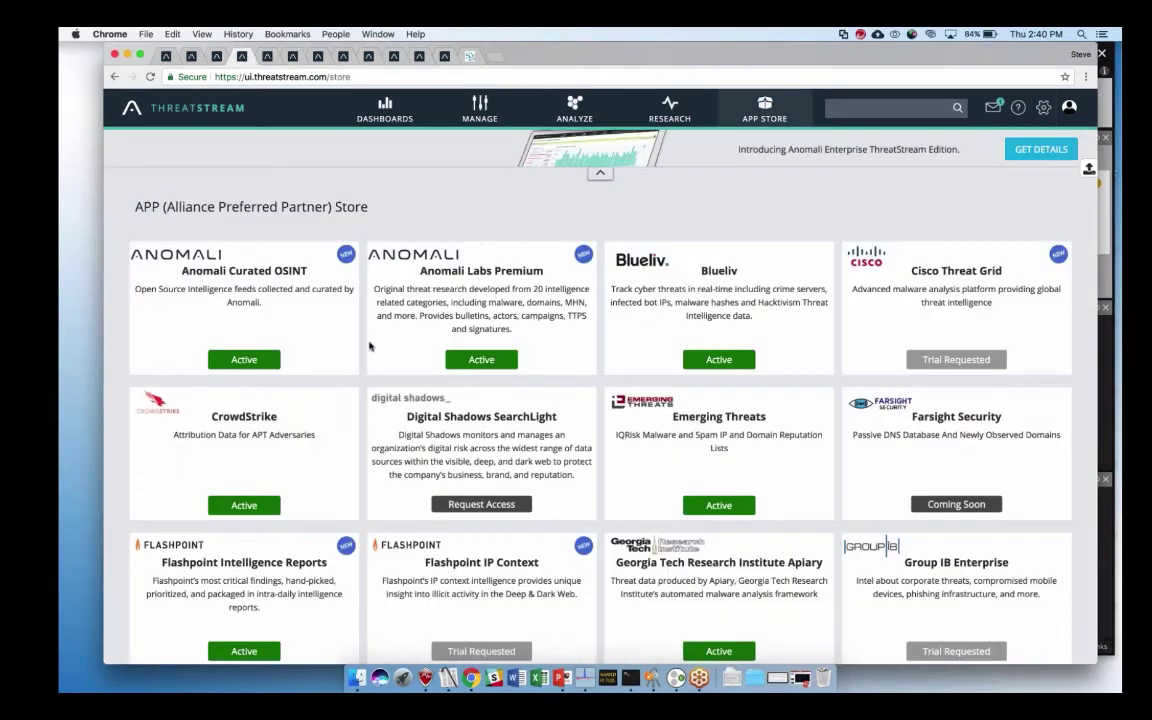
{"action": "scroll", "coordinate": [369, 346], "scroll_direction": "down", "scroll_amount": 1}
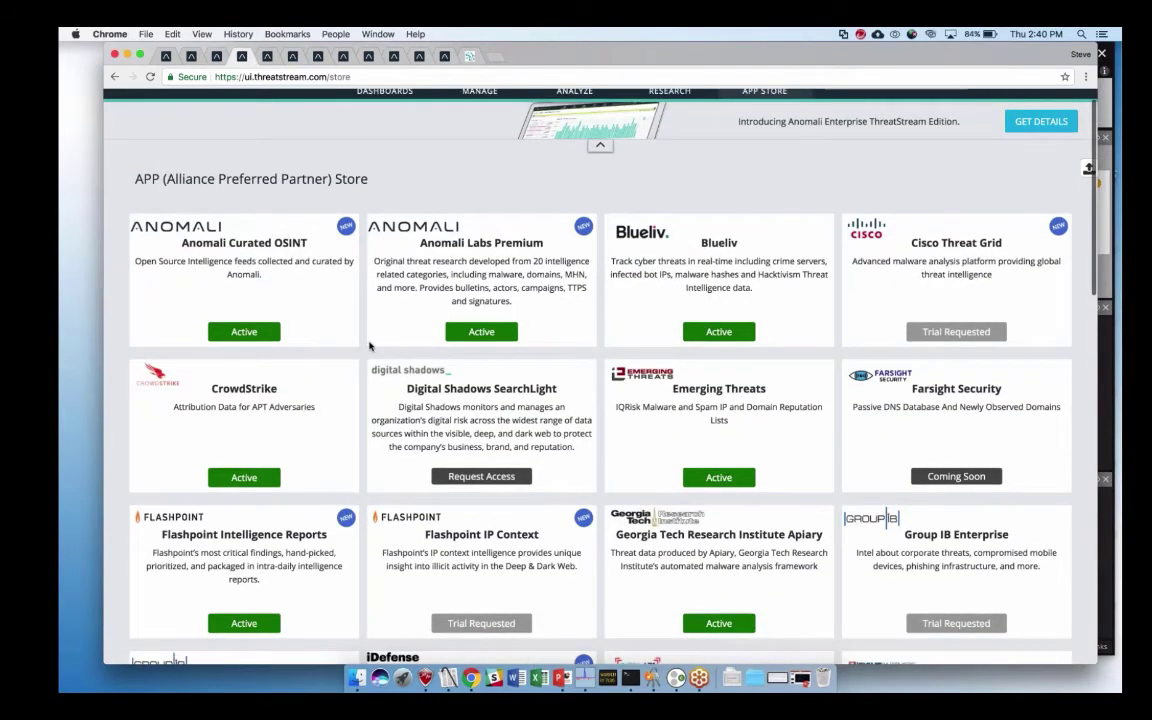
{"action": "scroll", "coordinate": [369, 346], "scroll_direction": "down", "scroll_amount": 2}
{"action": "scroll", "coordinate": [369, 346], "scroll_direction": "down", "scroll_amount": 15}
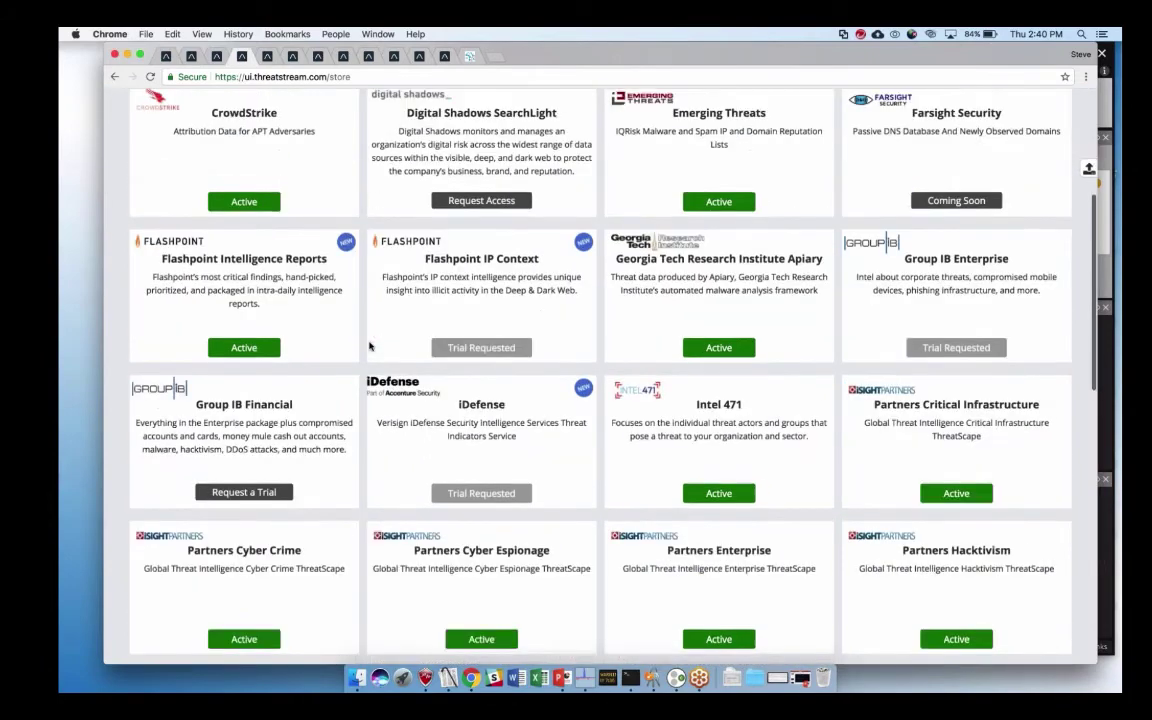
{"action": "scroll", "coordinate": [369, 346], "scroll_direction": "up", "scroll_amount": 2}
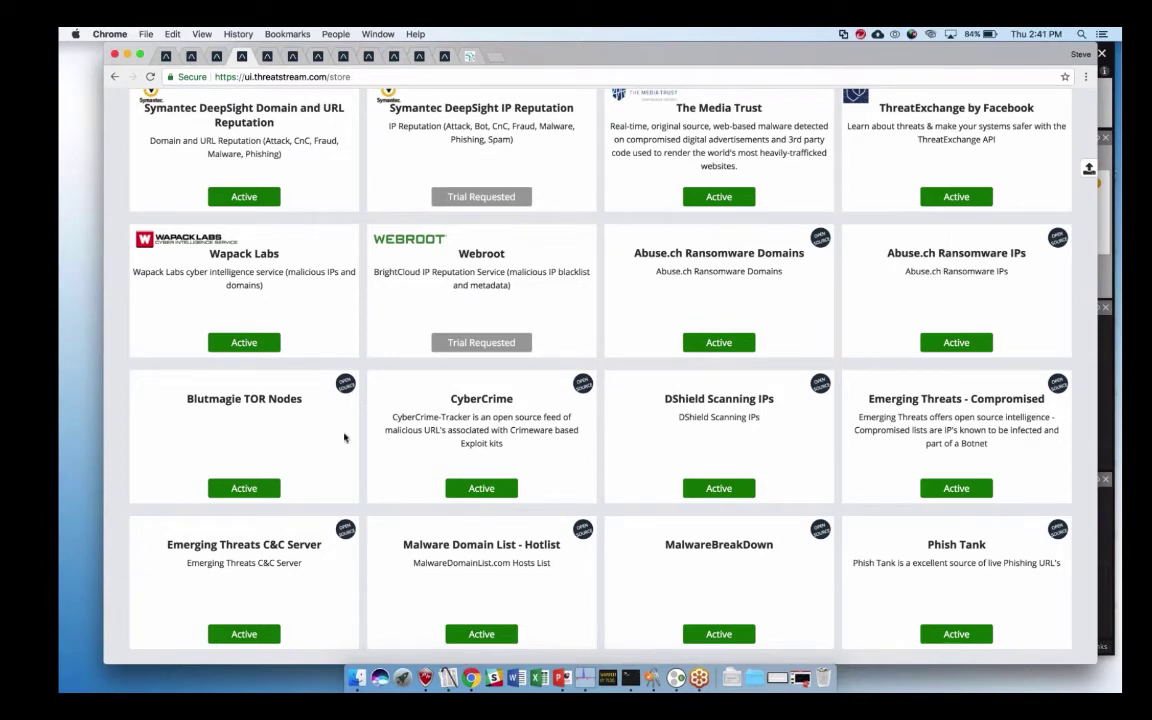
{"action": "scroll", "coordinate": [344, 437], "scroll_direction": "up", "scroll_amount": 2}
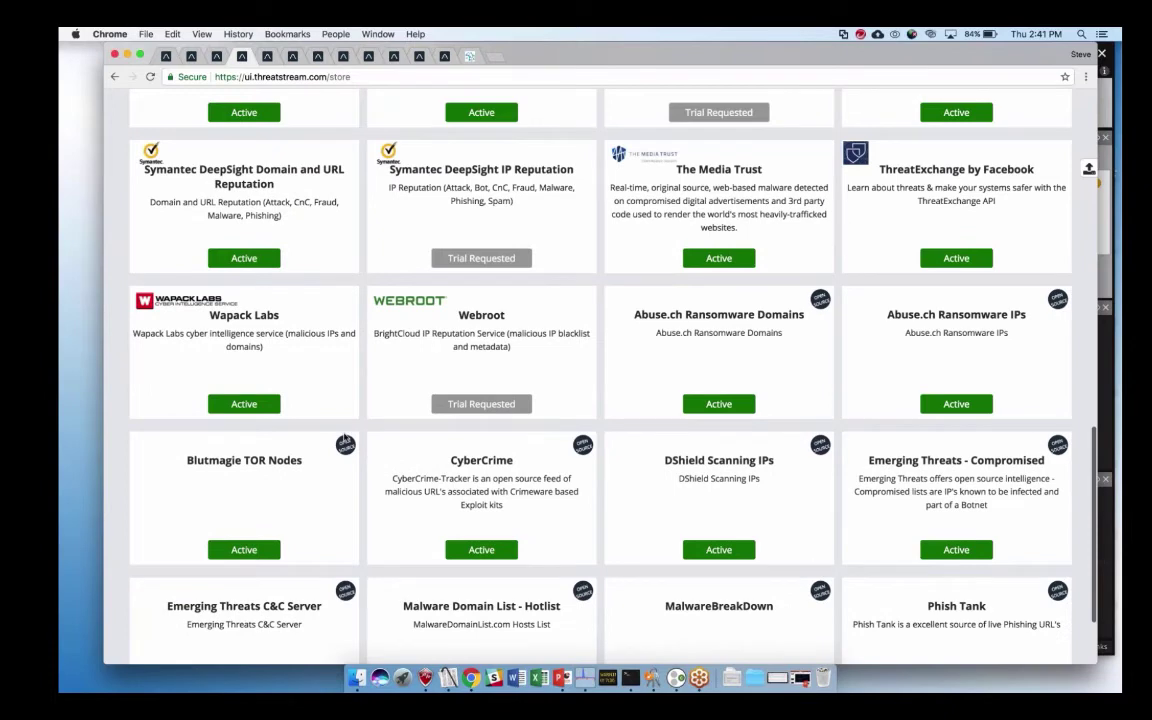
{"action": "scroll", "coordinate": [344, 437], "scroll_direction": "up", "scroll_amount": 10}
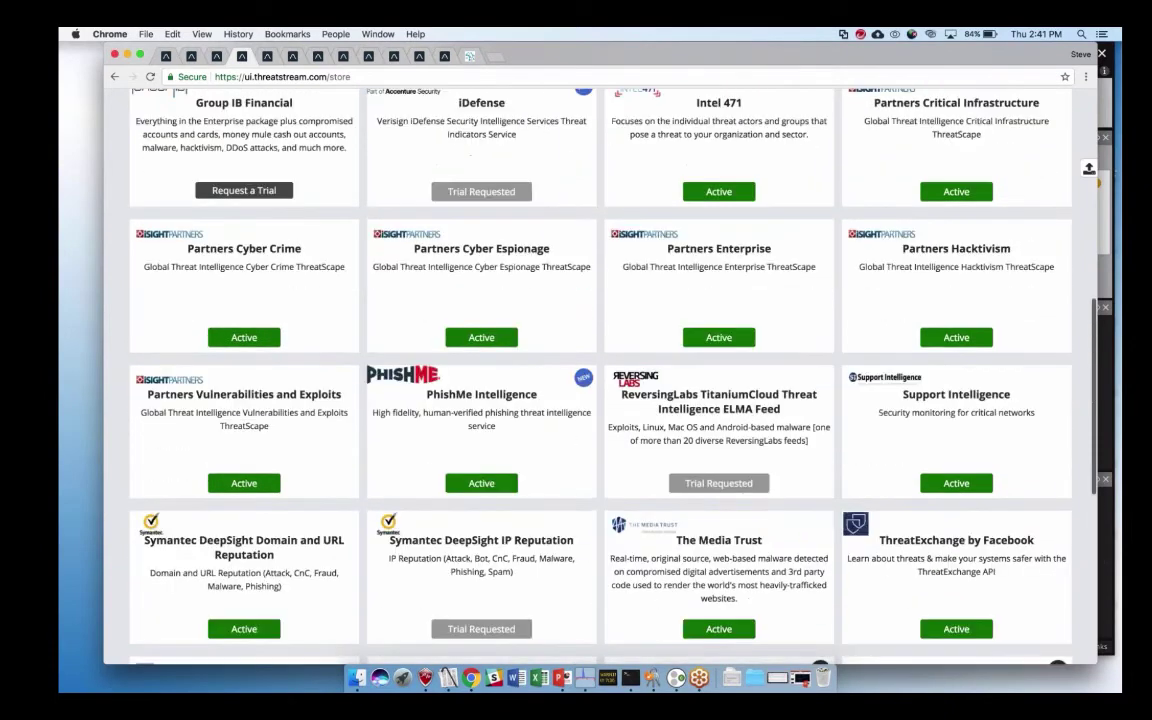
{"action": "scroll", "coordinate": [393, 438], "scroll_direction": "up", "scroll_amount": 1}
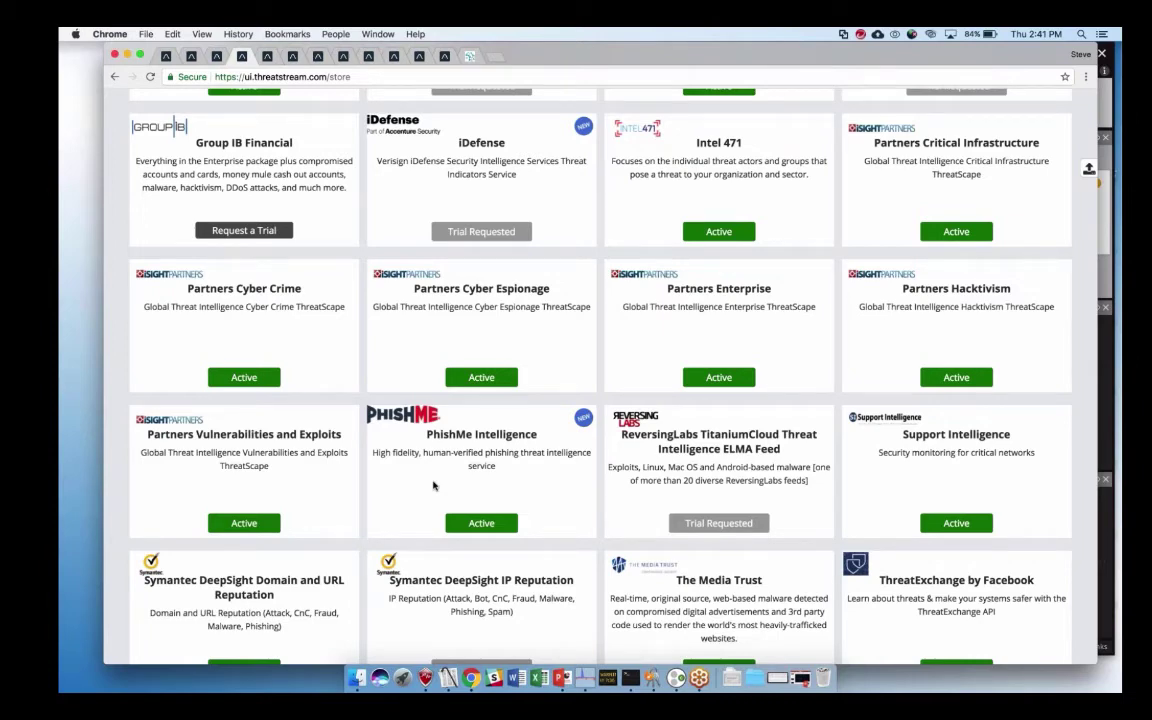
{"action": "scroll", "coordinate": [392, 349], "scroll_direction": "up", "scroll_amount": 1}
{"action": "scroll", "coordinate": [392, 349], "scroll_direction": "up", "scroll_amount": 10}
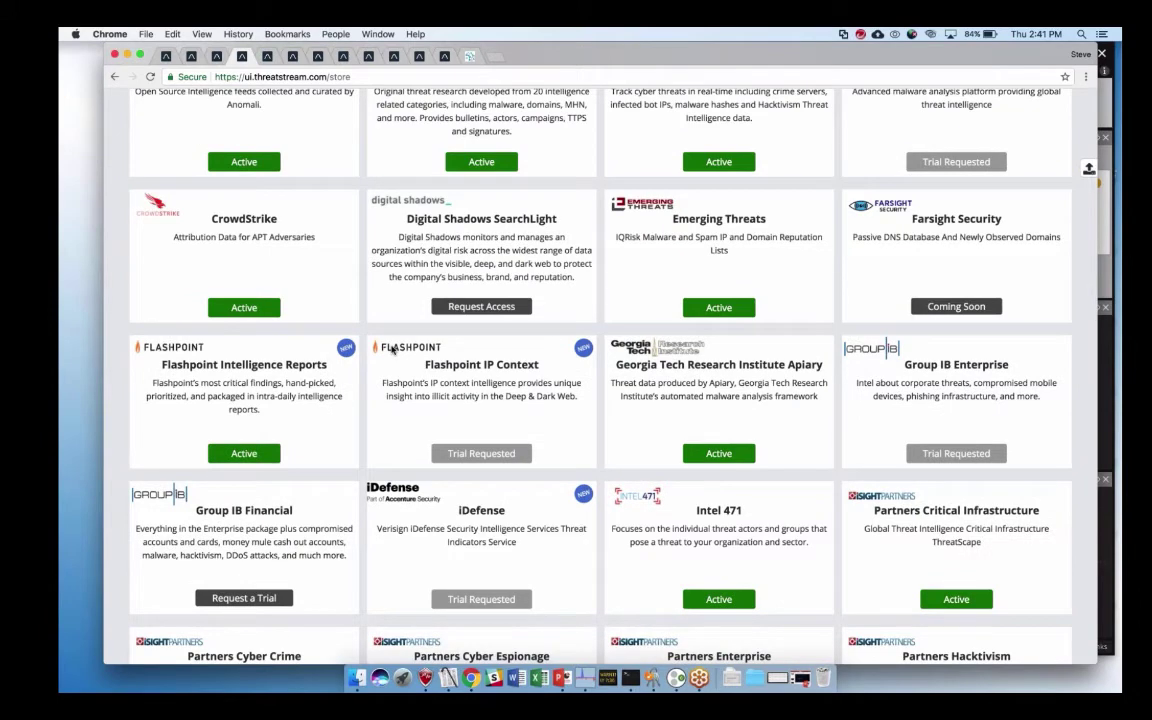
{"action": "scroll", "coordinate": [392, 349], "scroll_direction": "up", "scroll_amount": 3}
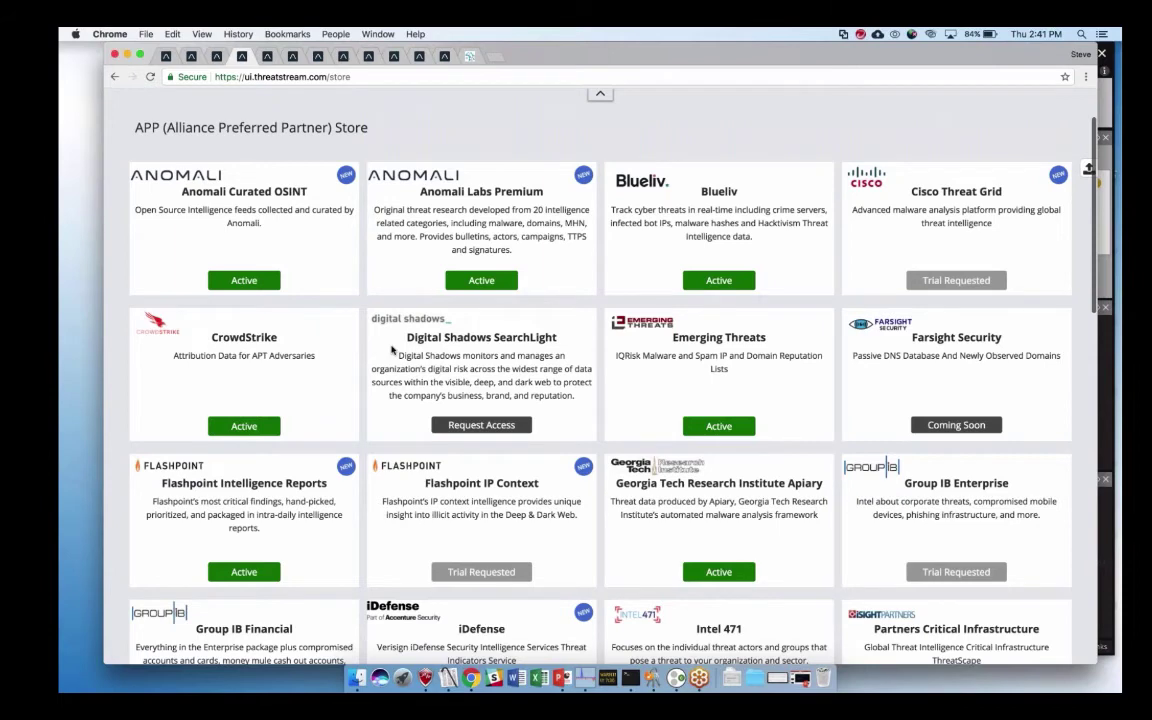
{"action": "scroll", "coordinate": [392, 349], "scroll_direction": "up", "scroll_amount": 2}
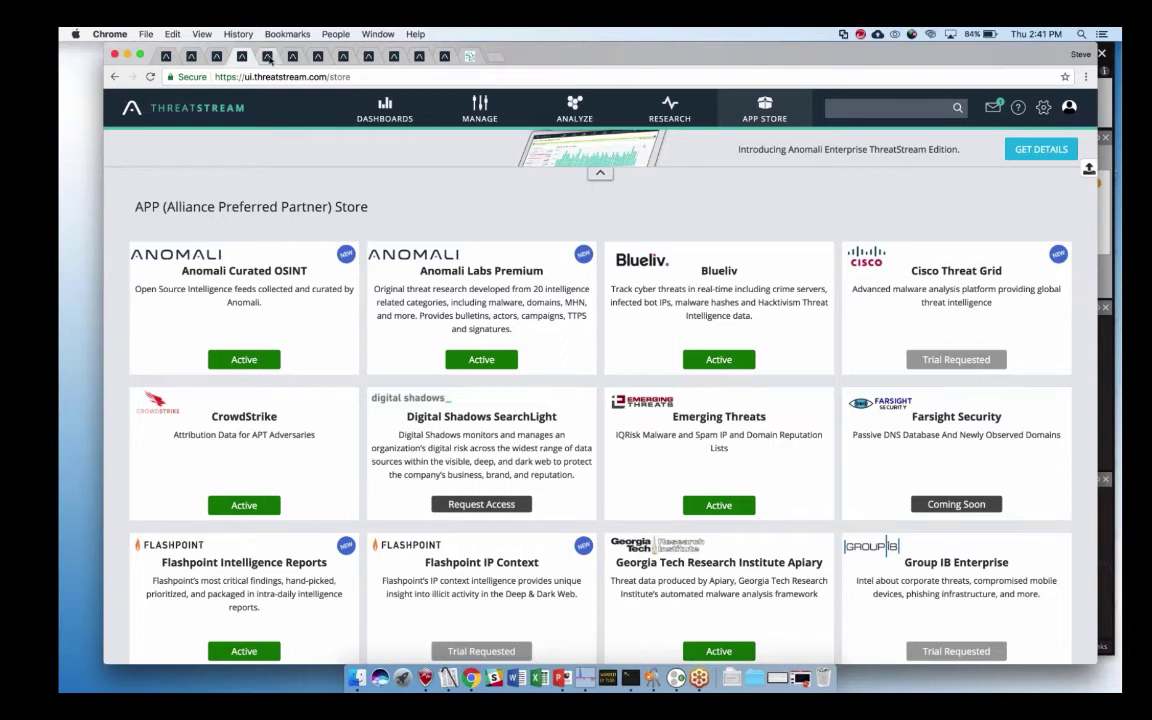
- Review the active ThreatGRID Malware File Hash stream and its Submit Stream Source form
{"action": "key", "text": "ctrl+Tab"}
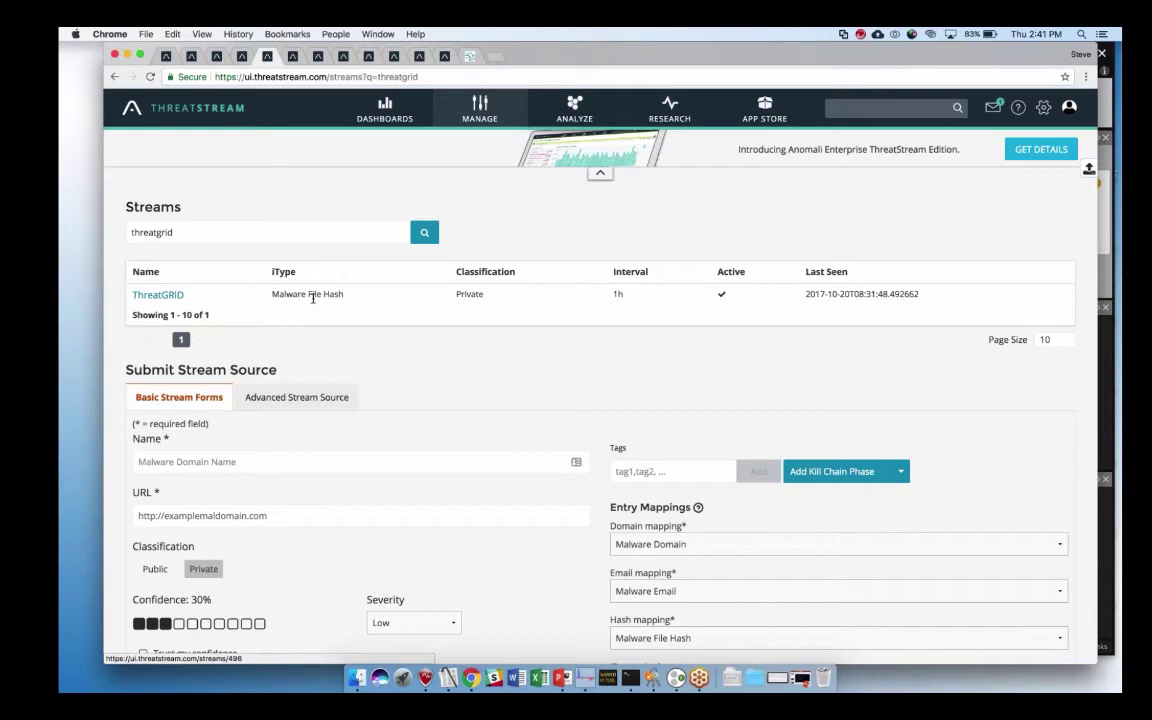
{"action": "scroll", "coordinate": [270, 296], "scroll_direction": "down", "scroll_amount": 1}
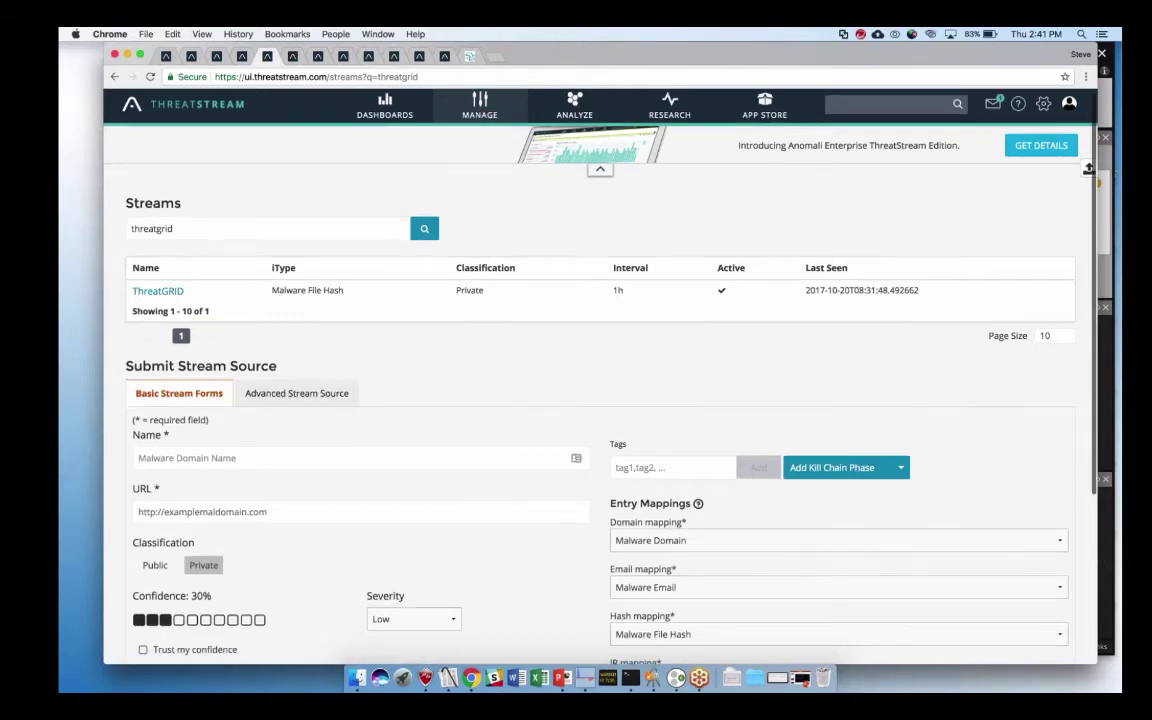
{"action": "scroll", "coordinate": [559, 297], "scroll_direction": "down", "scroll_amount": 3}
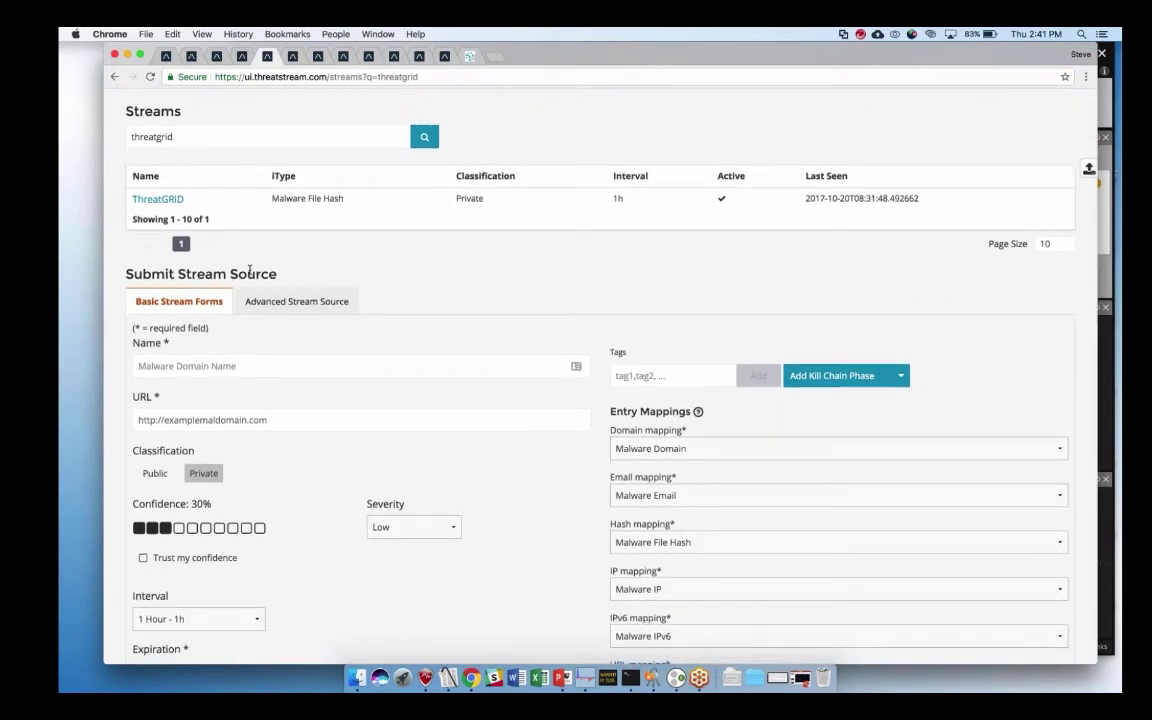
{"action": "scroll", "coordinate": [233, 250], "scroll_direction": "down", "scroll_amount": 4}
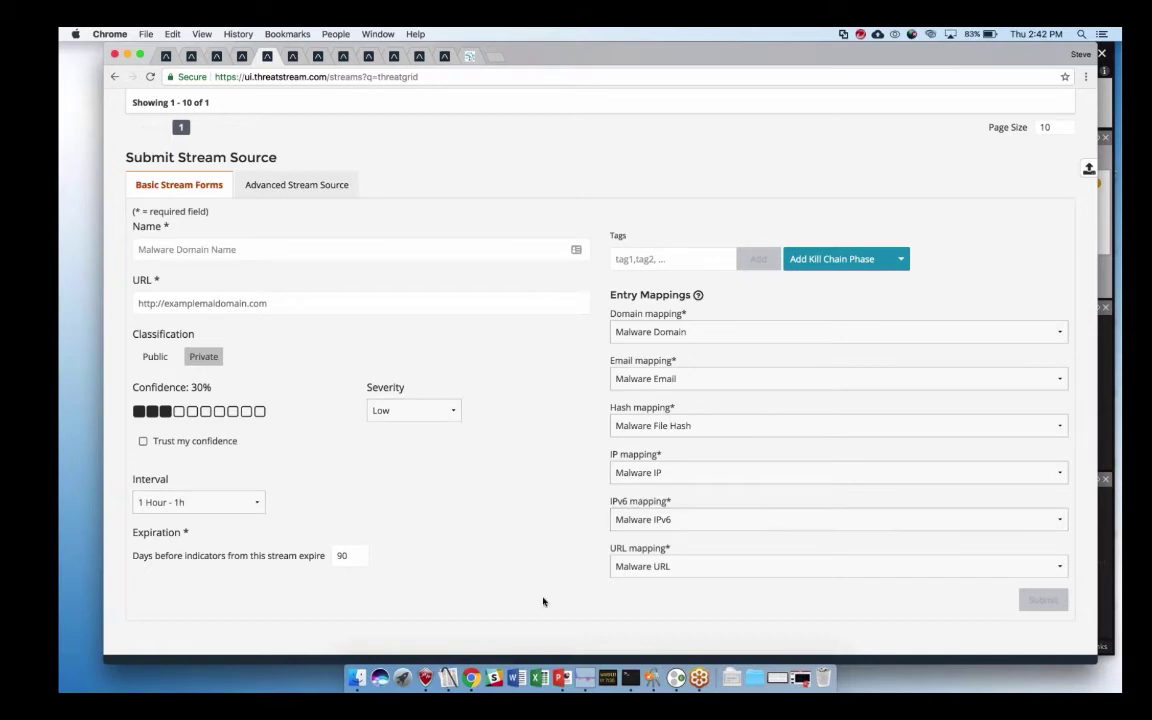
{"action": "scroll", "coordinate": [554, 545], "scroll_direction": "up", "scroll_amount": 1}
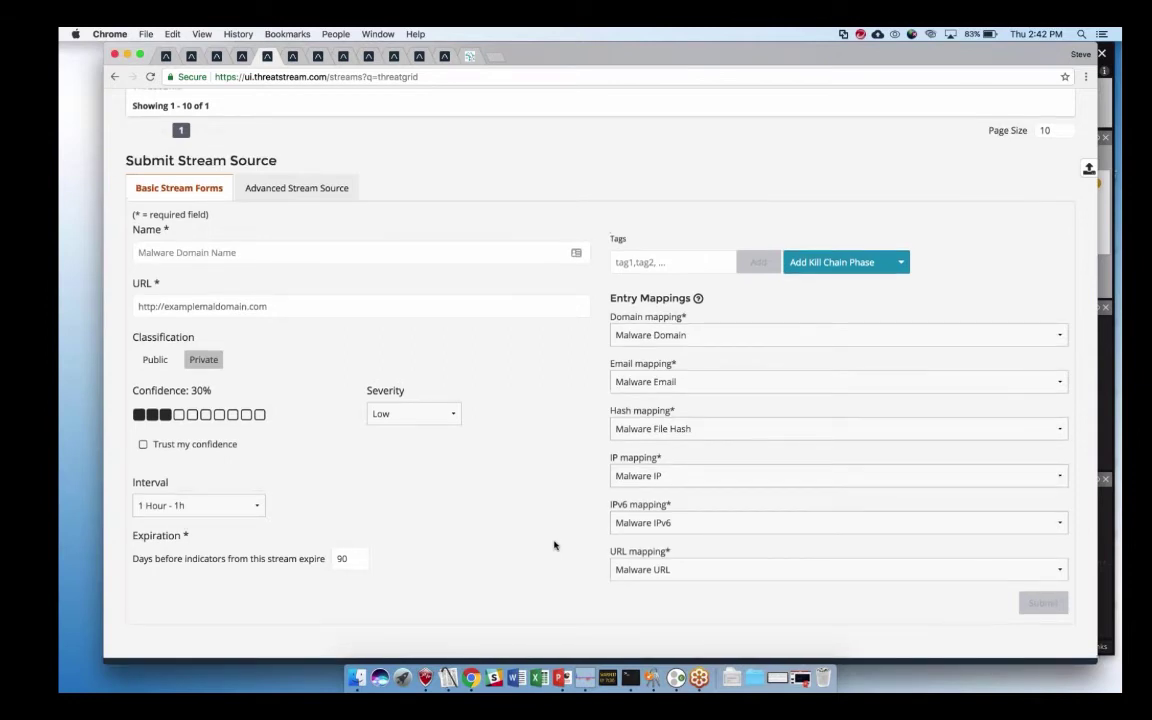
{"action": "scroll", "coordinate": [554, 545], "scroll_direction": "up", "scroll_amount": 2}
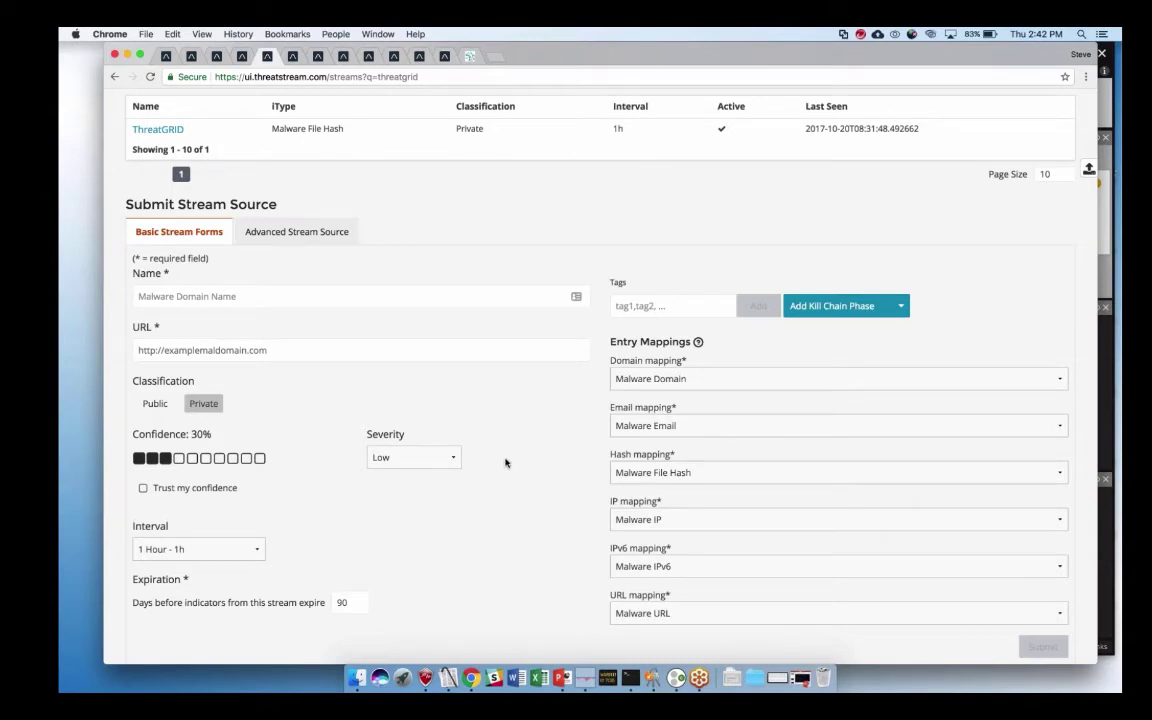
{"action": "scroll", "coordinate": [506, 463], "scroll_direction": "up", "scroll_amount": 2}
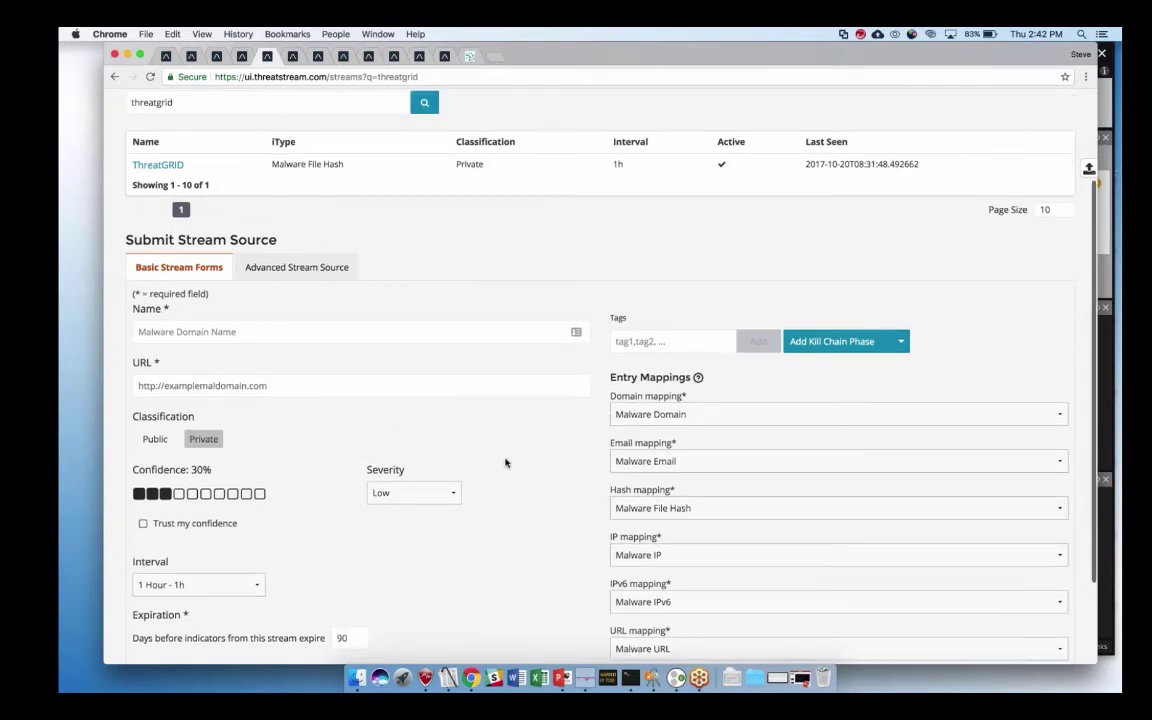
{"action": "scroll", "coordinate": [506, 463], "scroll_direction": "up", "scroll_amount": 1}
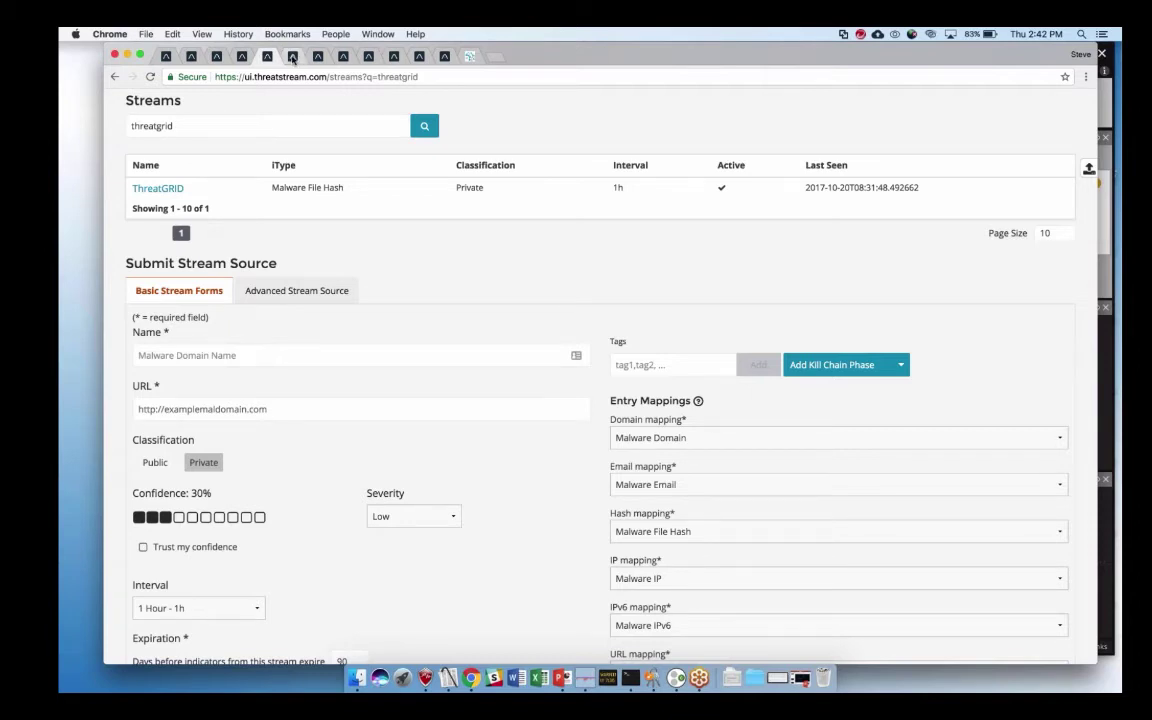
- Scan the ThreatGRID list of suspicious domains, then bring up the details for IP 117.200.18.172
{"action": "left_click", "coordinate": [292, 56]}
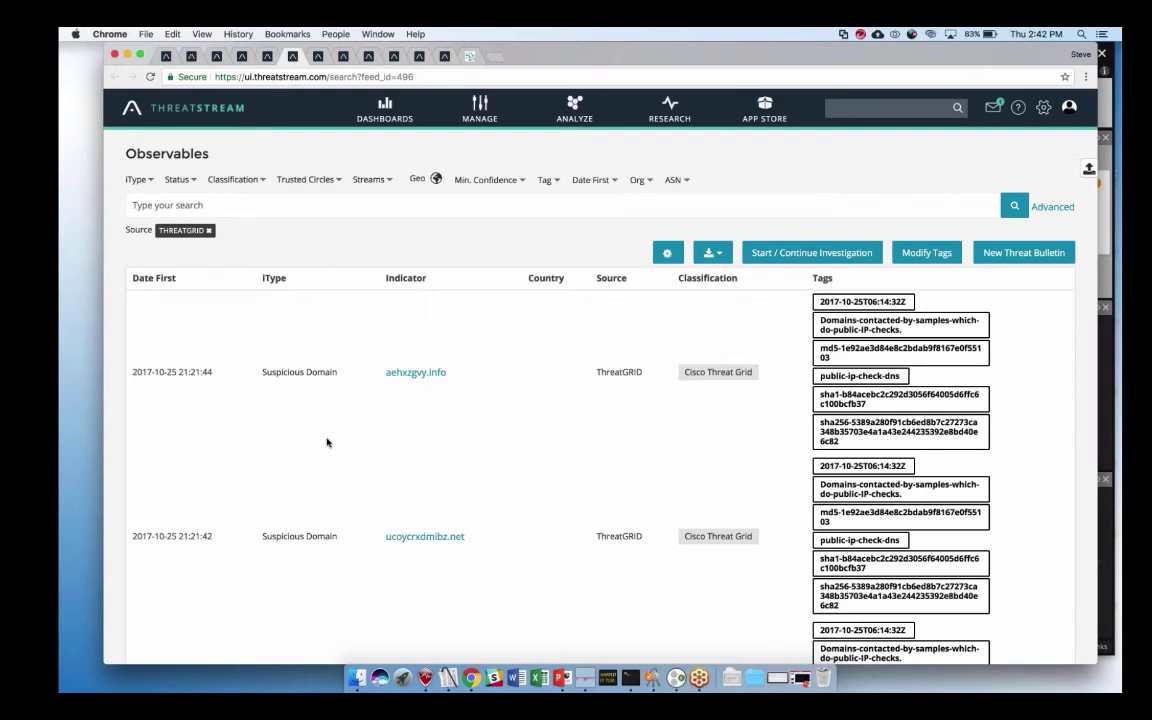
{"action": "scroll", "coordinate": [326, 442], "scroll_direction": "down", "scroll_amount": 2}
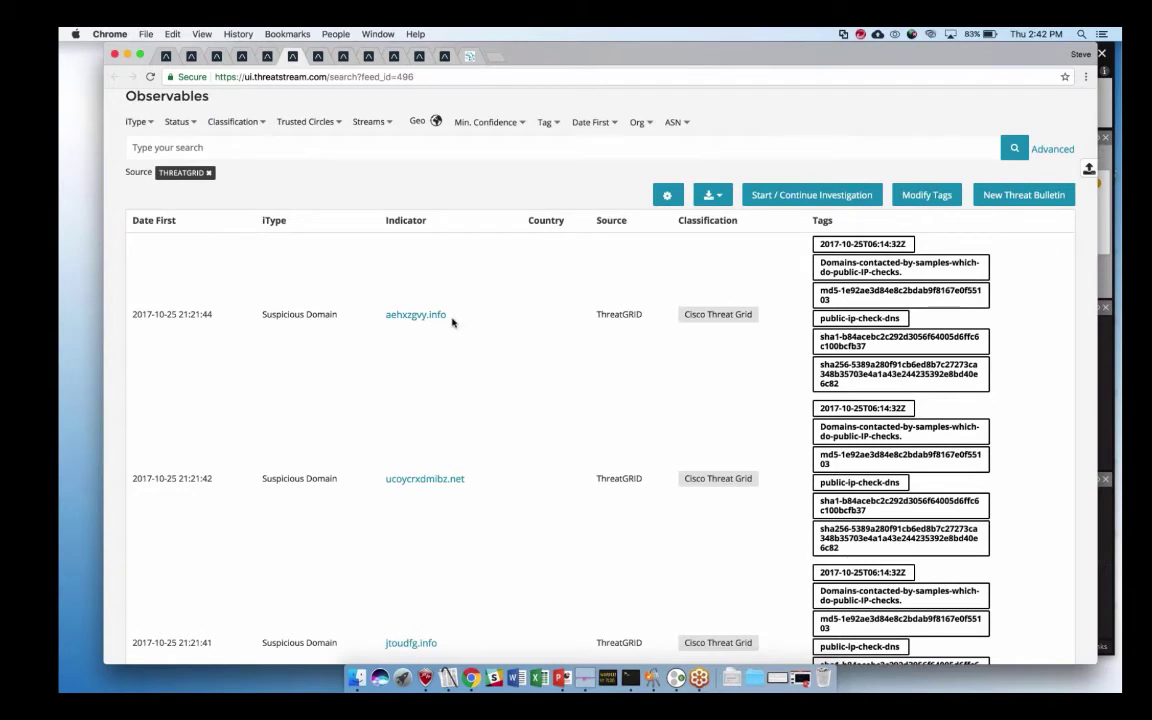
{"action": "scroll", "coordinate": [452, 318], "scroll_direction": "down", "scroll_amount": 1}
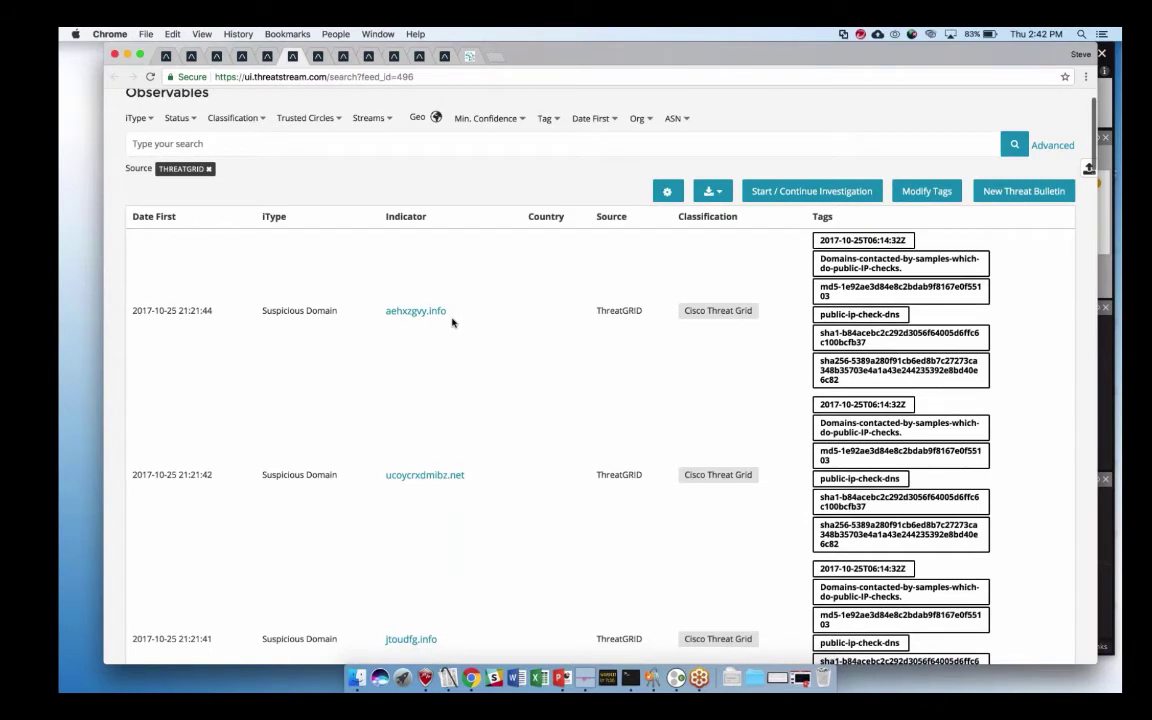
{"action": "scroll", "coordinate": [452, 321], "scroll_direction": "down", "scroll_amount": 1}
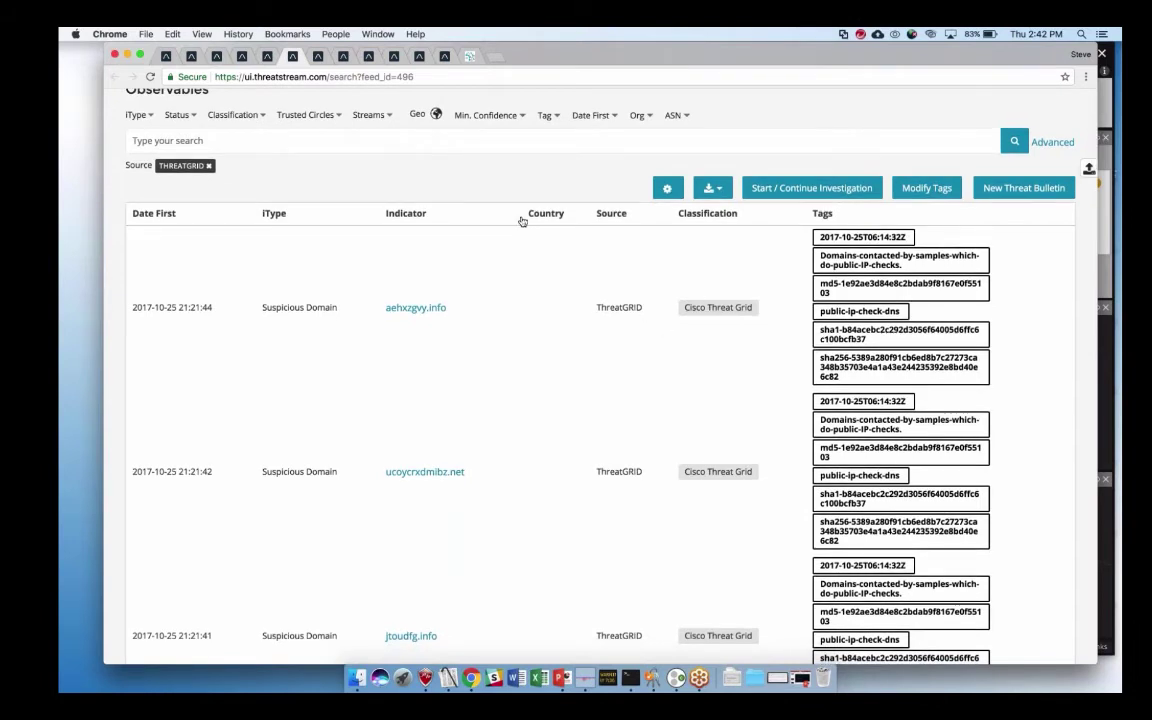
{"action": "scroll", "coordinate": [455, 221], "scroll_direction": "up", "scroll_amount": 2}
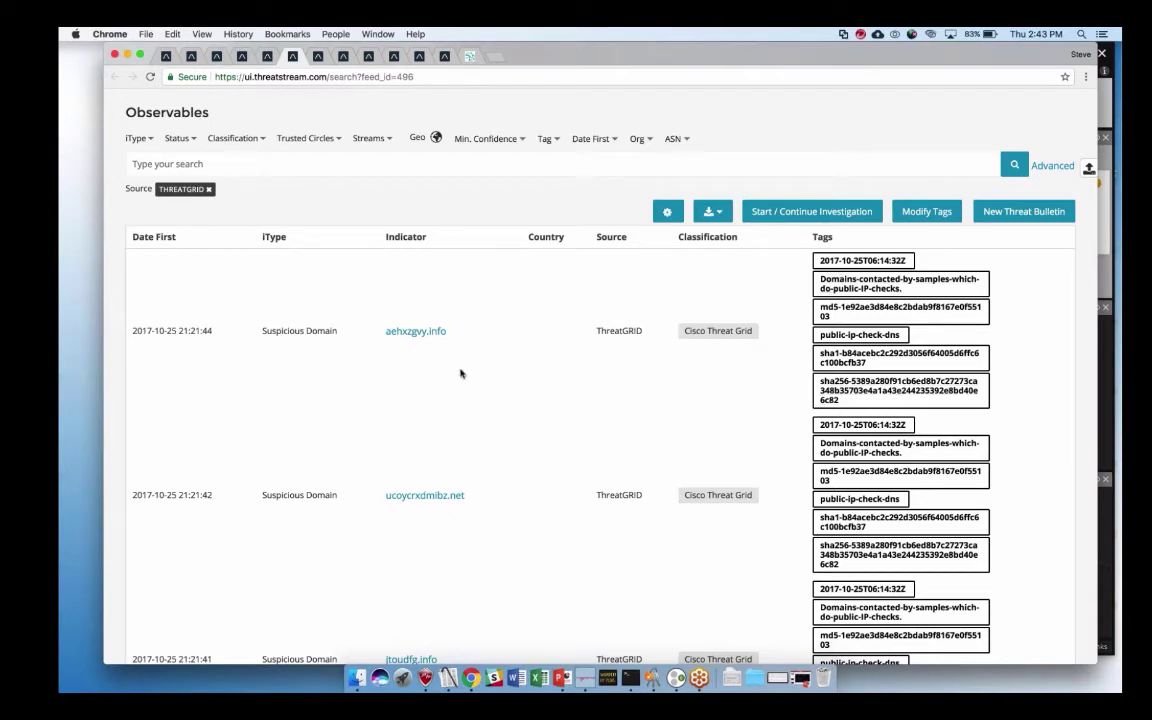
{"action": "scroll", "coordinate": [781, 491], "scroll_direction": "down", "scroll_amount": 3}
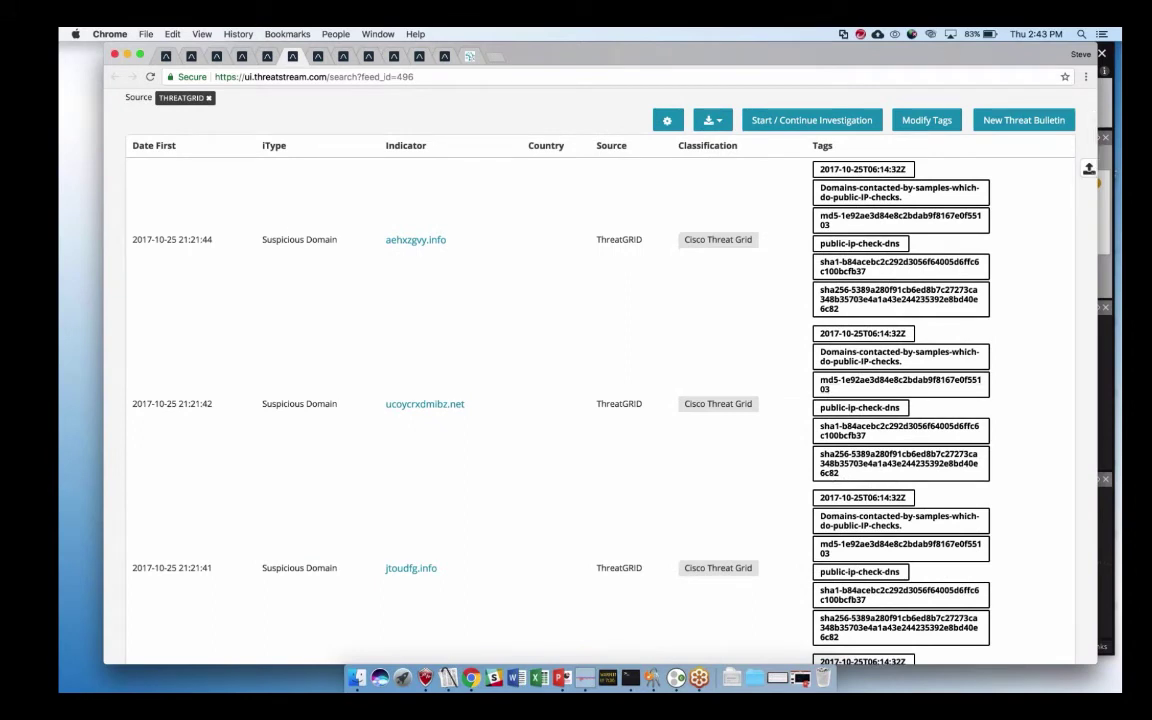
{"action": "scroll", "coordinate": [600, 400], "scroll_direction": "down", "scroll_amount": 1}
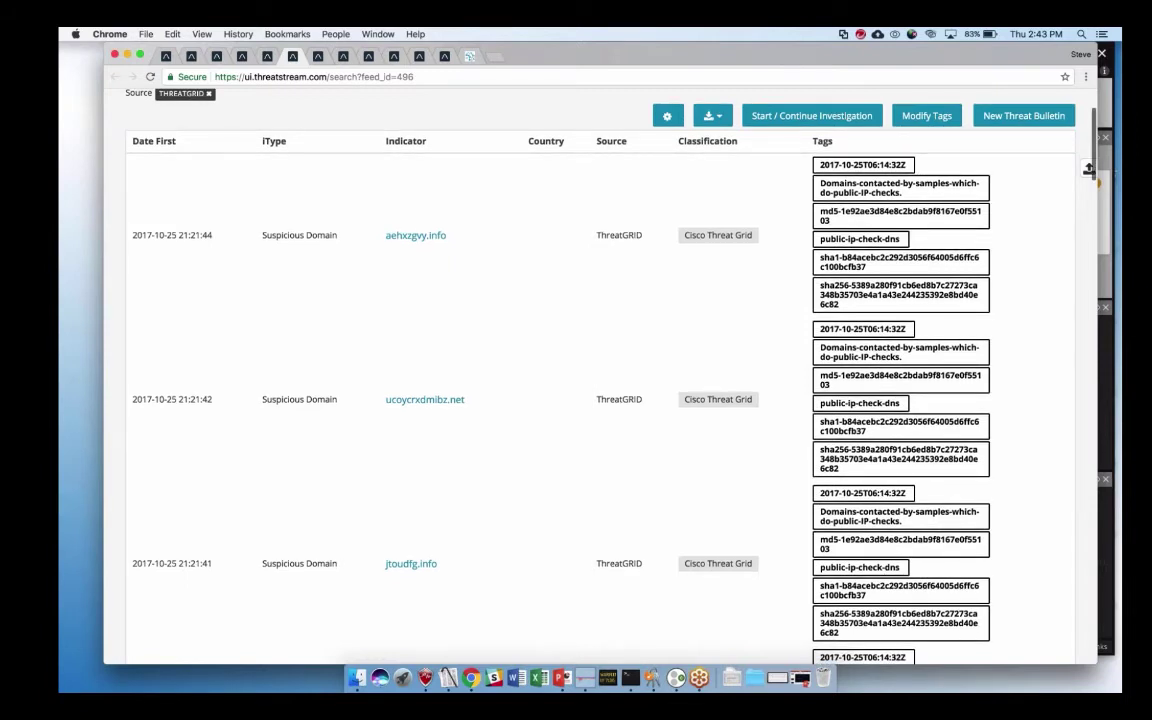
{"action": "scroll", "coordinate": [590, 380], "scroll_direction": "down", "scroll_amount": 6}
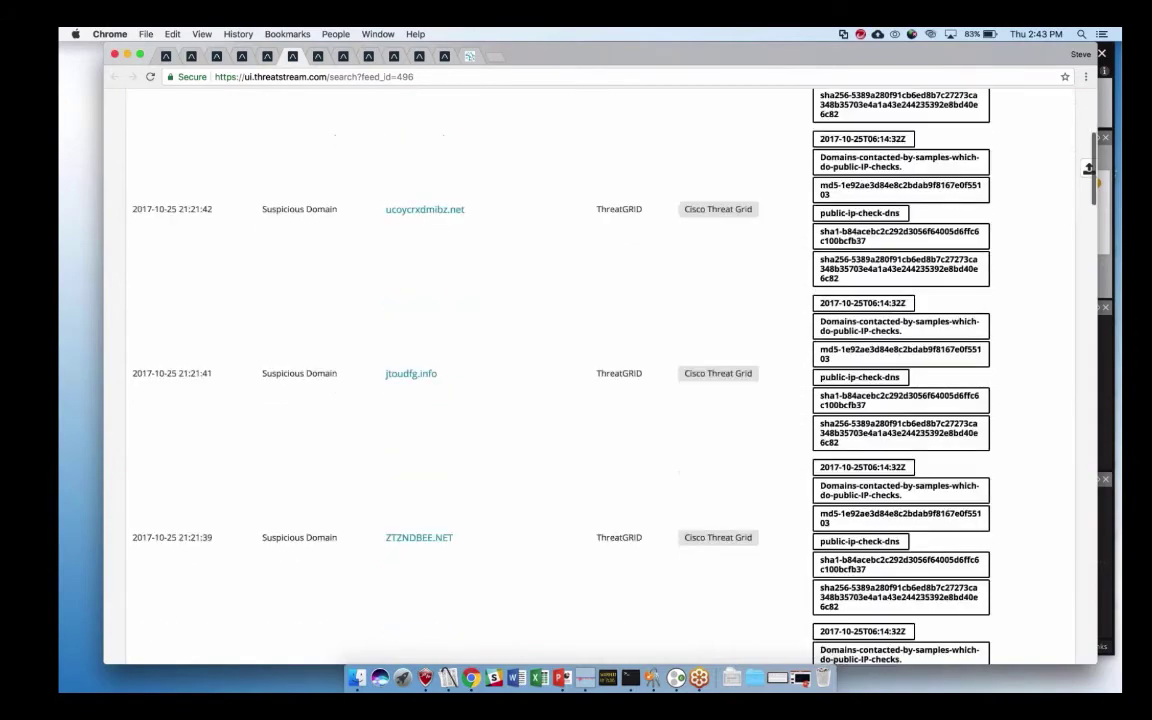
{"action": "scroll", "coordinate": [590, 380], "scroll_direction": "down", "scroll_amount": 20}
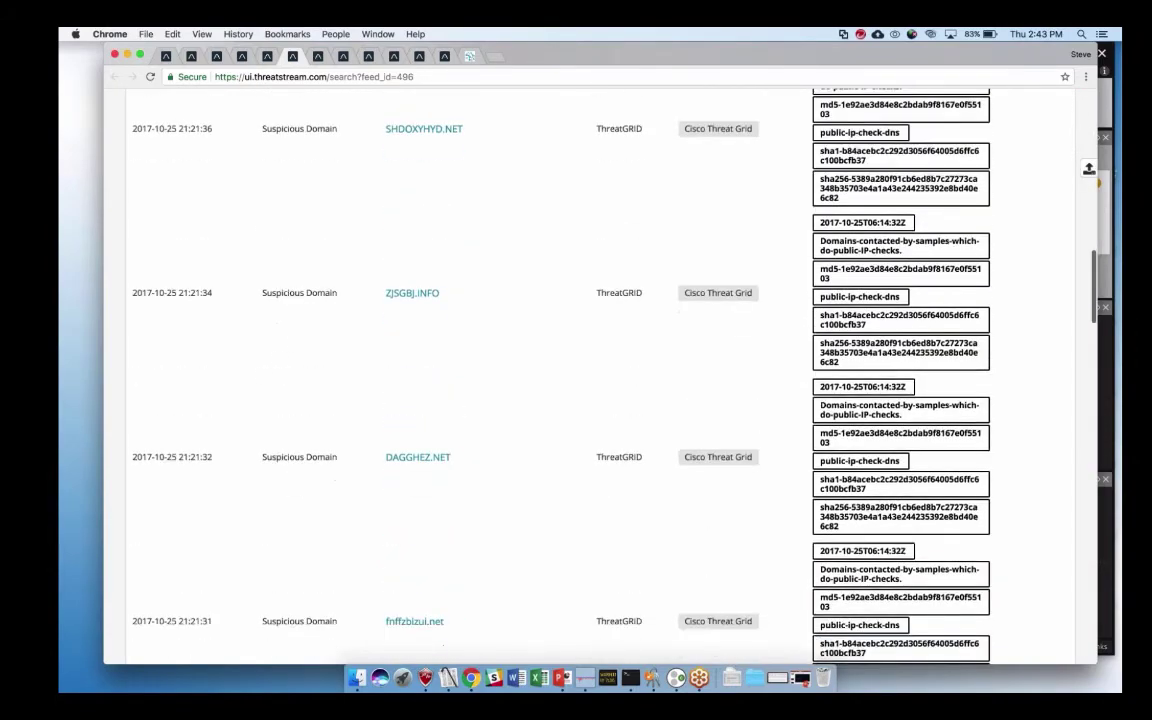
{"action": "scroll", "coordinate": [590, 380], "scroll_direction": "down", "scroll_amount": 16}
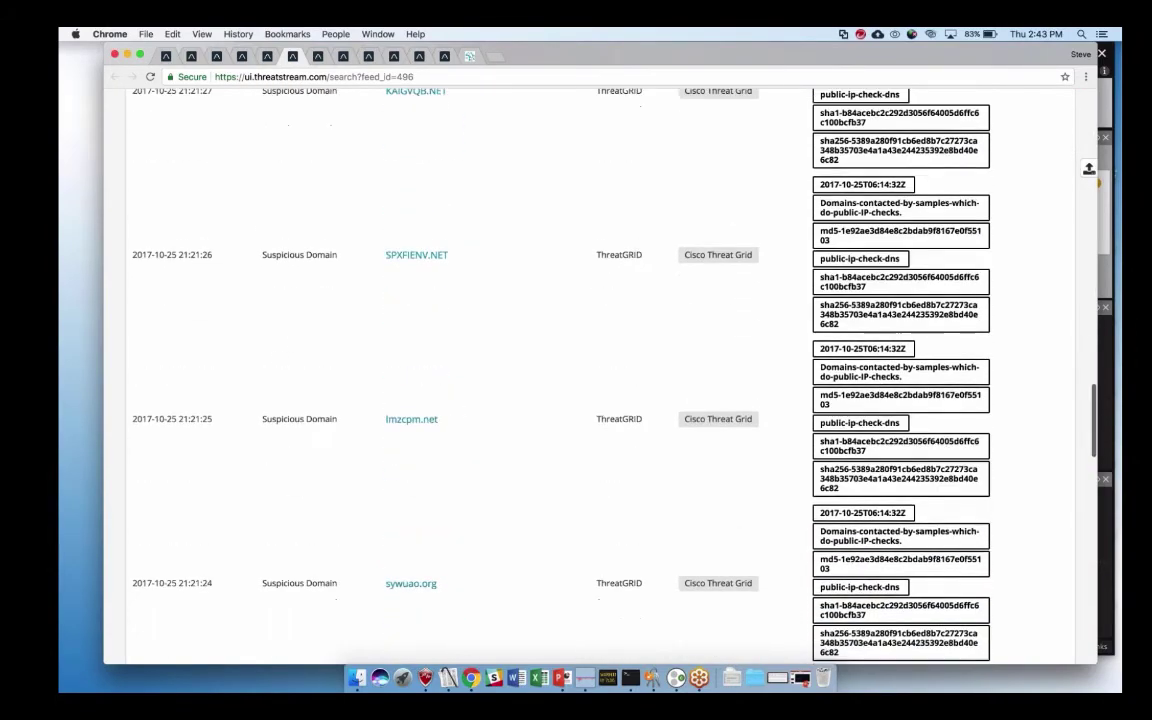
{"action": "scroll", "coordinate": [590, 380], "scroll_direction": "down", "scroll_amount": 7}
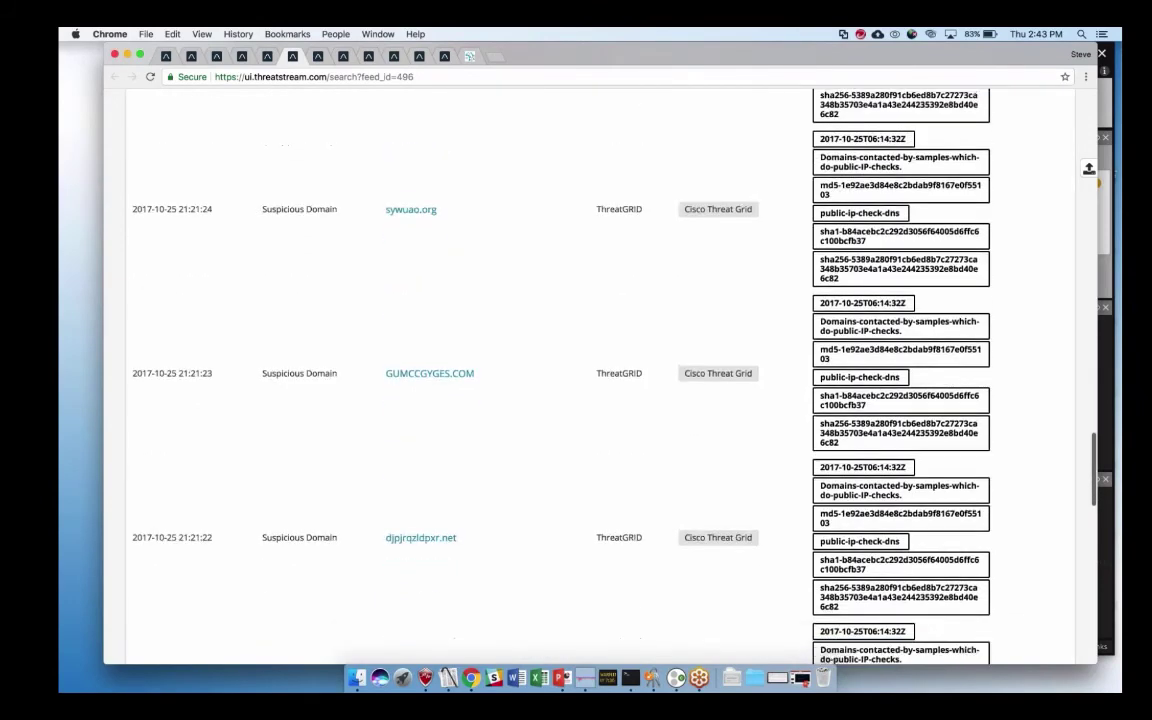
{"action": "scroll", "coordinate": [590, 380], "scroll_direction": "down", "scroll_amount": 3}
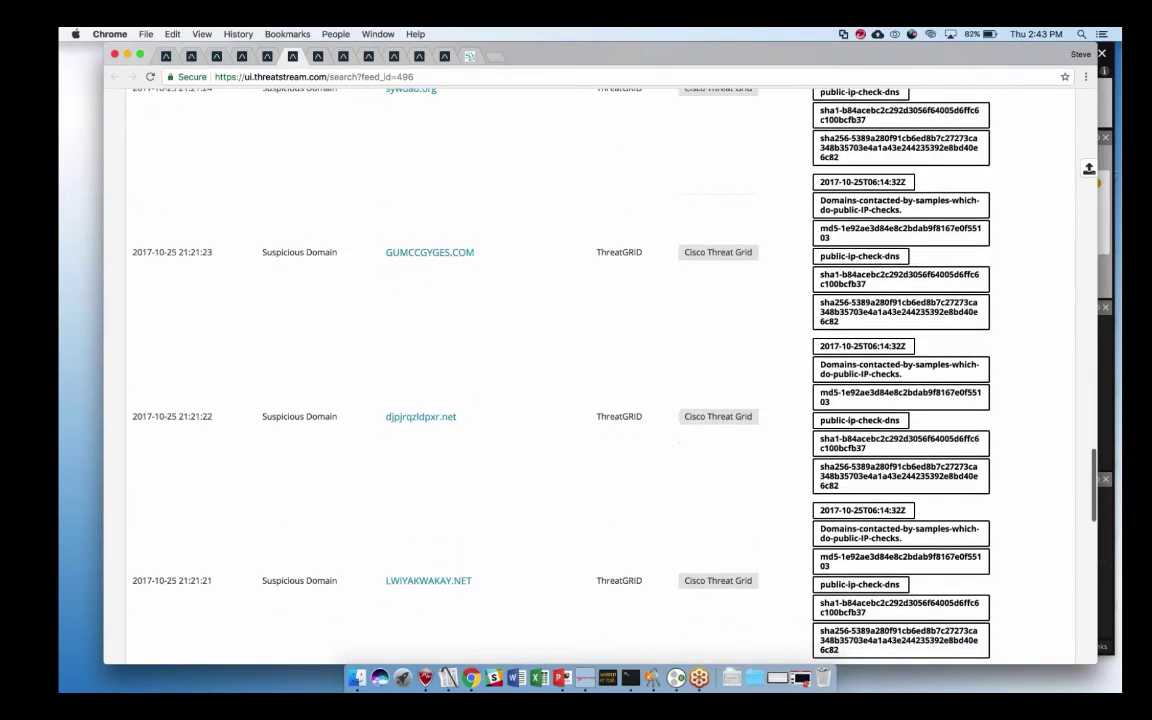
{"action": "scroll", "coordinate": [590, 380], "scroll_direction": "down", "scroll_amount": 7}
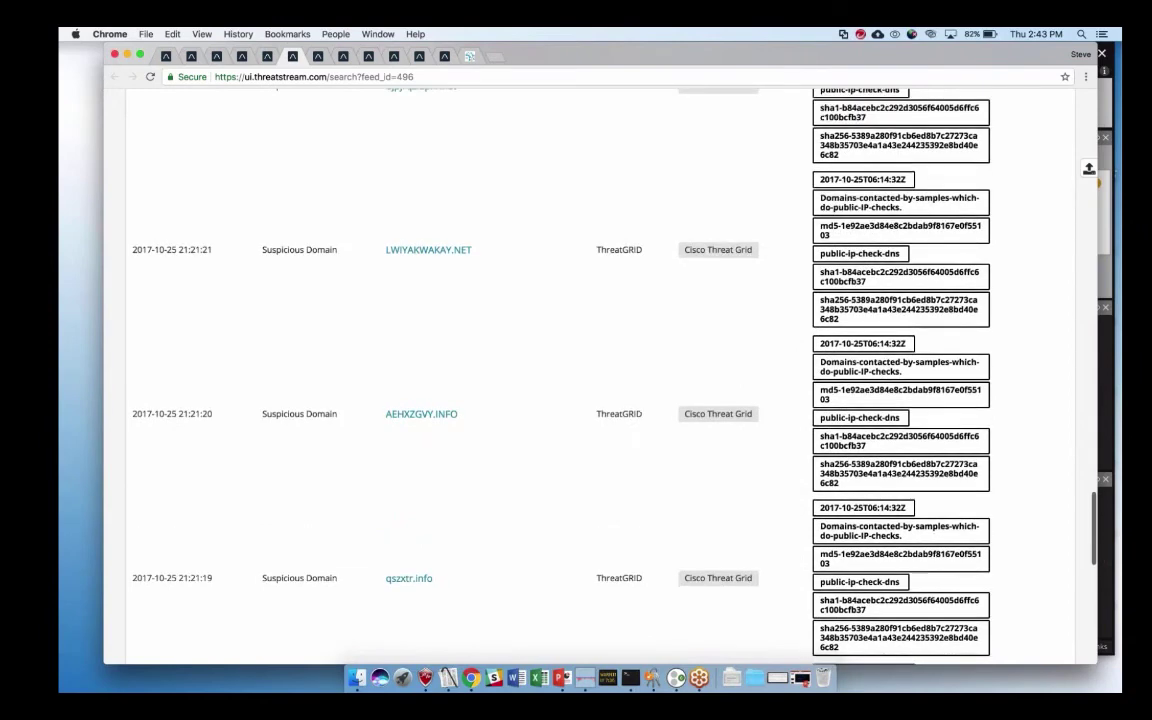
{"action": "scroll", "coordinate": [590, 380], "scroll_direction": "up", "scroll_amount": 20}
{"action": "left_click", "coordinate": [314, 55]}
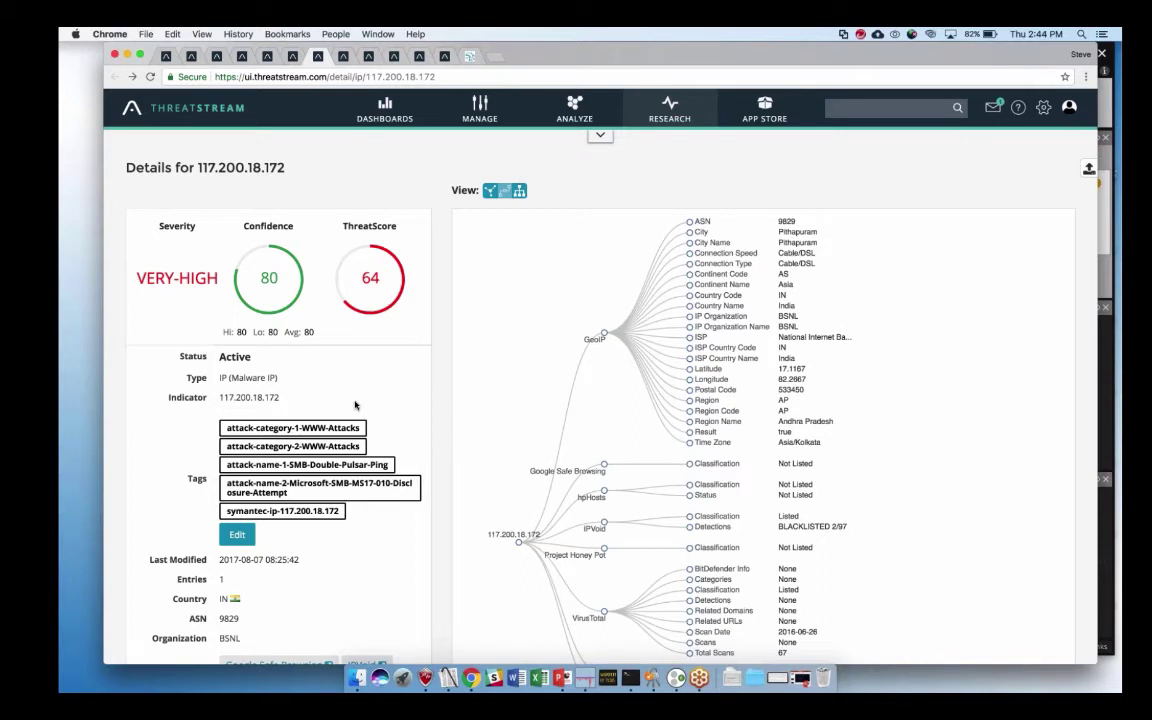
{"action": "scroll", "coordinate": [355, 404], "scroll_direction": "down", "scroll_amount": 3}
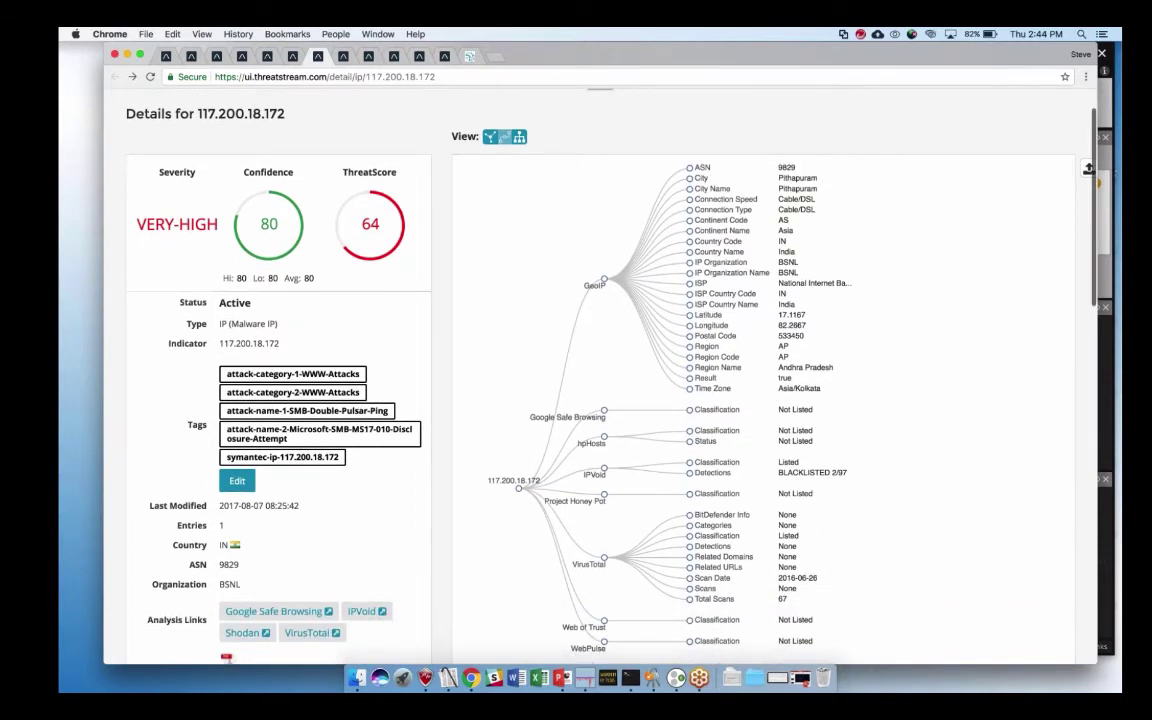
{"action": "scroll", "coordinate": [665, 245], "scroll_direction": "down", "scroll_amount": 1}
{"action": "scroll", "coordinate": [660, 140], "scroll_direction": "down", "scroll_amount": 1}
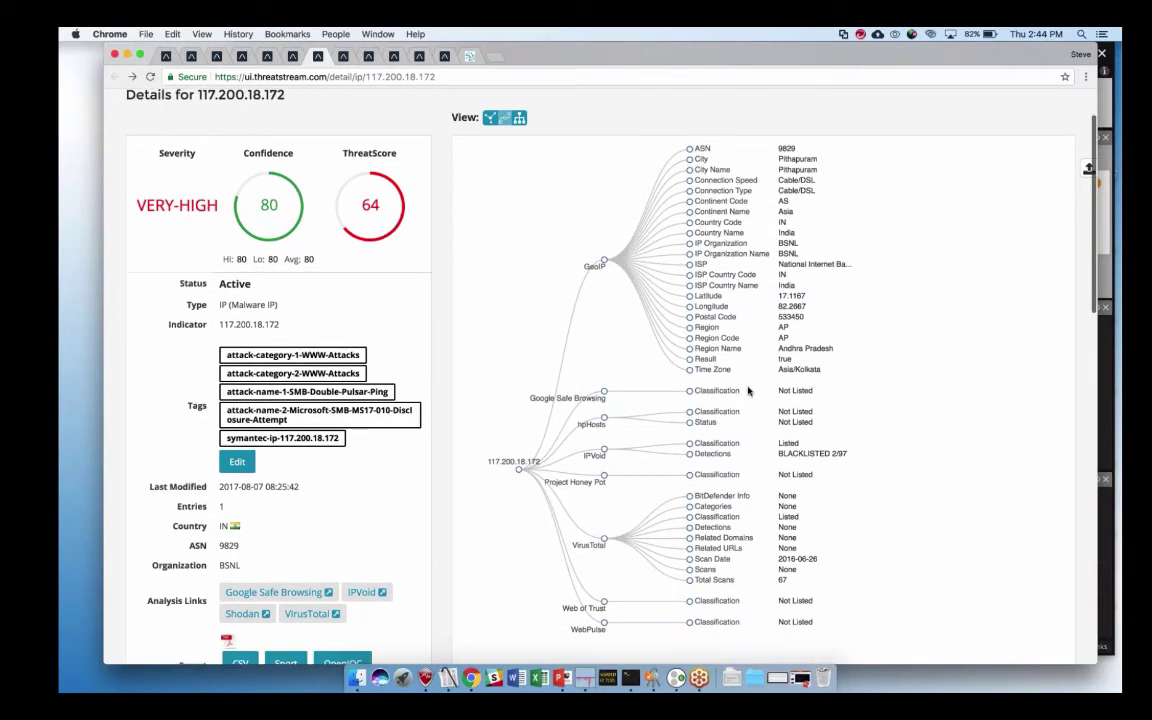
{"action": "scroll", "coordinate": [748, 390], "scroll_direction": "down", "scroll_amount": 2}
{"action": "scroll", "coordinate": [748, 390], "scroll_direction": "down", "scroll_amount": 2}
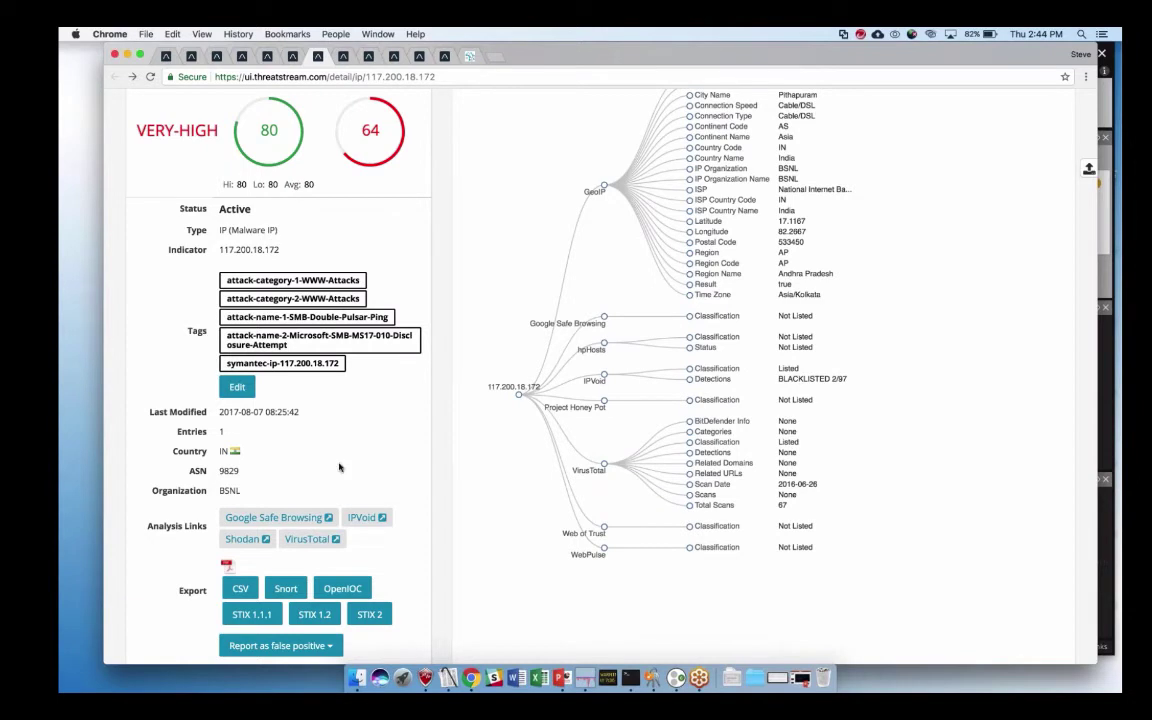
{"action": "scroll", "coordinate": [339, 467], "scroll_direction": "down", "scroll_amount": 1}
{"action": "scroll", "coordinate": [339, 467], "scroll_direction": "down", "scroll_amount": 3}
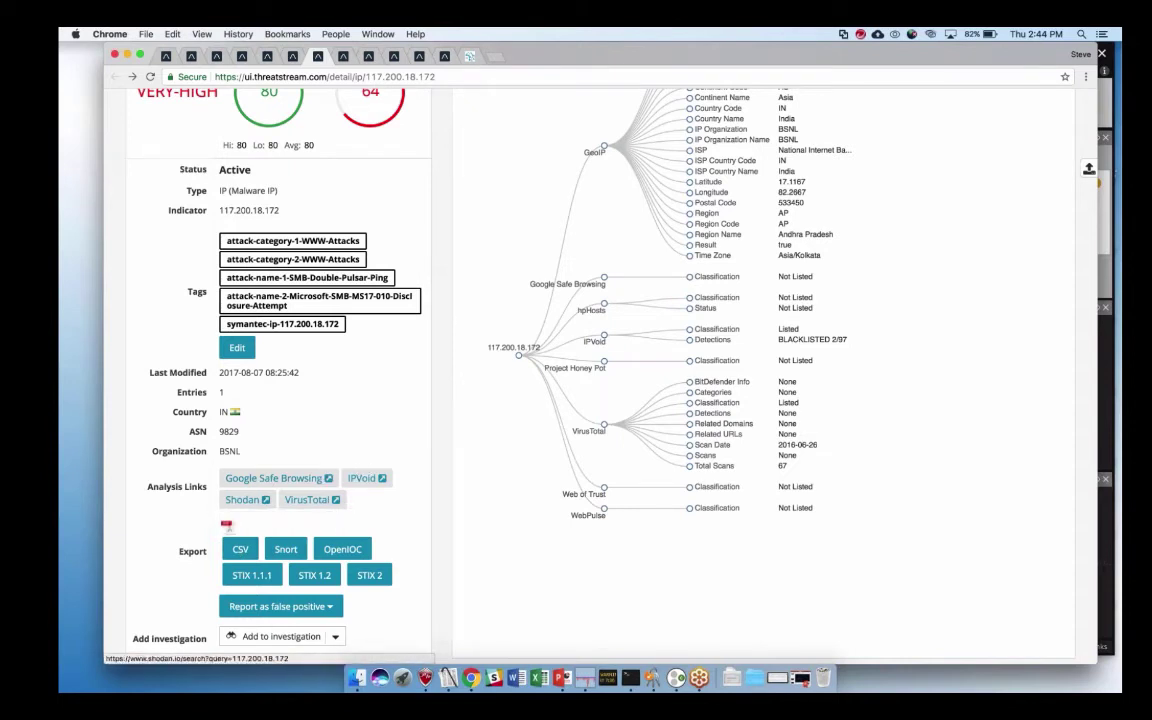
{"action": "scroll", "coordinate": [600, 375], "scroll_direction": "down", "scroll_amount": 1}
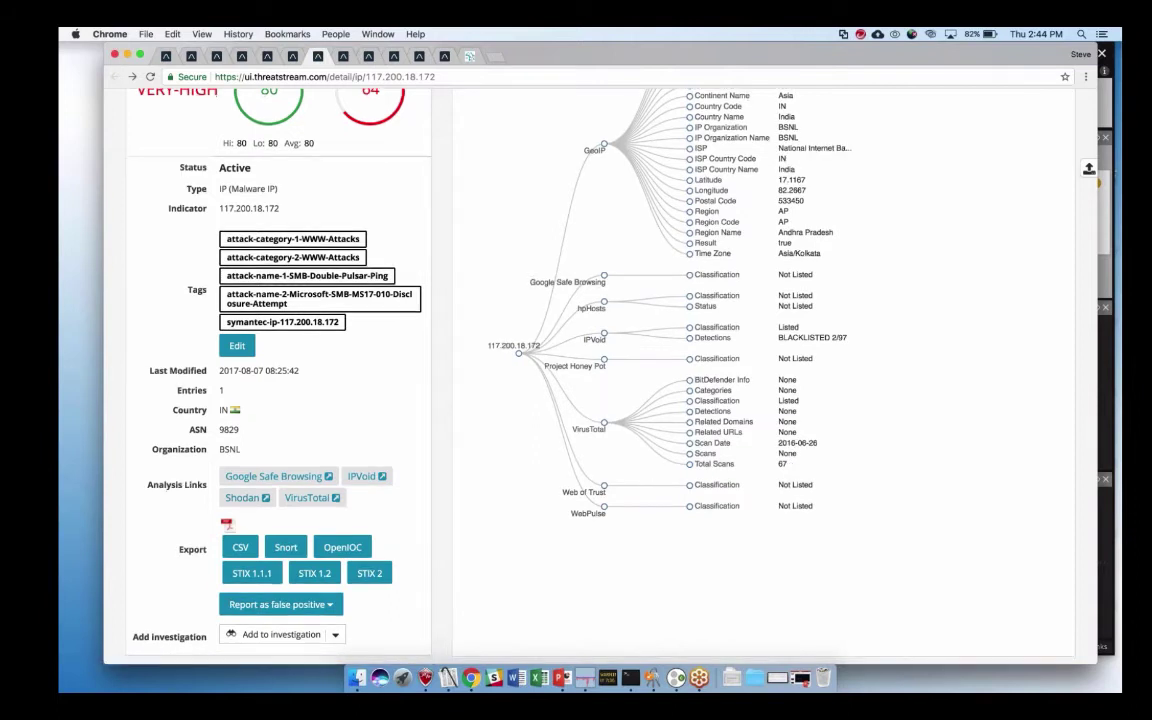
{"action": "scroll", "coordinate": [300, 495], "scroll_direction": "down", "scroll_amount": 1}
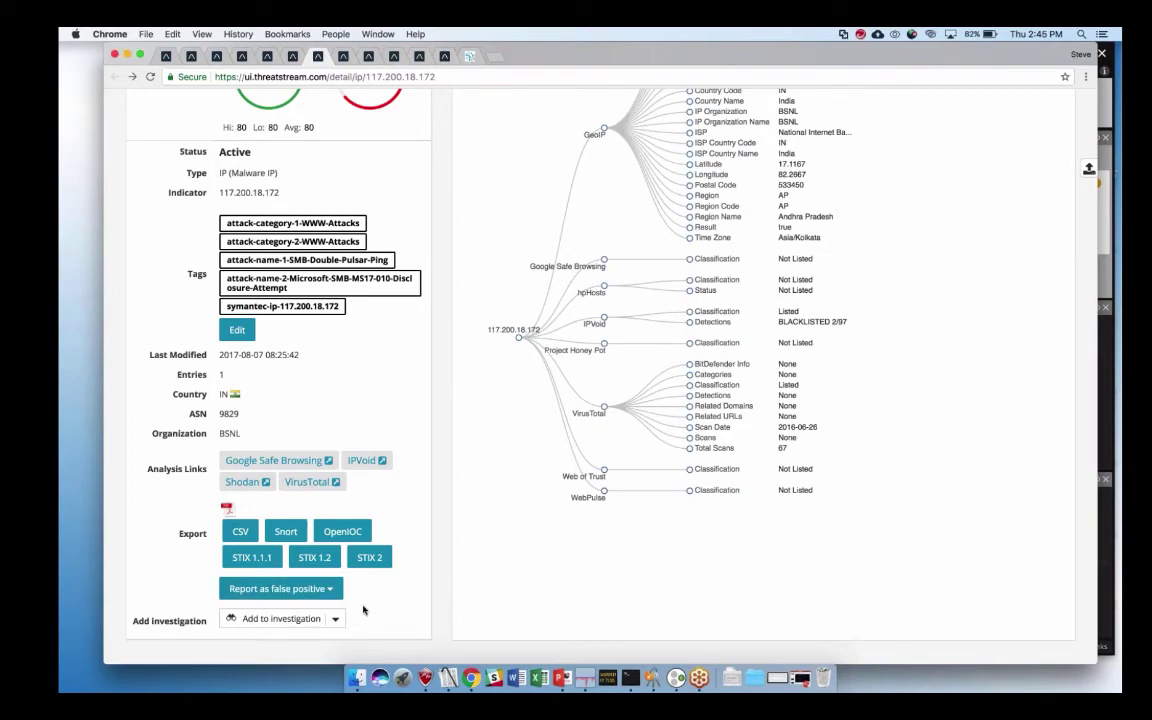
{"action": "scroll", "coordinate": [363, 610], "scroll_direction": "down", "scroll_amount": 1}
{"action": "scroll", "coordinate": [363, 610], "scroll_direction": "down", "scroll_amount": 5}
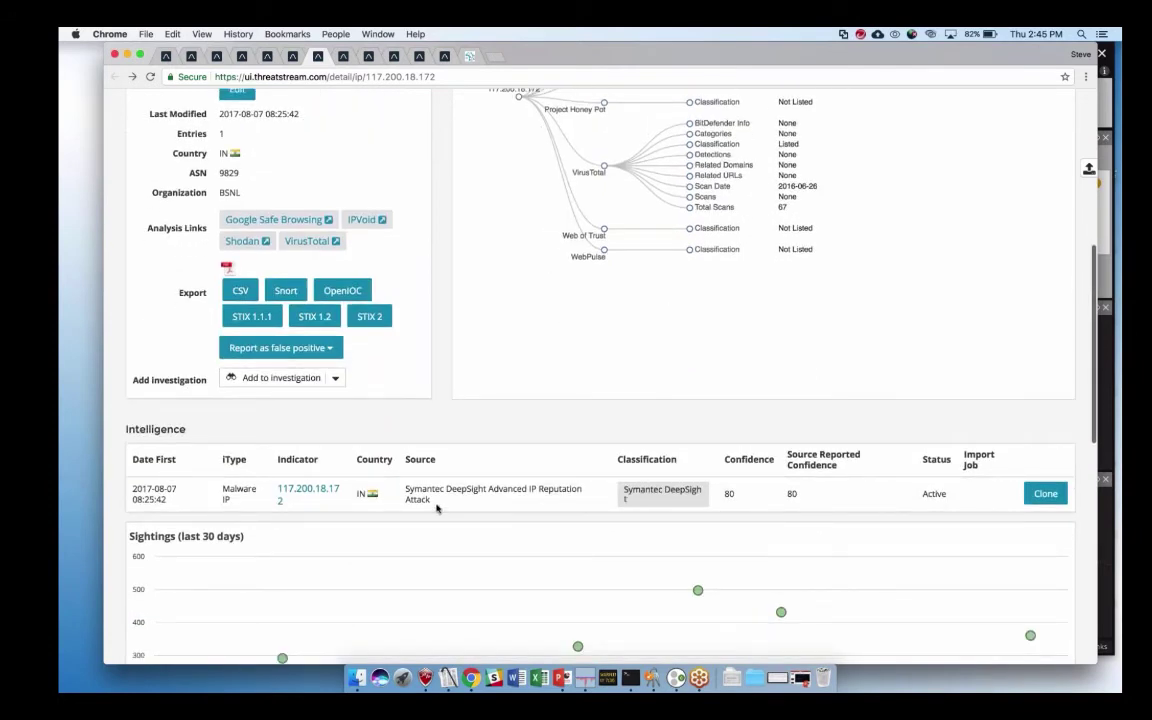
{"action": "scroll", "coordinate": [436, 508], "scroll_direction": "down", "scroll_amount": 1}
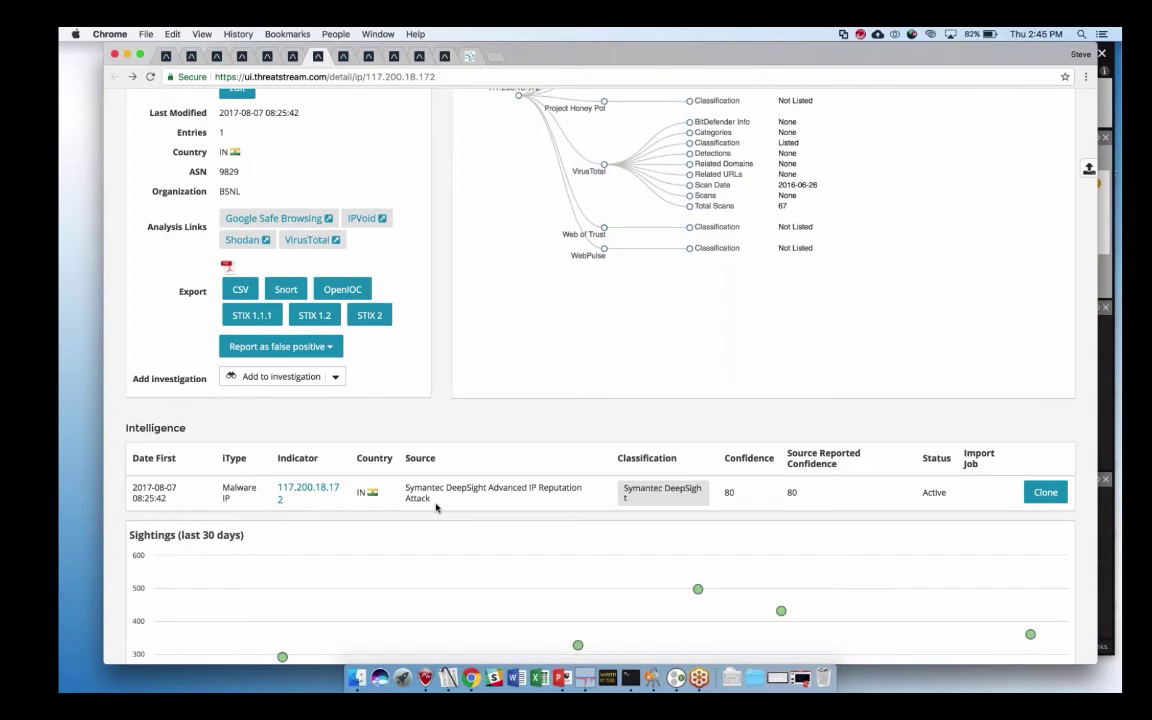
{"action": "scroll", "coordinate": [436, 508], "scroll_direction": "down", "scroll_amount": 2}
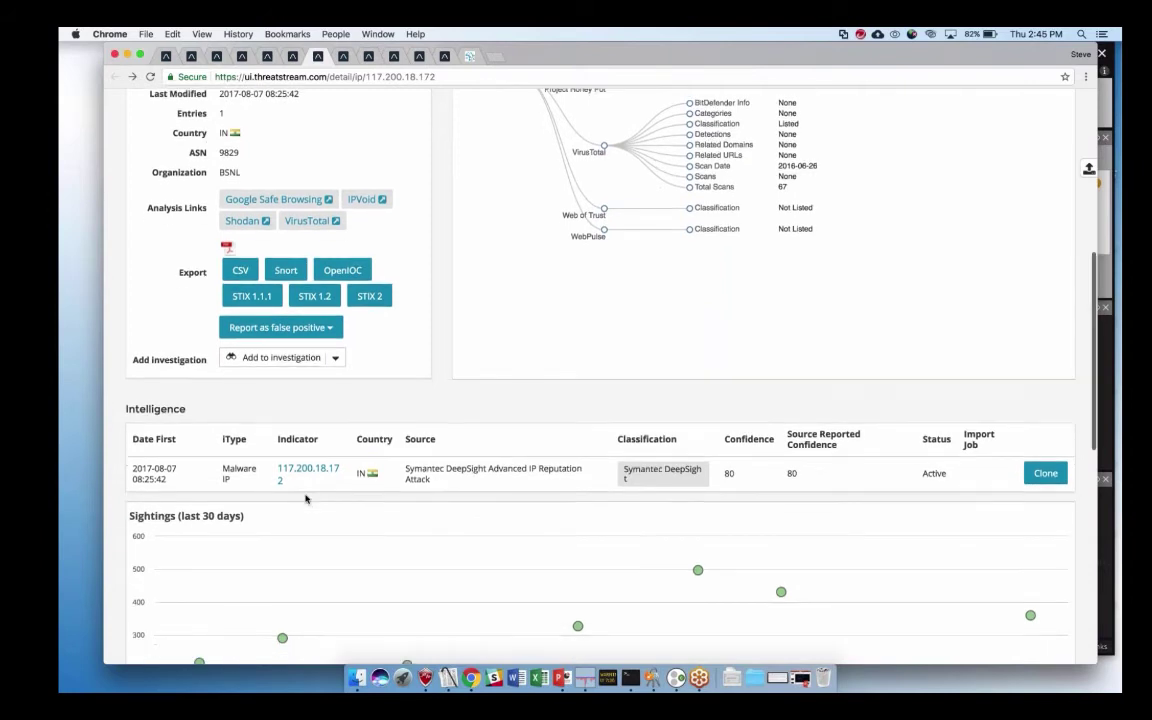
{"action": "scroll", "coordinate": [306, 499], "scroll_direction": "down", "scroll_amount": 5}
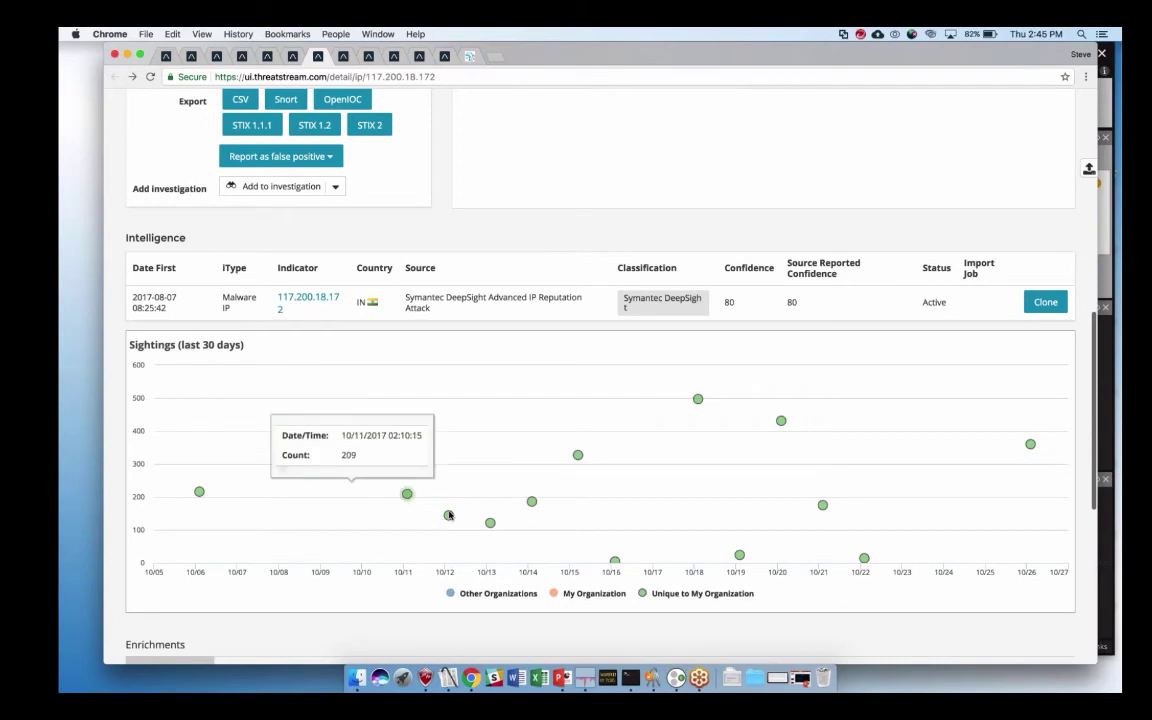
{"action": "mouse_move", "coordinate": [449, 515]}
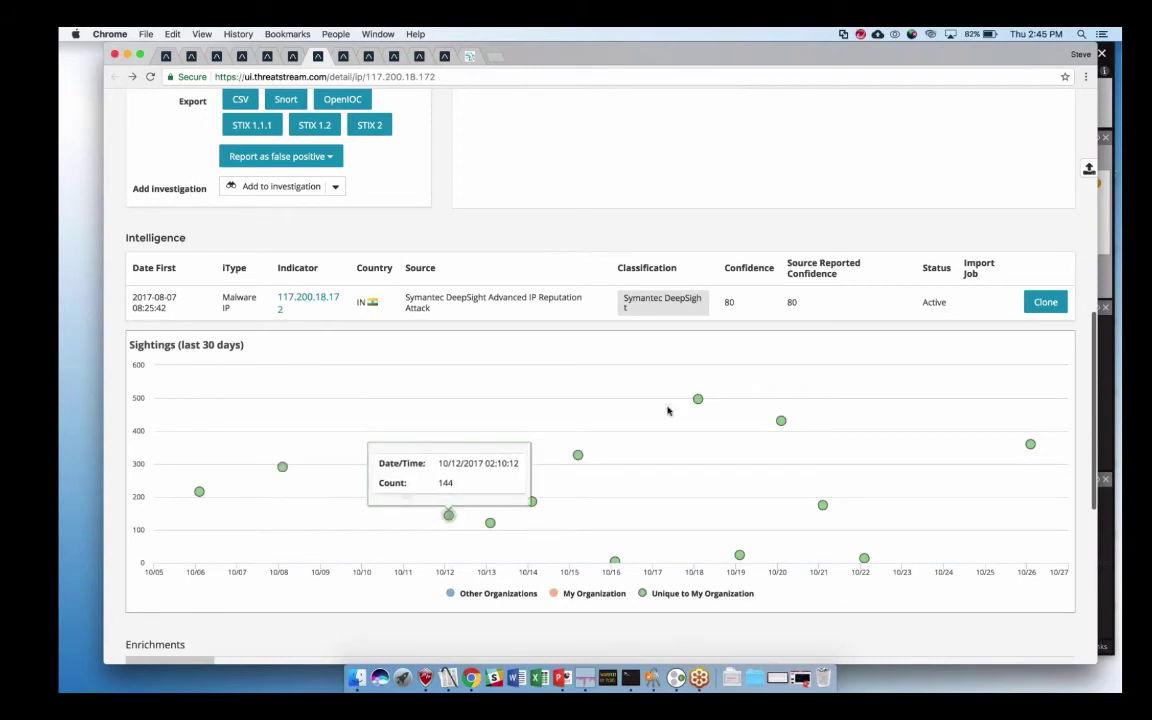
{"action": "mouse_move", "coordinate": [811, 528]}
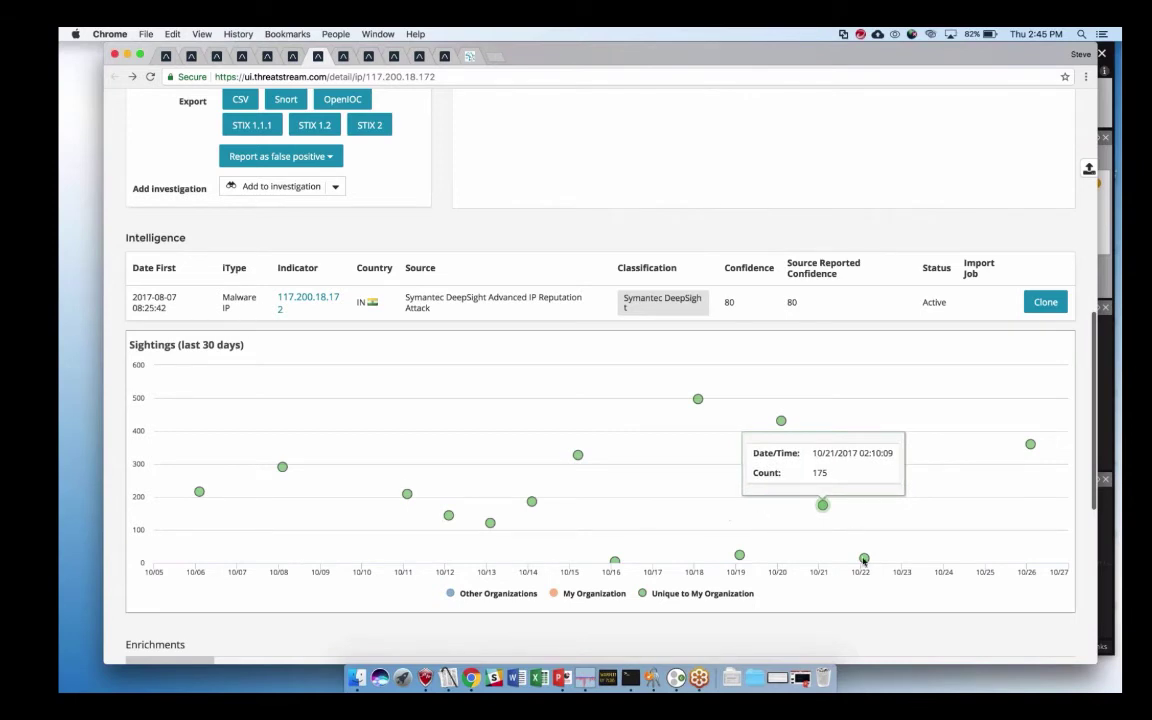
{"action": "mouse_move", "coordinate": [864, 558]}
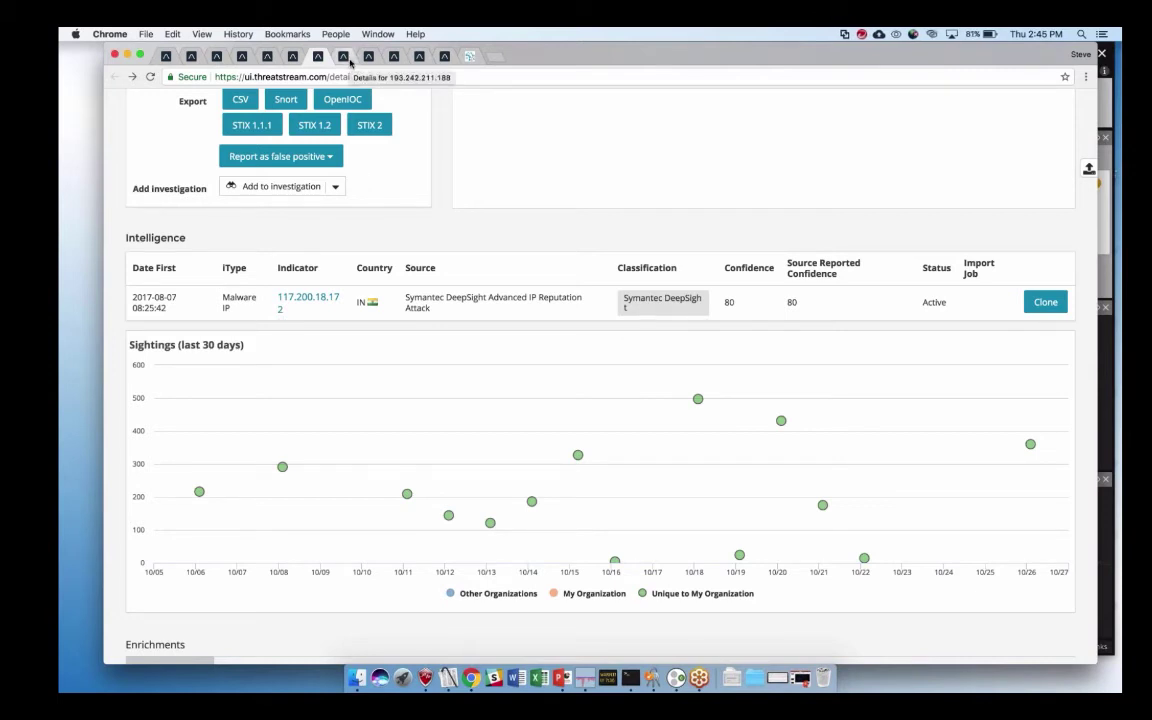
- Bring up and scroll the details page for malware IP 193.242.211.188
{"action": "left_click", "coordinate": [350, 61]}
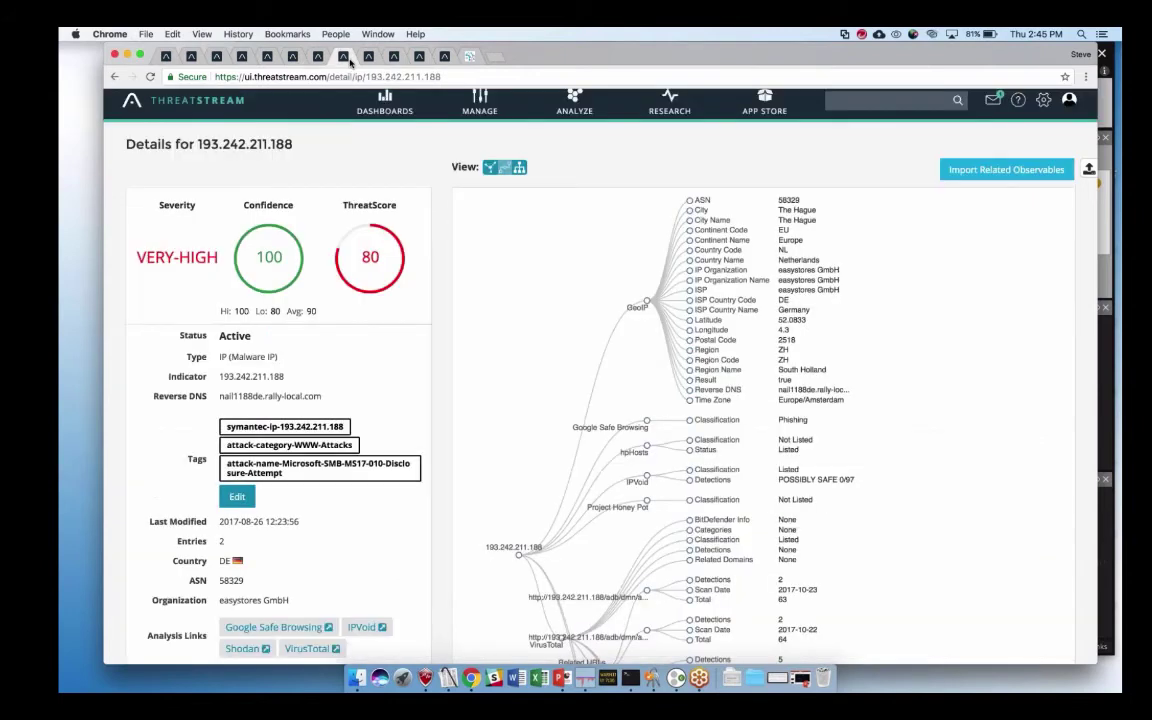
{"action": "scroll", "coordinate": [600, 380], "scroll_direction": "down", "scroll_amount": 1}
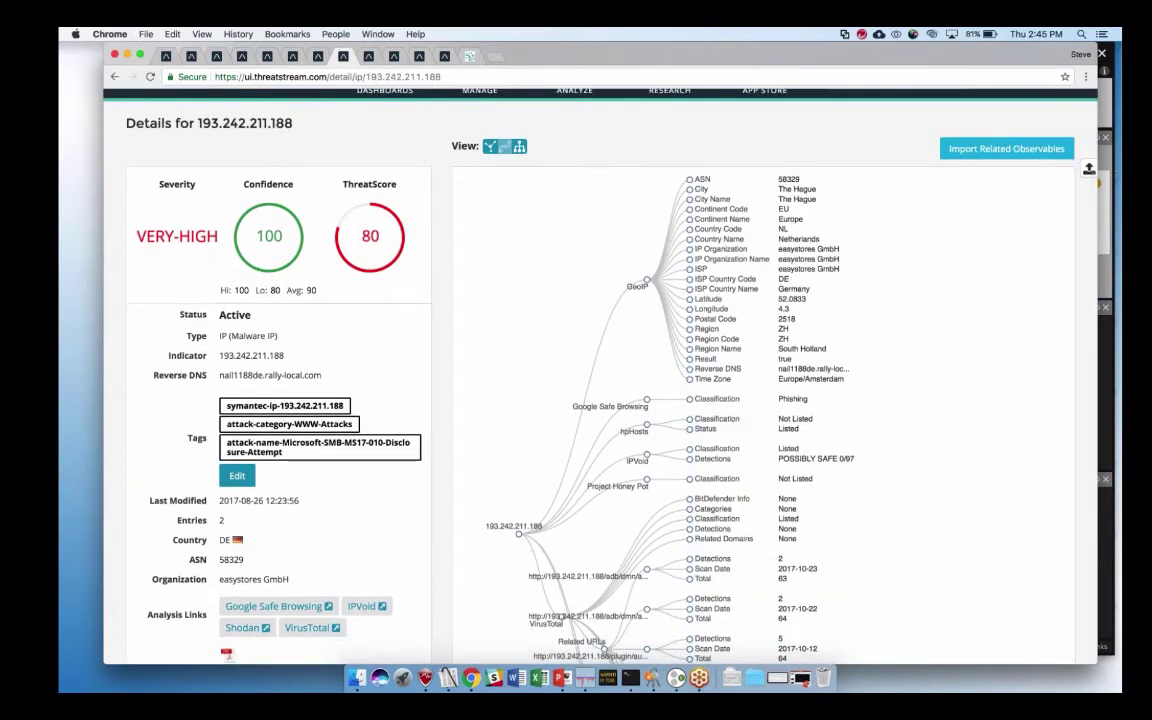
{"action": "scroll", "coordinate": [600, 380], "scroll_direction": "down", "scroll_amount": 1}
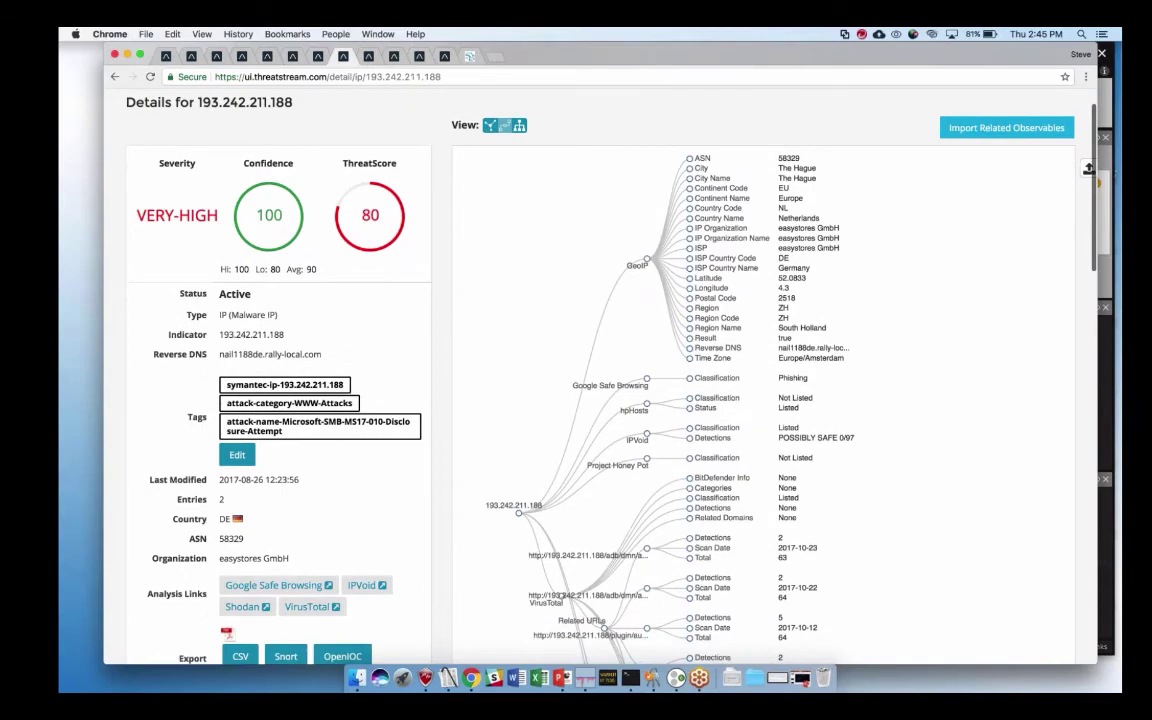
{"action": "scroll", "coordinate": [335, 625], "scroll_direction": "down", "scroll_amount": 5}
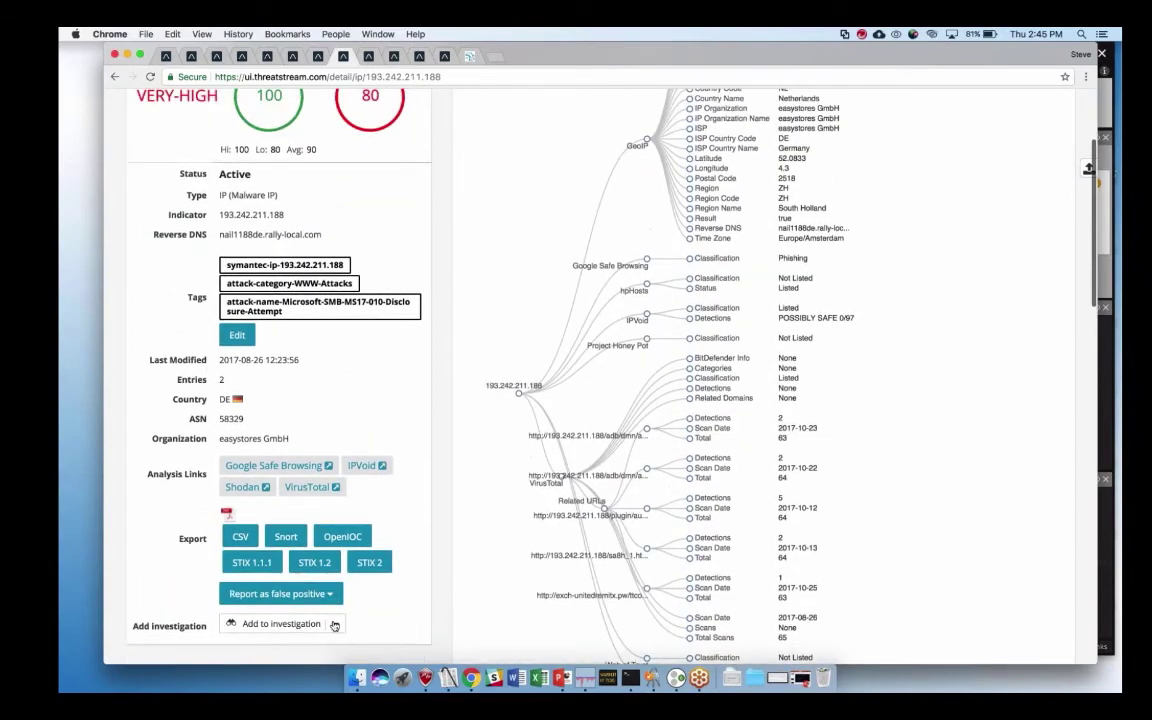
- Check which recent investigations the IP could join, then bring up investigation 17-10-0002
{"action": "left_click", "coordinate": [335, 624]}
{"action": "scroll", "coordinate": [335, 625], "scroll_direction": "down", "scroll_amount": 1}
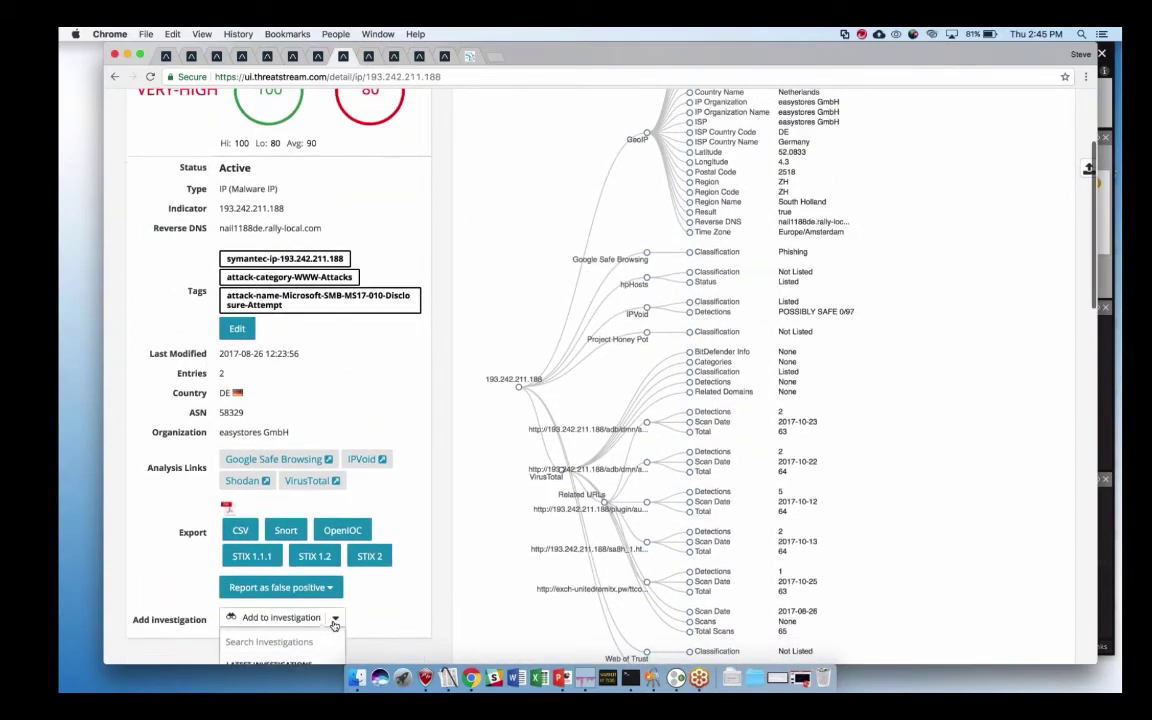
{"action": "scroll", "coordinate": [335, 625], "scroll_direction": "down", "scroll_amount": 5}
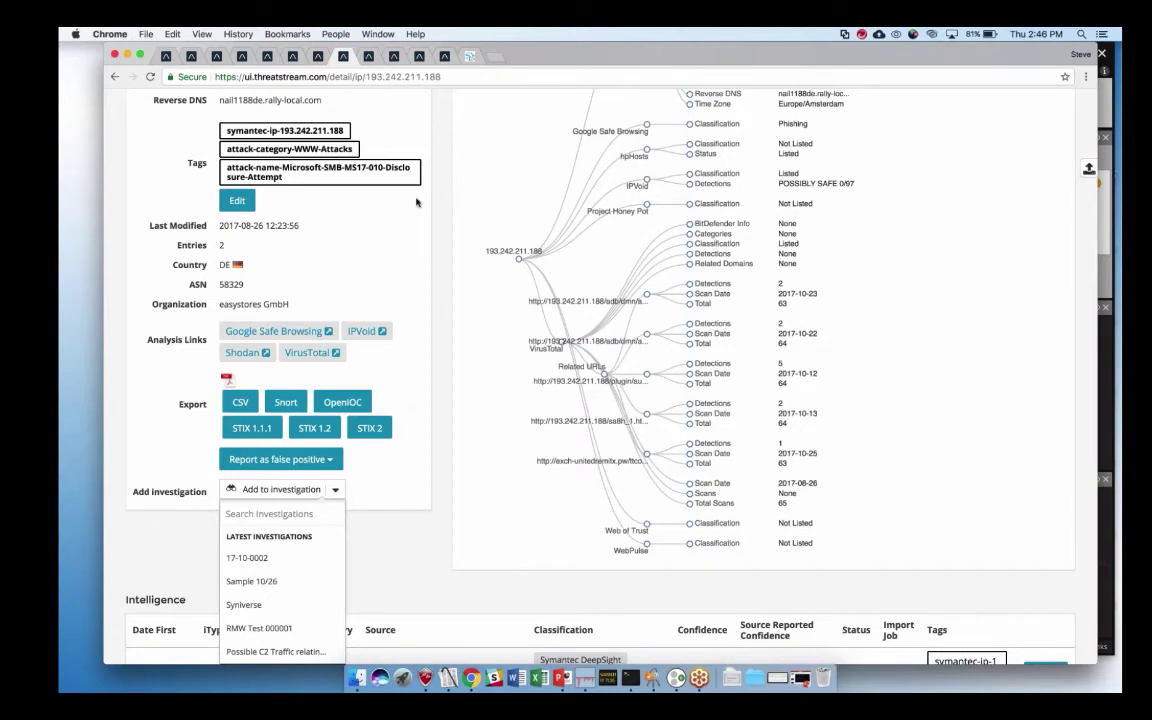
{"action": "scroll", "coordinate": [400, 190], "scroll_direction": "up", "scroll_amount": 3}
{"action": "scroll", "coordinate": [425, 202], "scroll_direction": "up", "scroll_amount": 4}
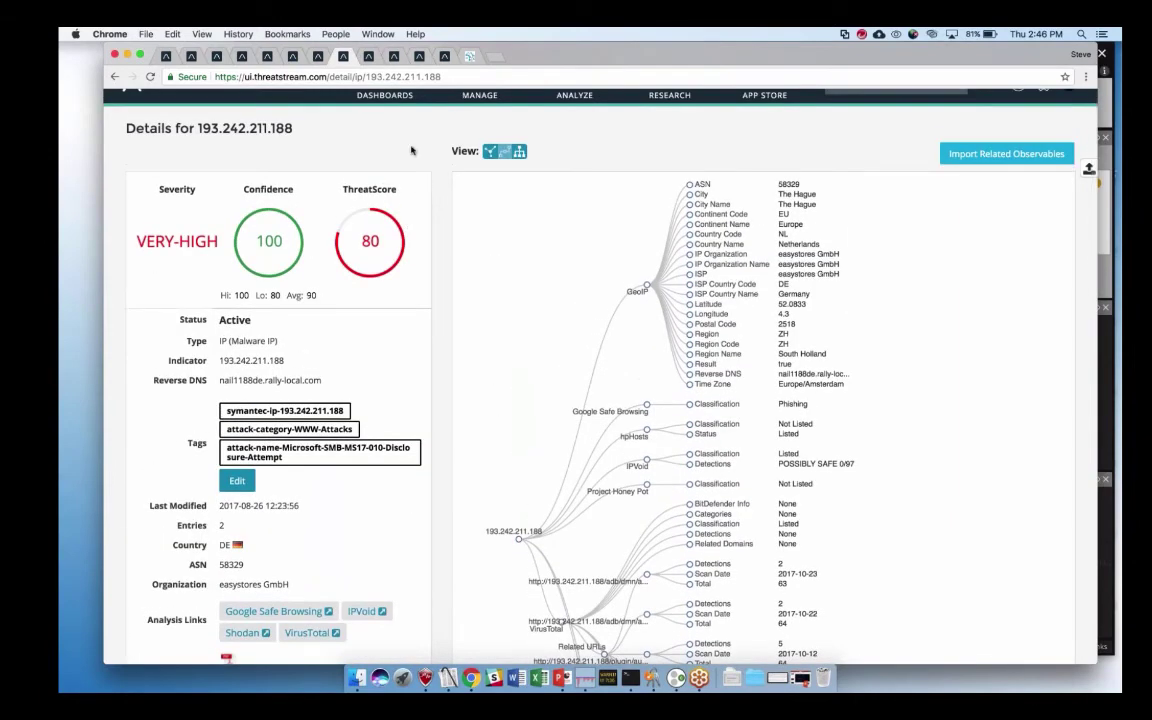
{"action": "left_click", "coordinate": [368, 56]}
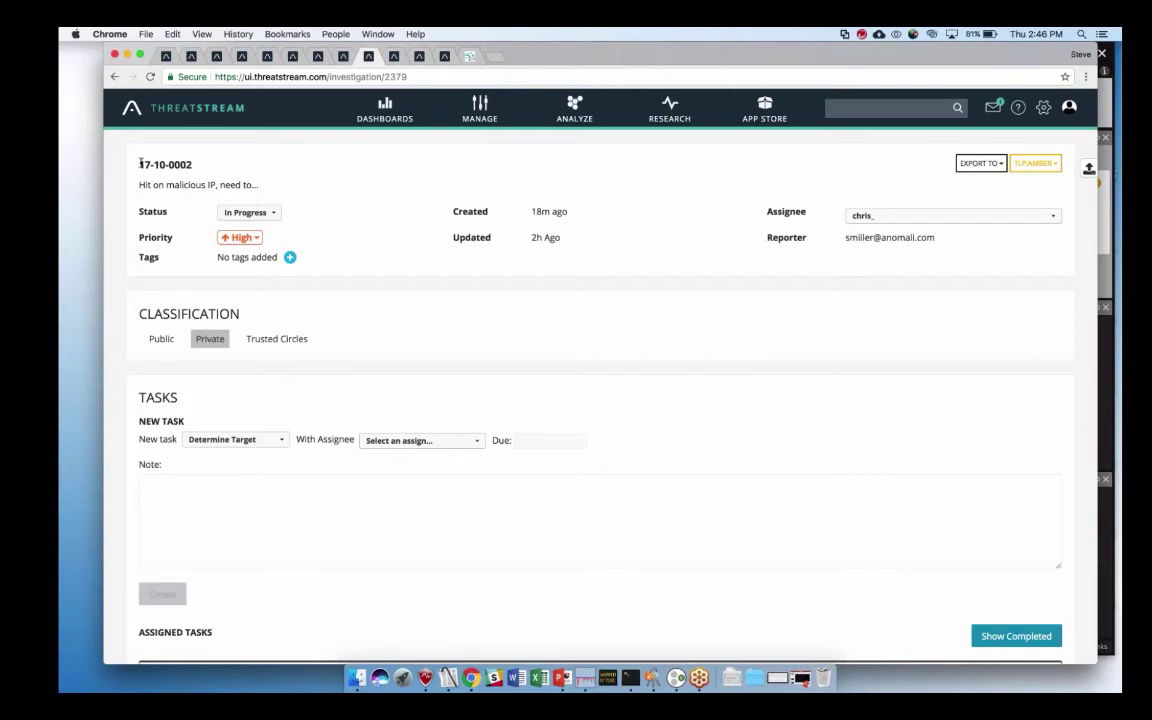
- Select the number 17-10-0002 and review its Add Context task, description and STIX summary
{"action": "left_click_drag", "start_coordinate": [140, 163], "coordinate": [205, 167]}
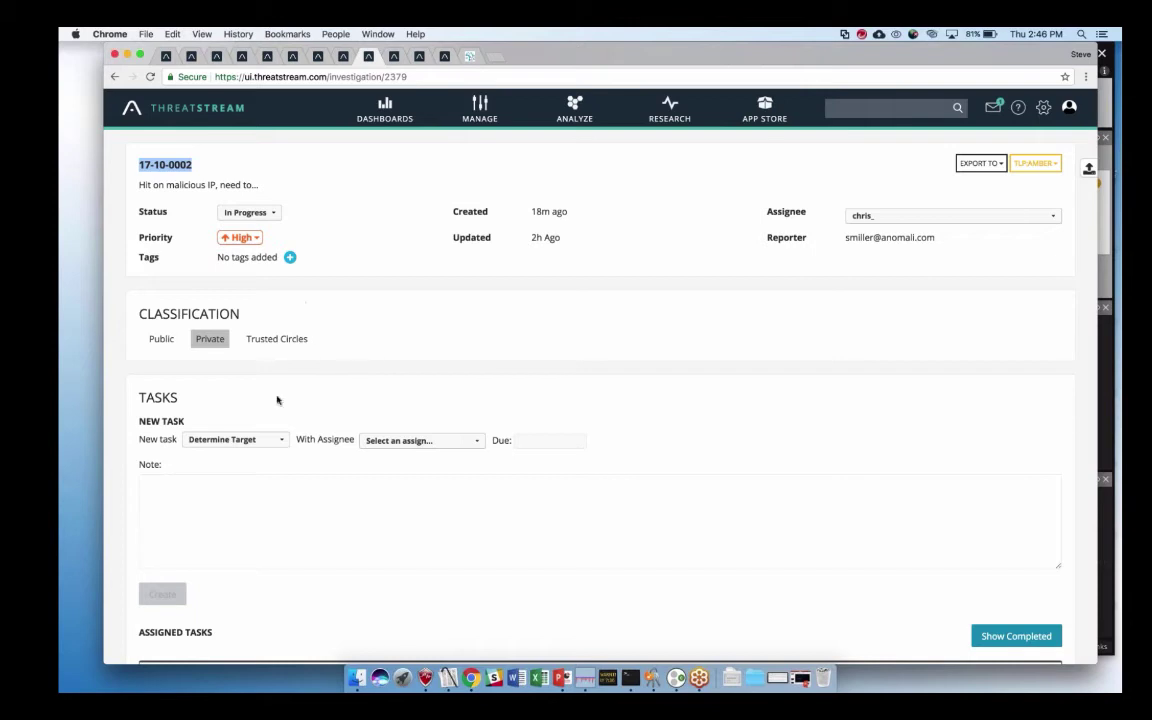
{"action": "scroll", "coordinate": [280, 394], "scroll_direction": "down", "scroll_amount": 4}
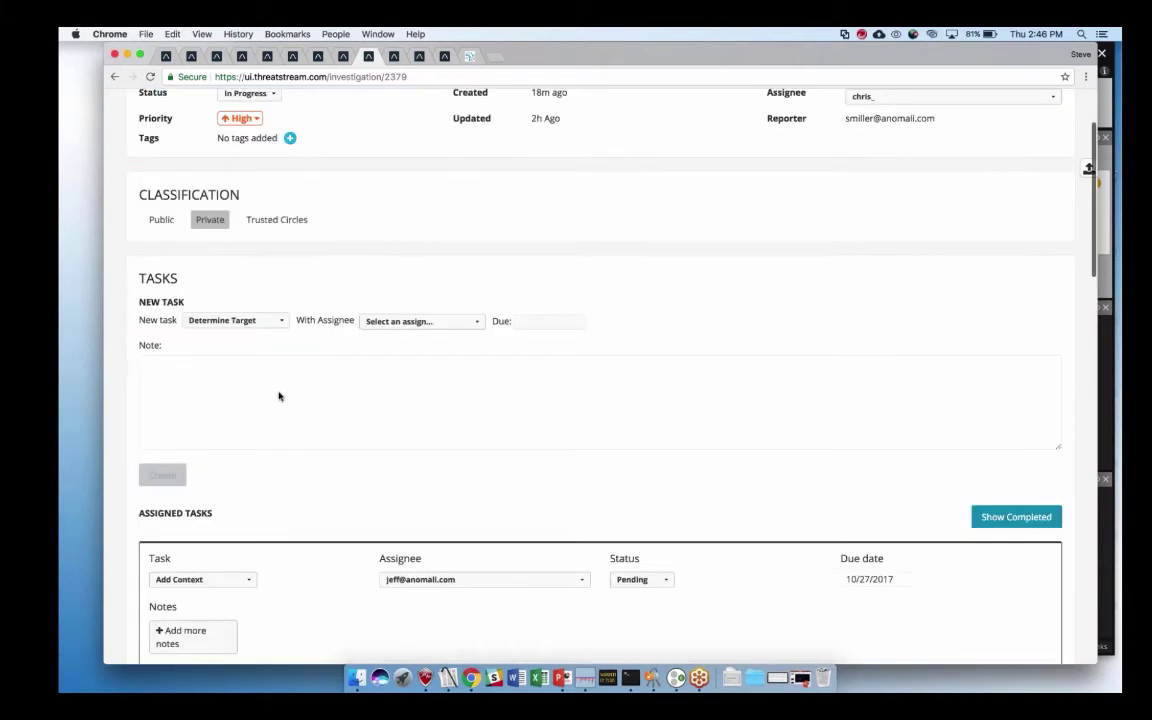
{"action": "scroll", "coordinate": [348, 367], "scroll_direction": "down", "scroll_amount": 1}
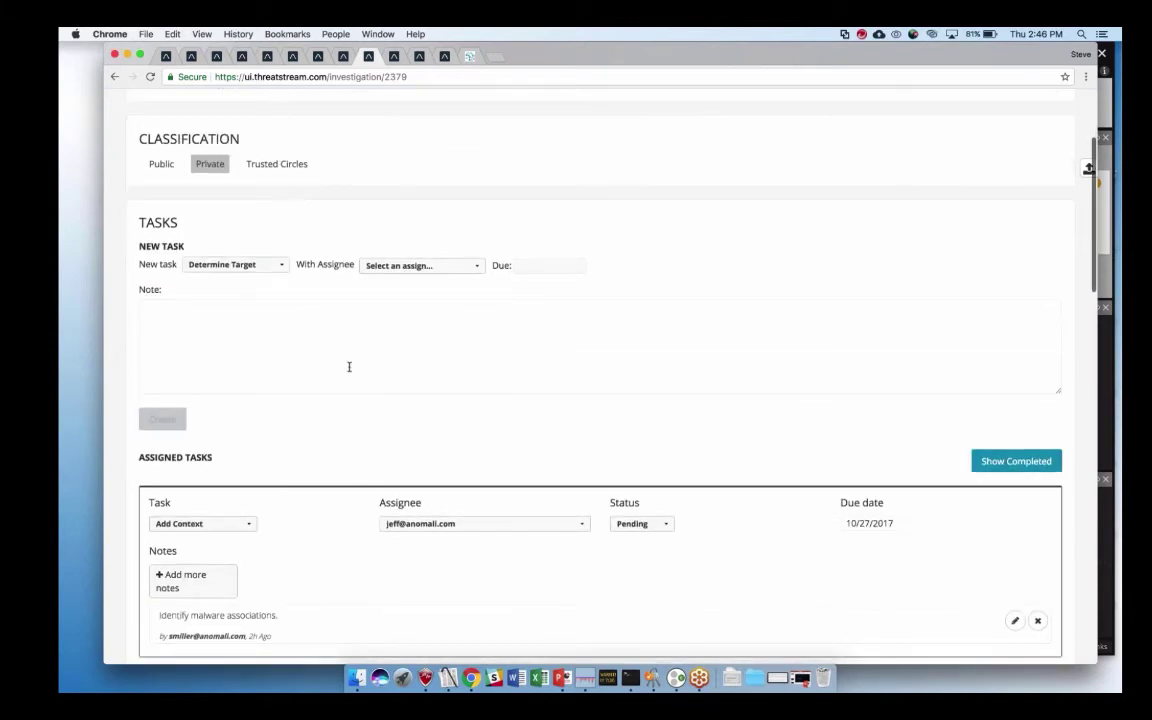
{"action": "scroll", "coordinate": [349, 367], "scroll_direction": "down", "scroll_amount": 1}
{"action": "scroll", "coordinate": [349, 367], "scroll_direction": "up", "scroll_amount": 2}
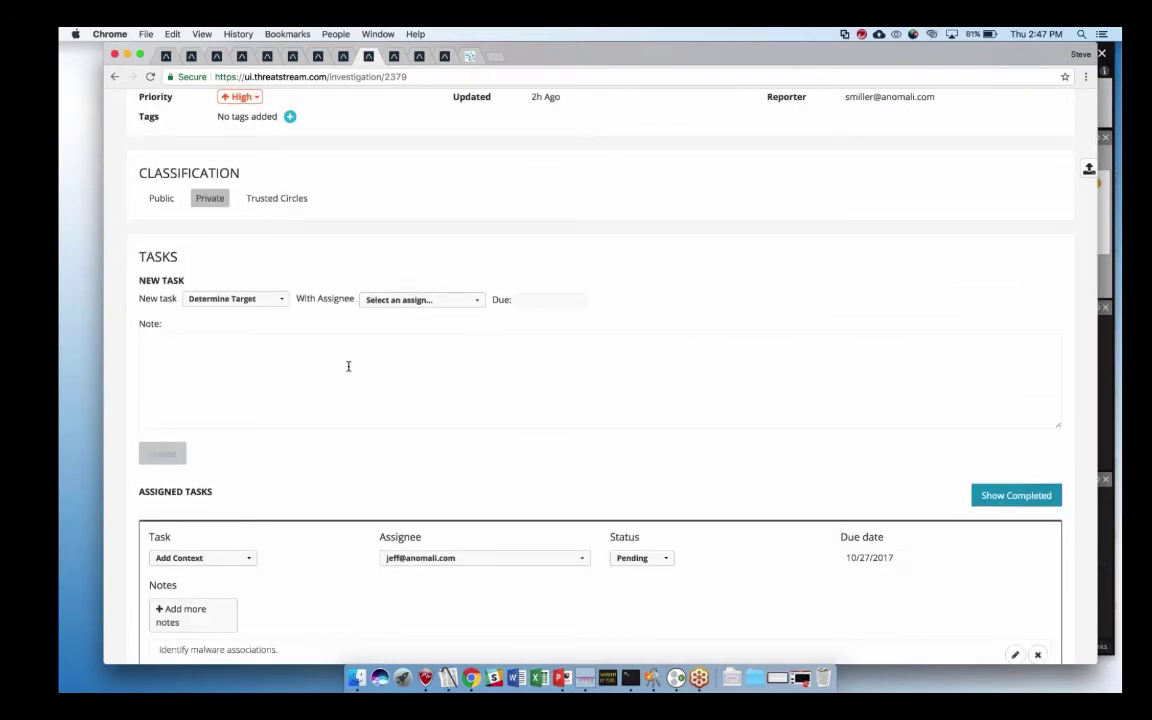
{"action": "scroll", "coordinate": [348, 366], "scroll_direction": "down", "scroll_amount": 1}
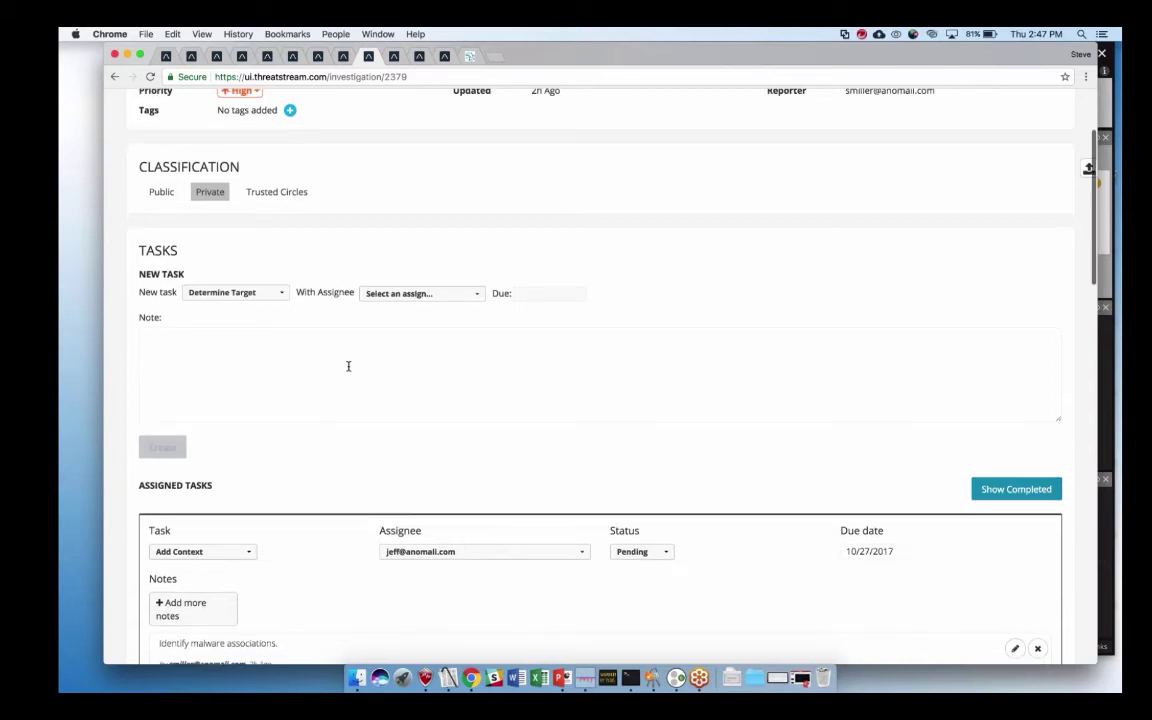
{"action": "scroll", "coordinate": [348, 366], "scroll_direction": "down", "scroll_amount": 1}
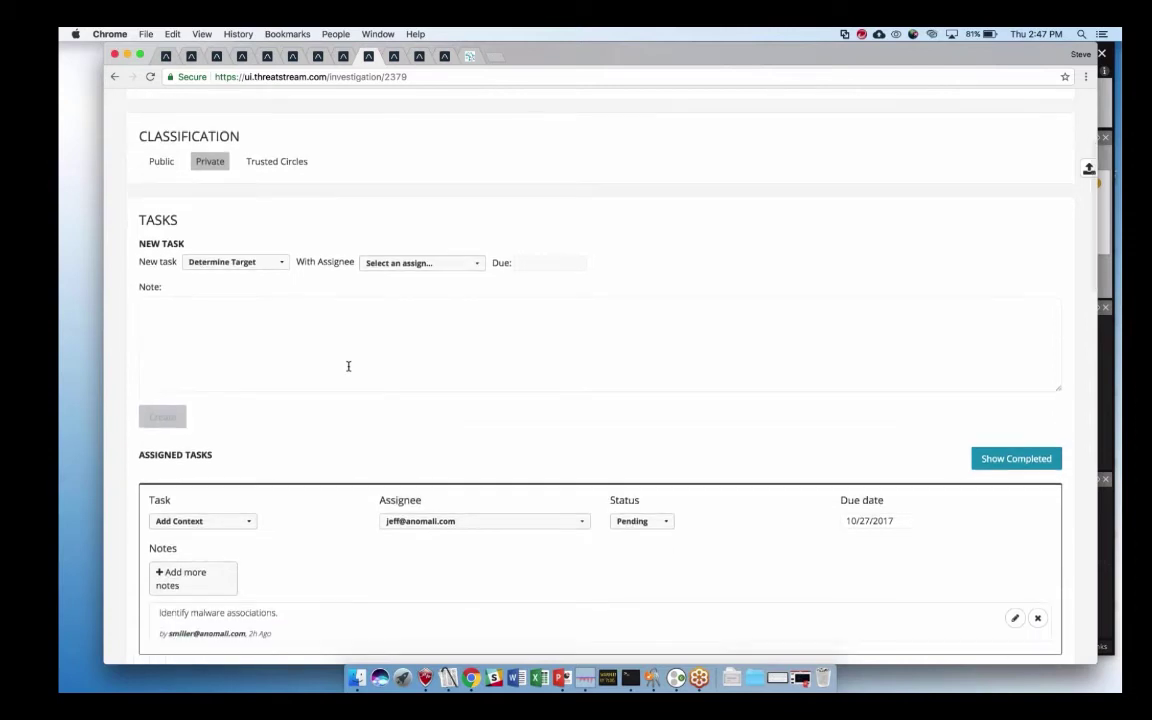
{"action": "scroll", "coordinate": [348, 366], "scroll_direction": "down", "scroll_amount": 3}
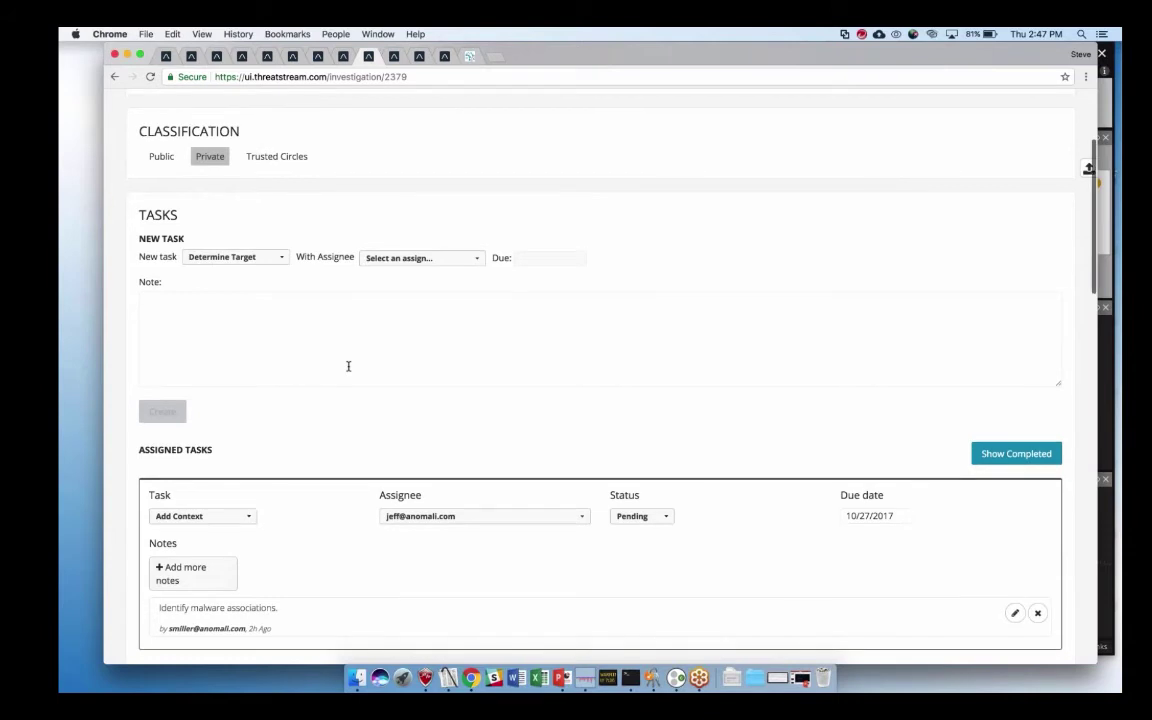
{"action": "scroll", "coordinate": [348, 366], "scroll_direction": "down", "scroll_amount": 5}
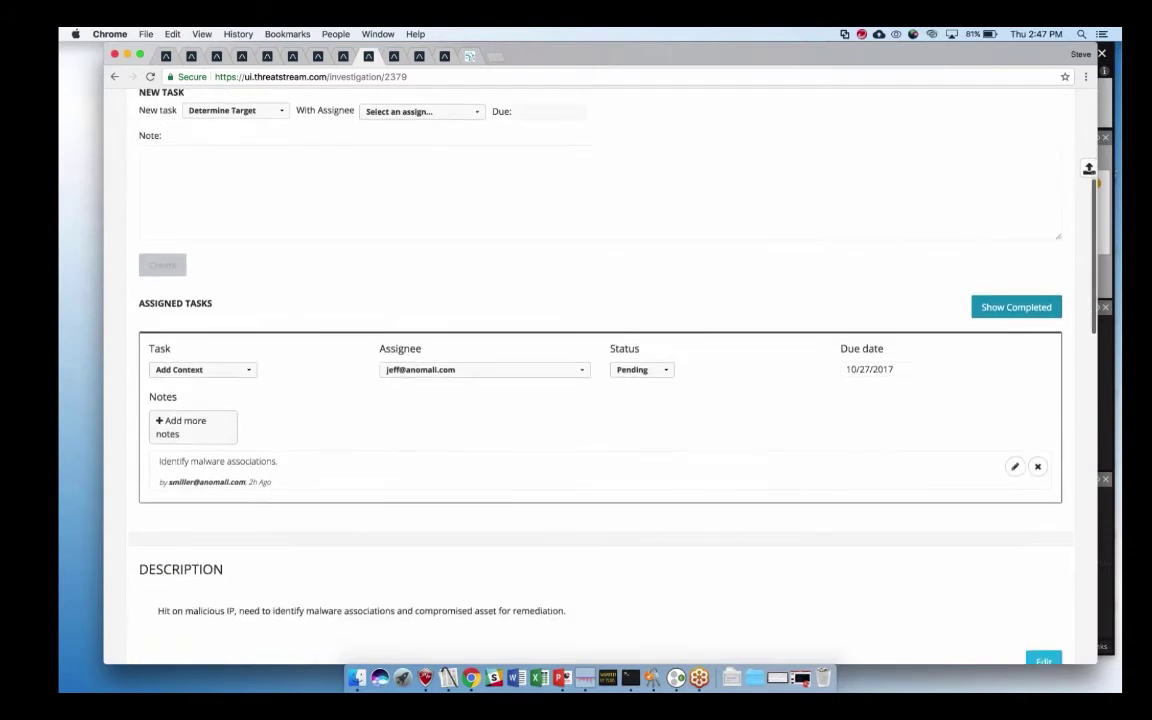
{"action": "scroll", "coordinate": [262, 285], "scroll_direction": "down", "scroll_amount": 5}
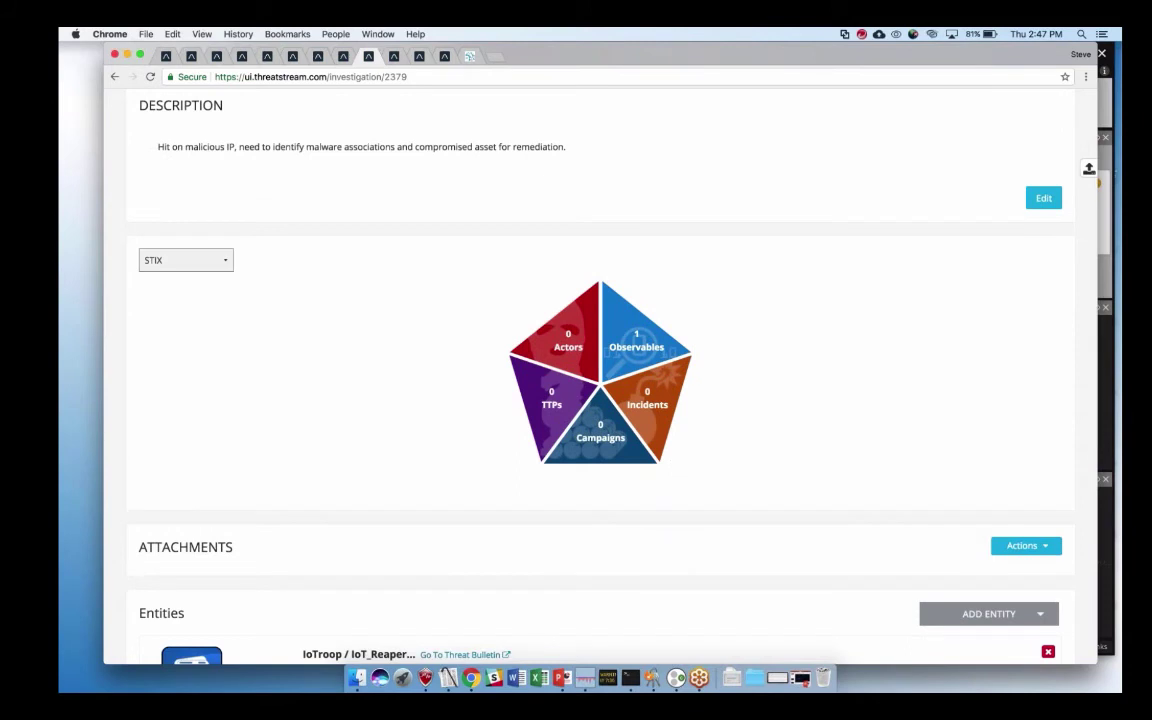
- Keep STIX as the threat model for the investigation summary
{"action": "left_click", "coordinate": [228, 263]}
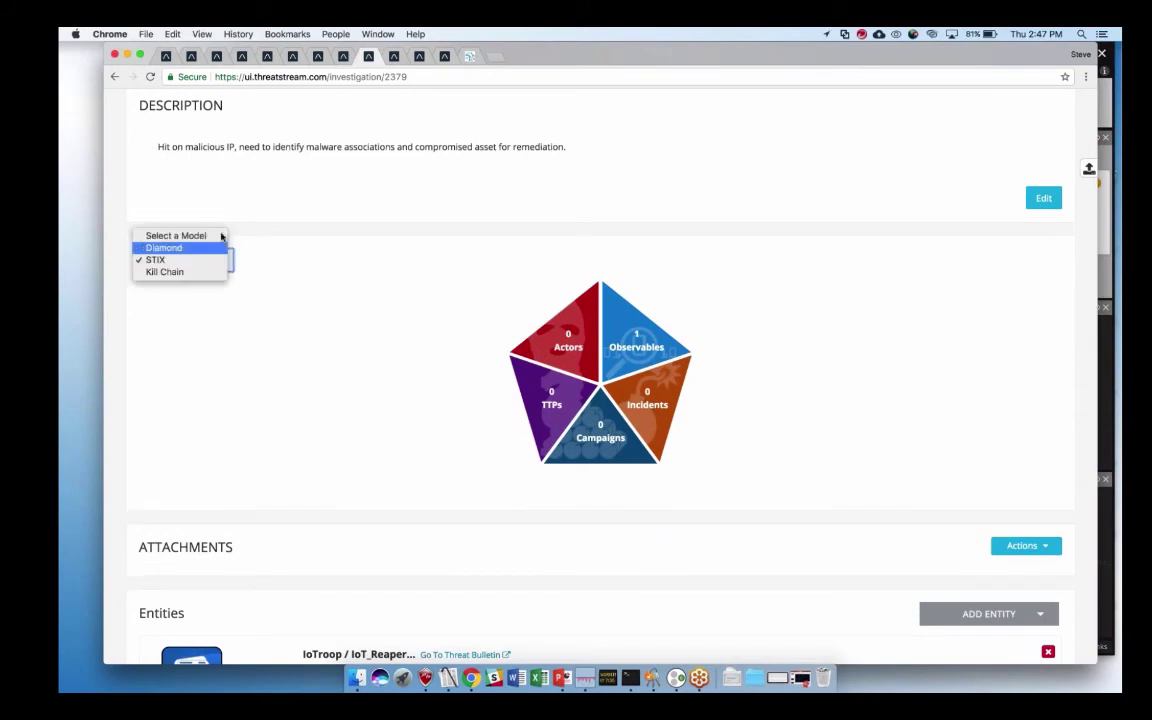
{"action": "left_click", "coordinate": [289, 347]}
{"action": "scroll", "coordinate": [531, 342], "scroll_direction": "down", "scroll_amount": 5}
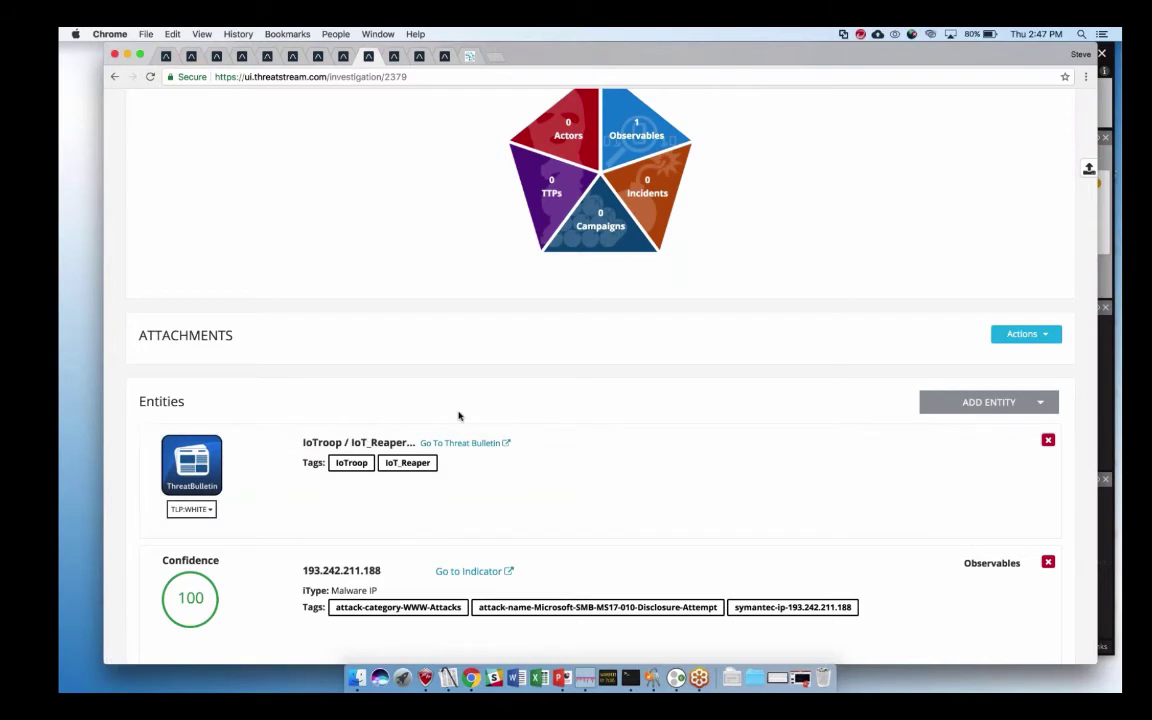
- Review the IoTroop / IoT_Reaper entities, then return to the 193.242.211.188 details
{"action": "scroll", "coordinate": [476, 362], "scroll_direction": "down", "scroll_amount": 3}
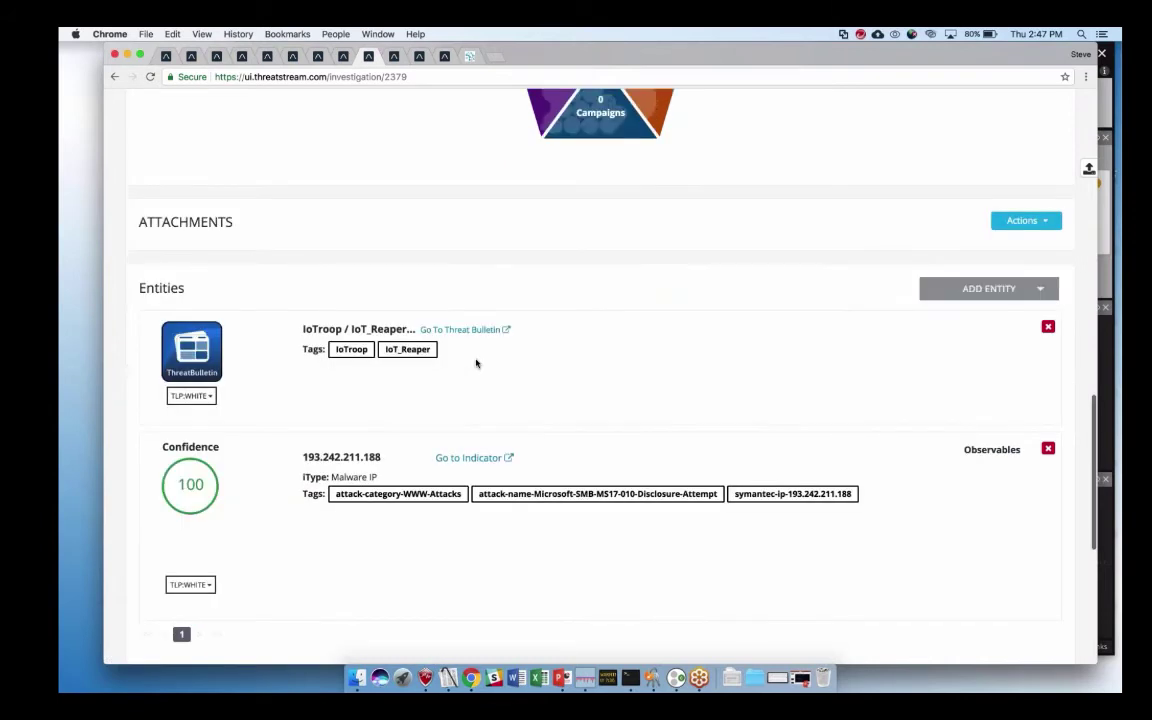
{"action": "scroll", "coordinate": [600, 370], "scroll_direction": "up", "scroll_amount": 2}
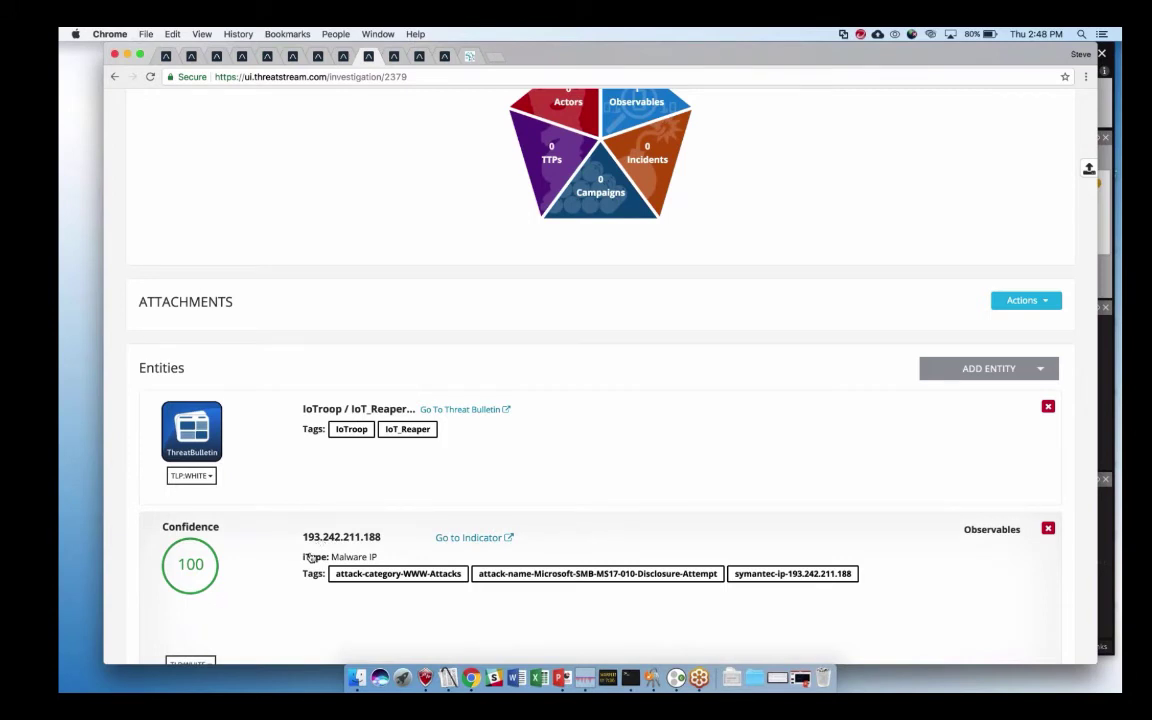
{"action": "scroll", "coordinate": [310, 557], "scroll_direction": "down", "scroll_amount": 2}
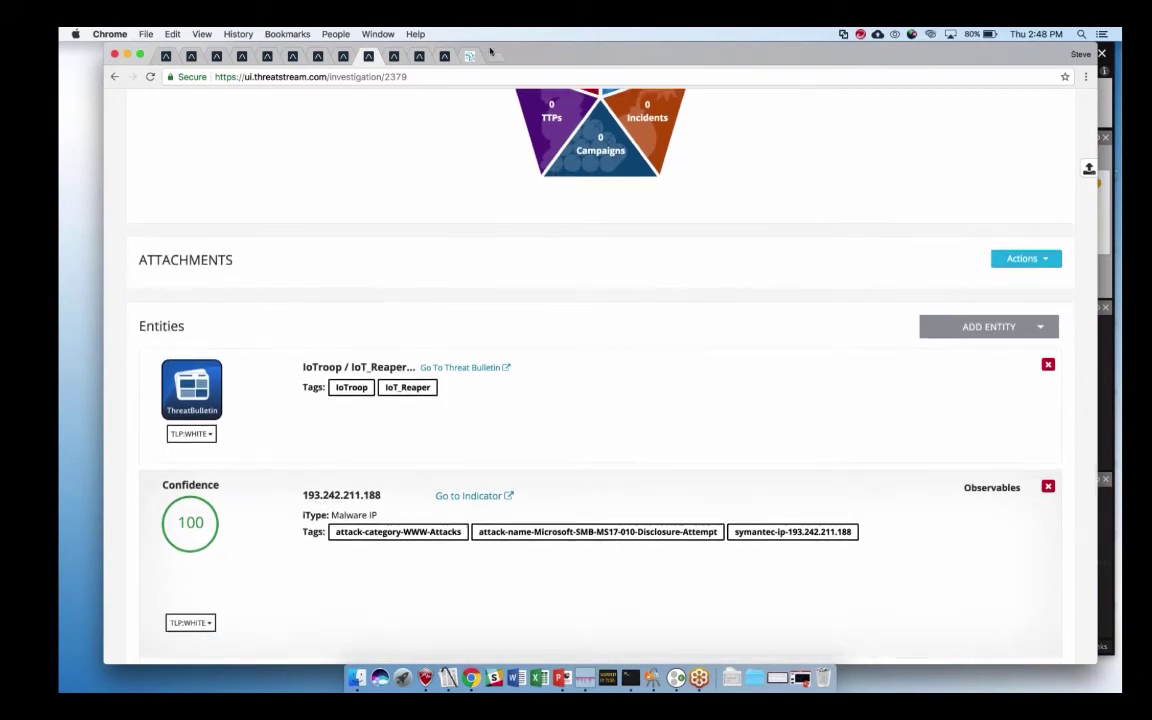
{"action": "left_click", "coordinate": [392, 60]}
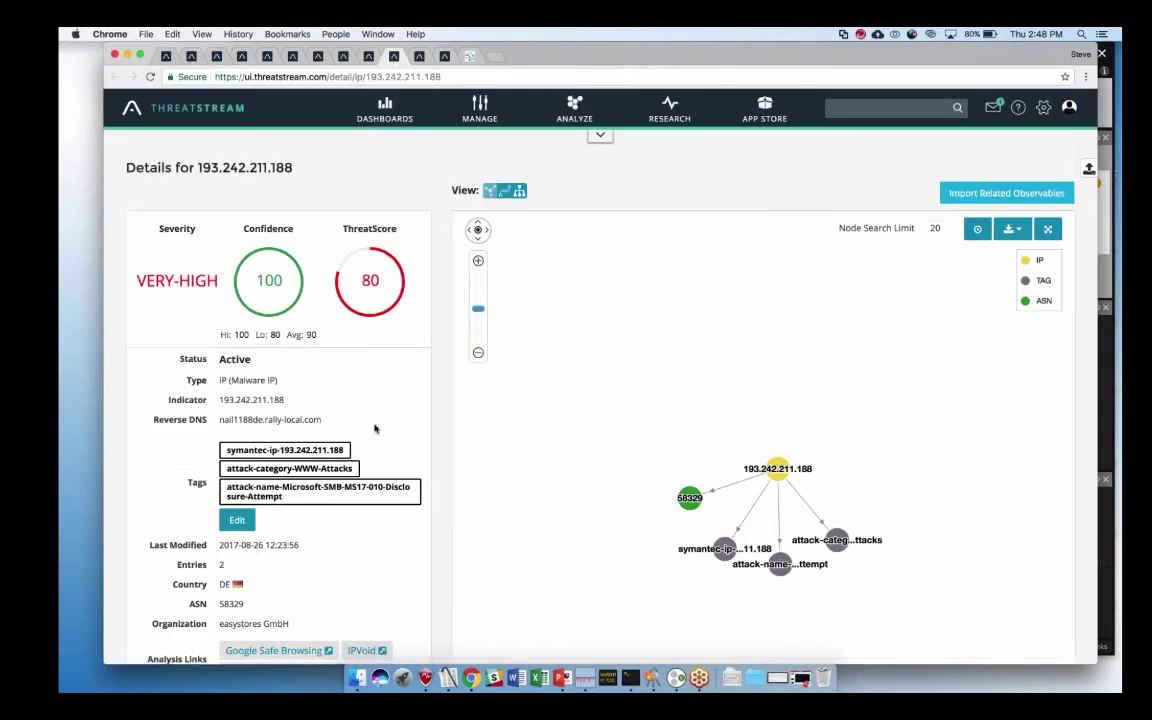
- Pan and zoom the relationship graph, then bring up search options for the 193.242.211.188 node
{"action": "scroll", "coordinate": [375, 428], "scroll_direction": "down", "scroll_amount": 3}
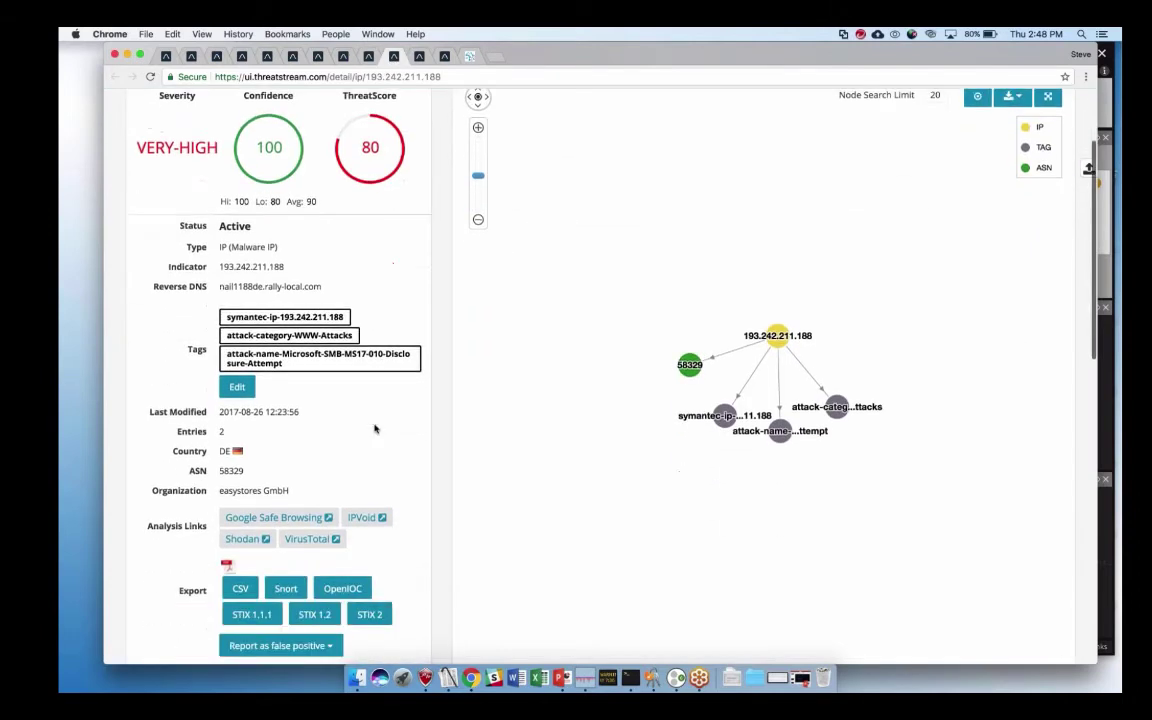
{"action": "scroll", "coordinate": [375, 428], "scroll_direction": "down", "scroll_amount": 3}
{"action": "left_click_drag", "start_coordinate": [651, 329], "coordinate": [509, 354]}
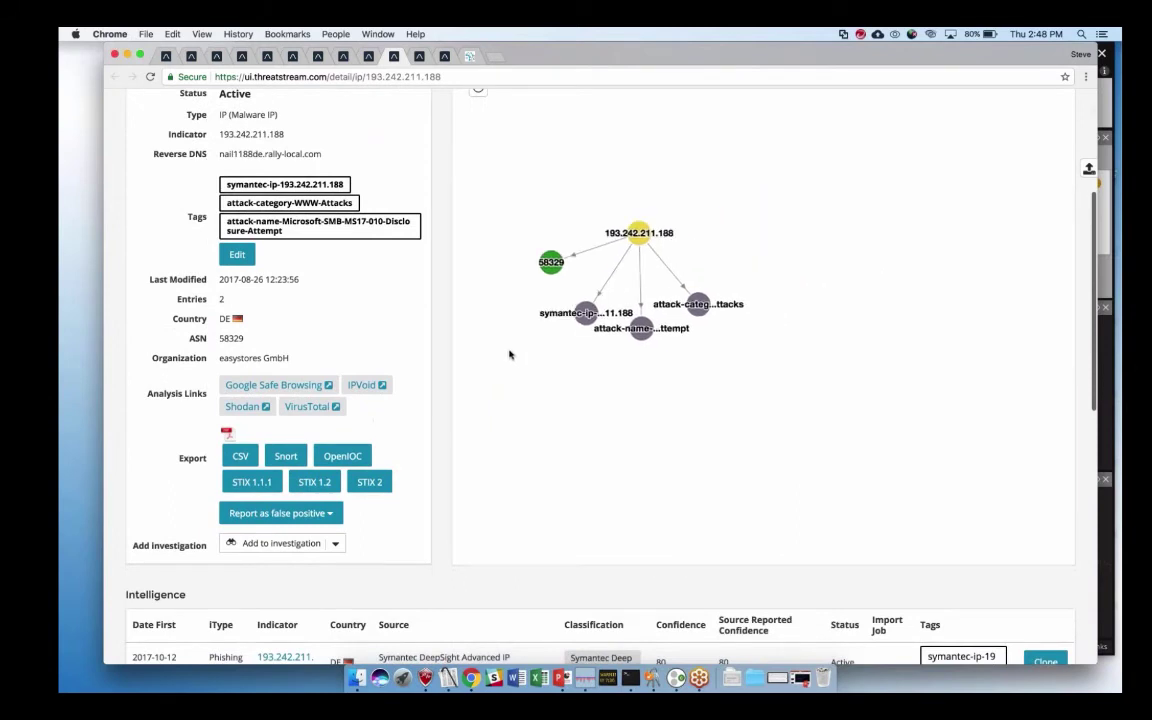
{"action": "scroll", "coordinate": [587, 216], "scroll_direction": "up", "scroll_amount": 3}
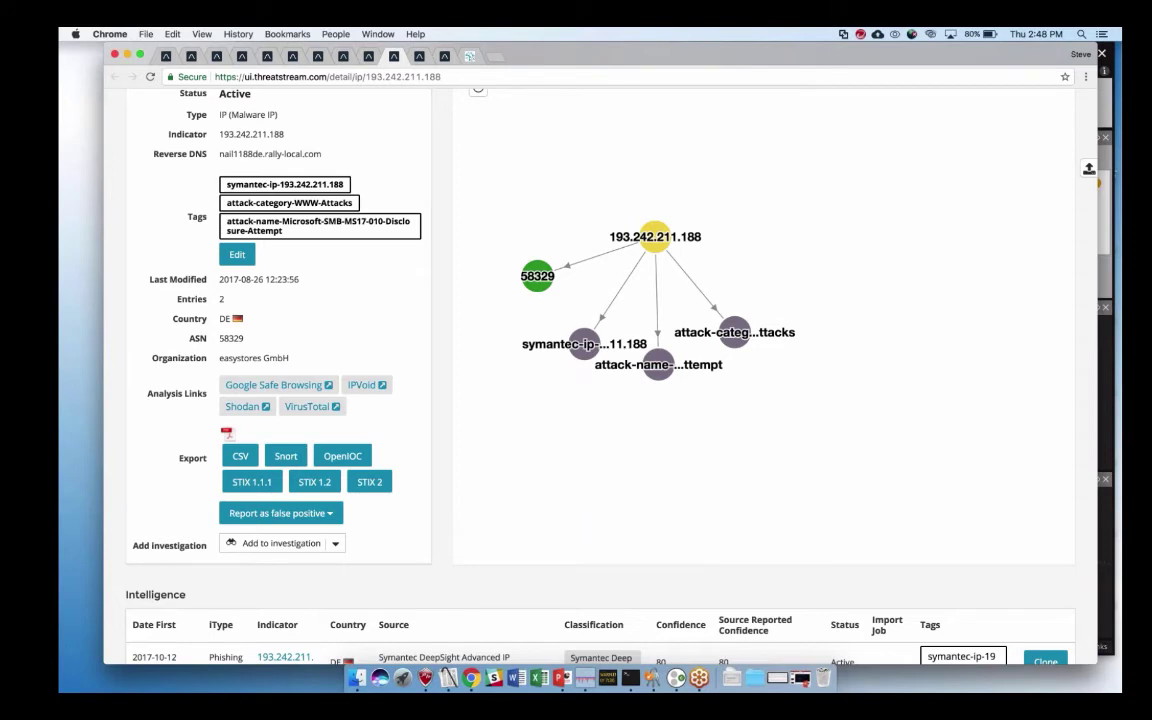
{"action": "right_click", "coordinate": [658, 240]}
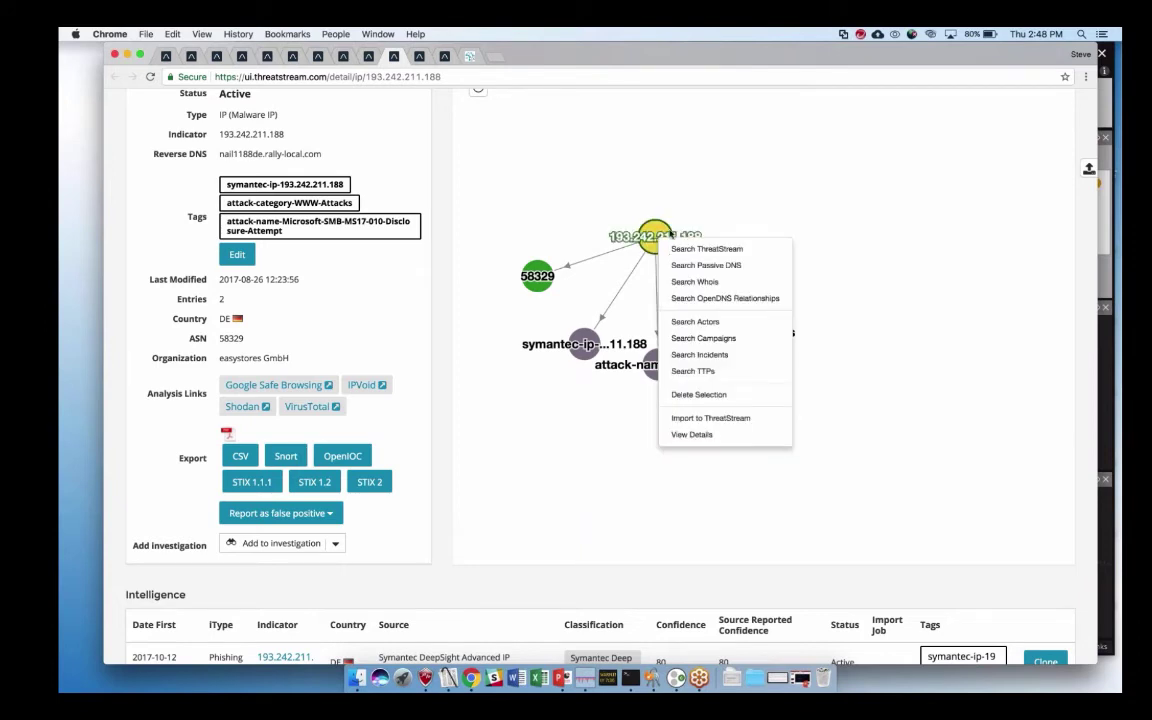
- Add the OpenDNS-related domain uae-moneyremit.top to the graph and dismiss the node menu
{"action": "left_click", "coordinate": [724, 299]}
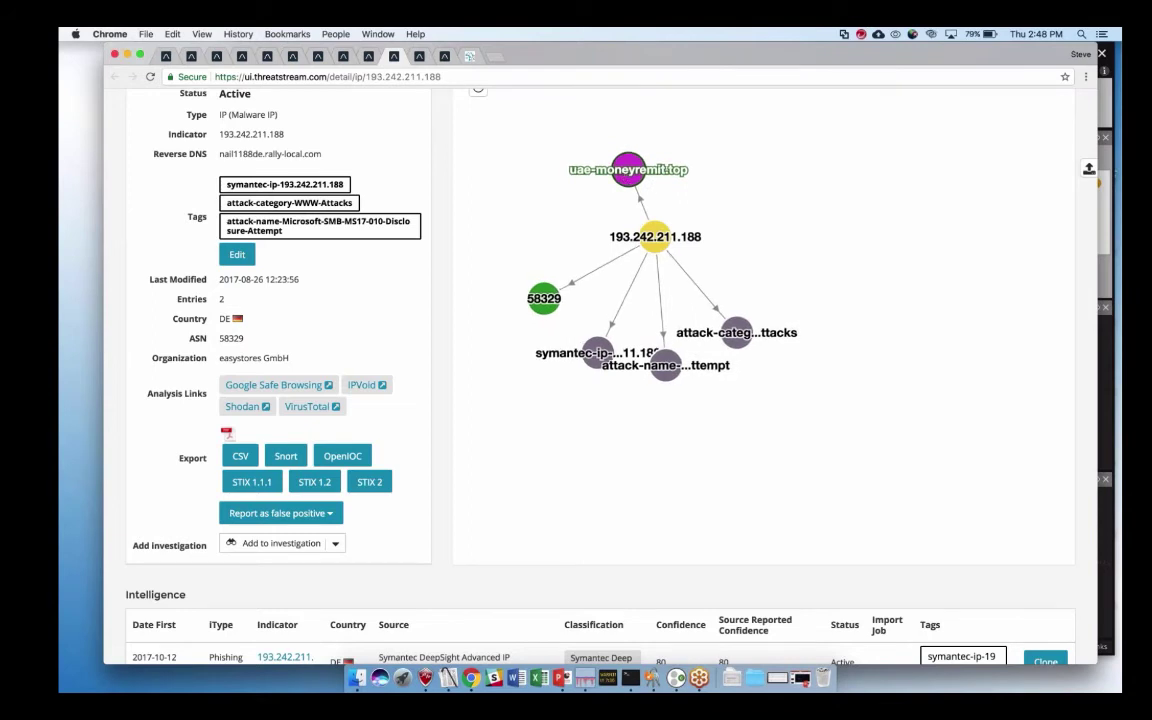
{"action": "right_click", "coordinate": [655, 240]}
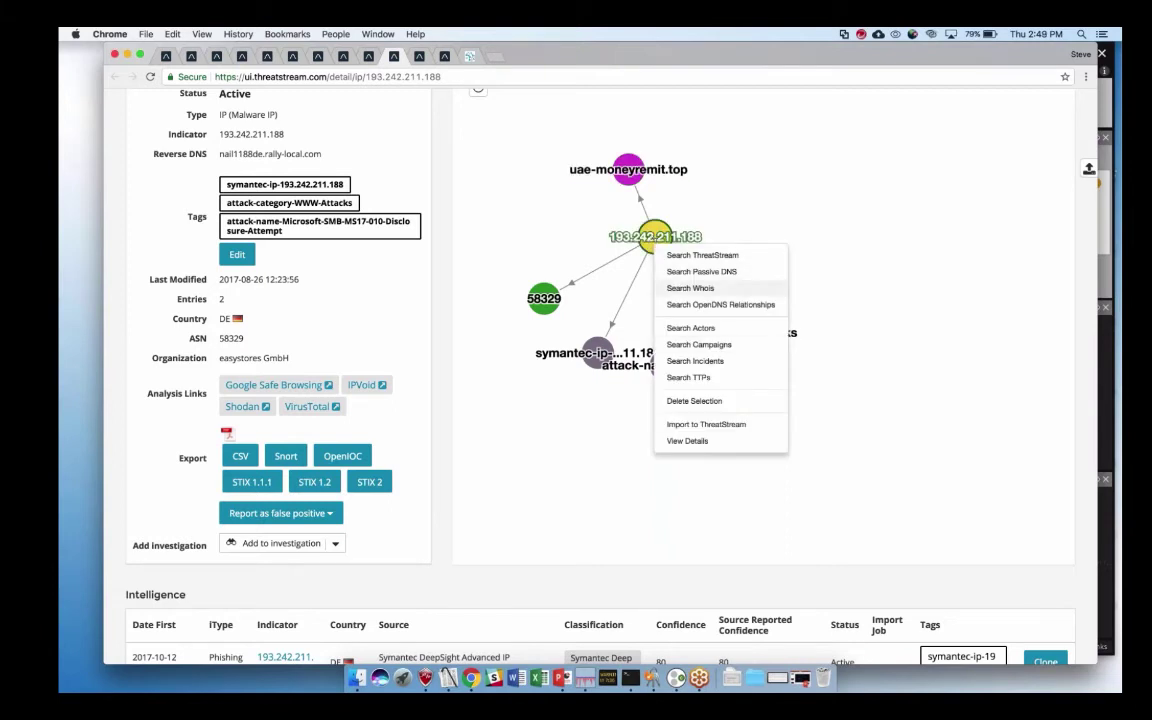
{"action": "left_click", "coordinate": [578, 406]}
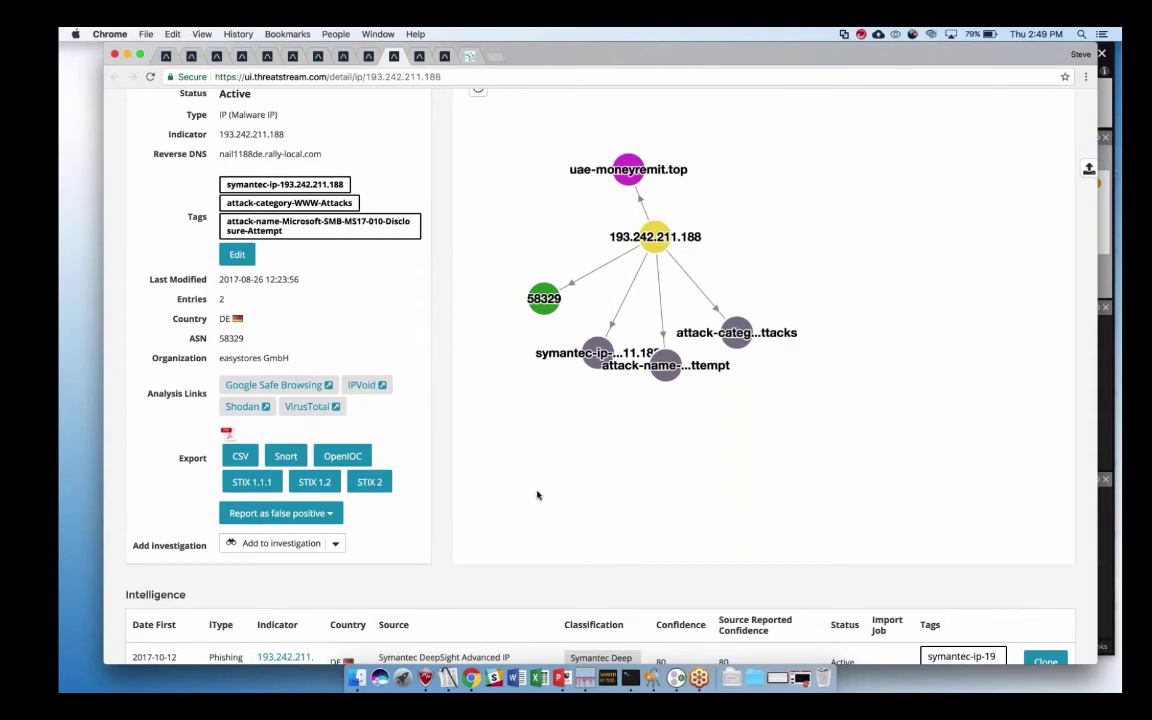
{"action": "scroll", "coordinate": [443, 556], "scroll_direction": "down", "scroll_amount": 1}
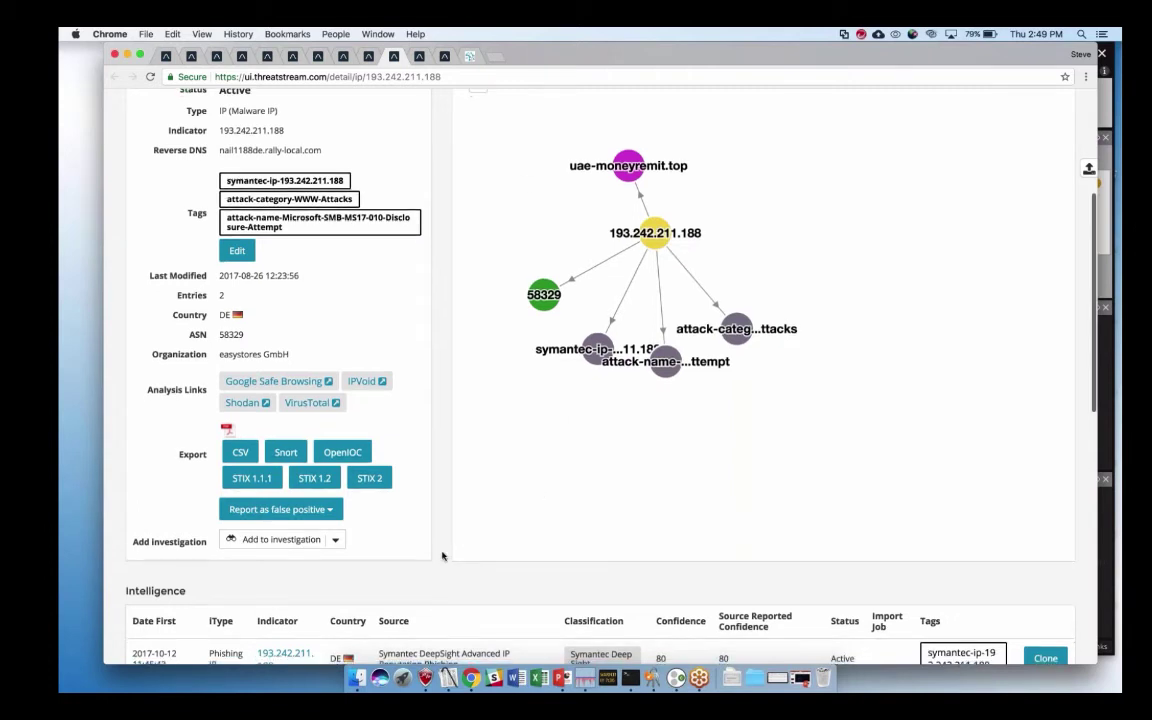
- Show the Passive DNS enrichment records for 193.242.211.188
{"action": "scroll", "coordinate": [443, 556], "scroll_direction": "down", "scroll_amount": 5}
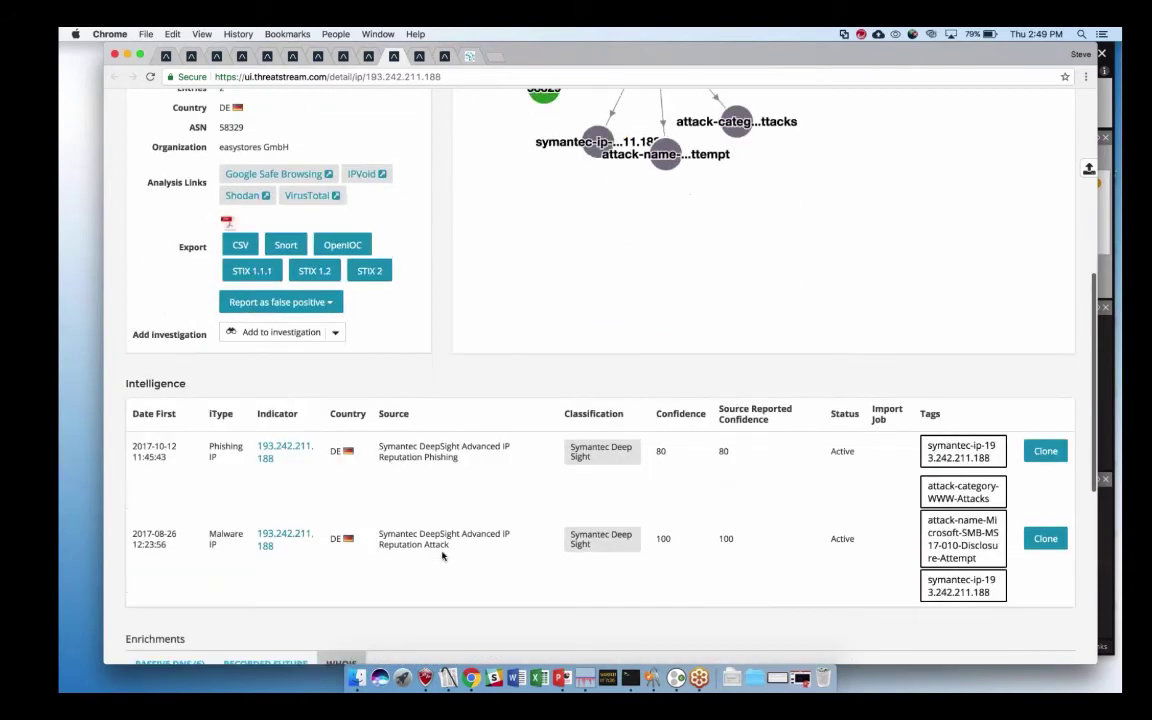
{"action": "scroll", "coordinate": [443, 556], "scroll_direction": "down", "scroll_amount": 2}
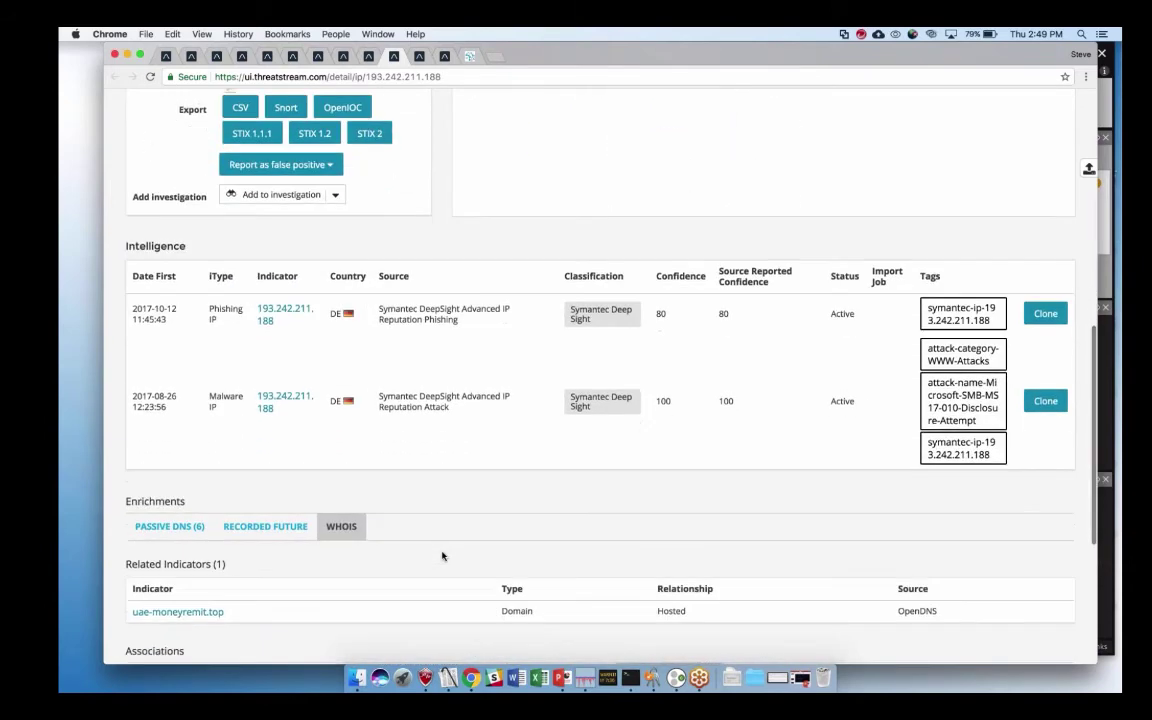
{"action": "scroll", "coordinate": [443, 556], "scroll_direction": "down", "scroll_amount": 1}
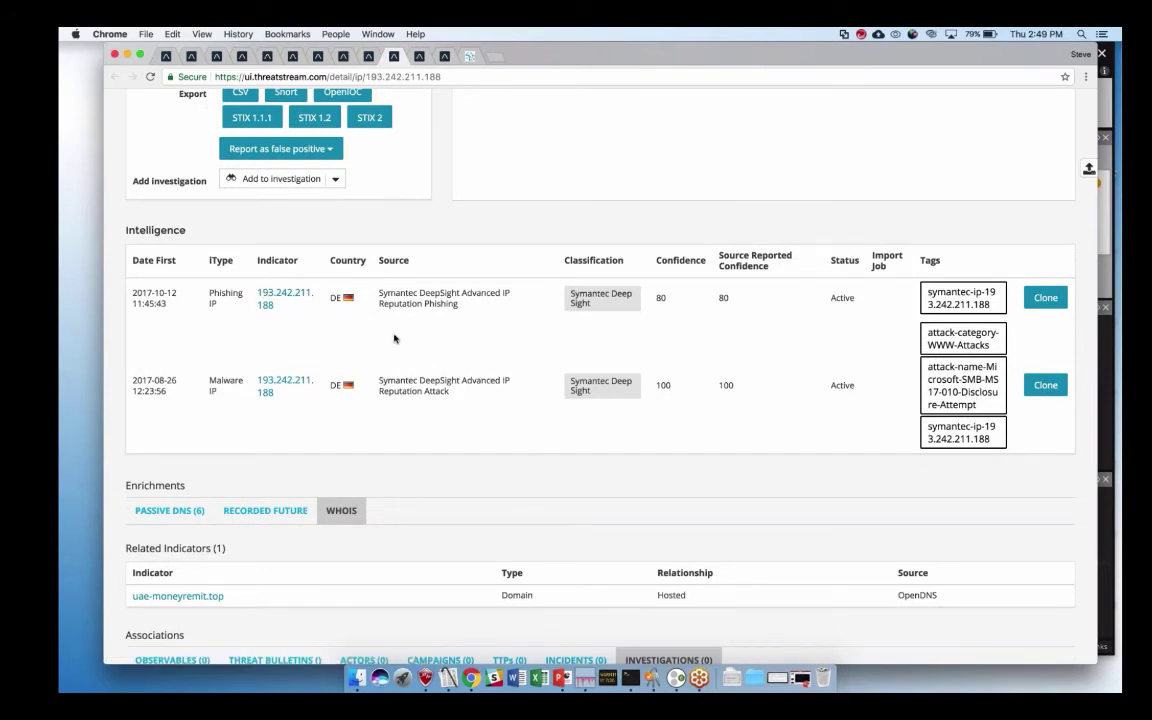
{"action": "scroll", "coordinate": [422, 265], "scroll_direction": "down", "scroll_amount": 1}
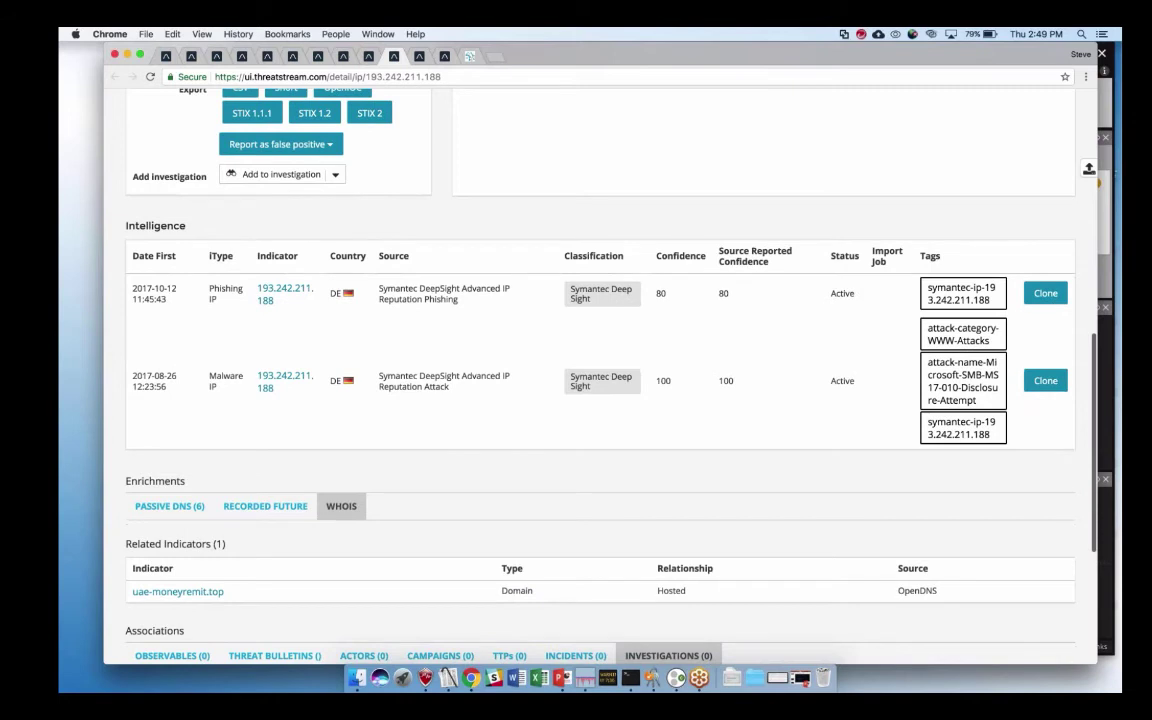
{"action": "scroll", "coordinate": [488, 298], "scroll_direction": "down", "scroll_amount": 1}
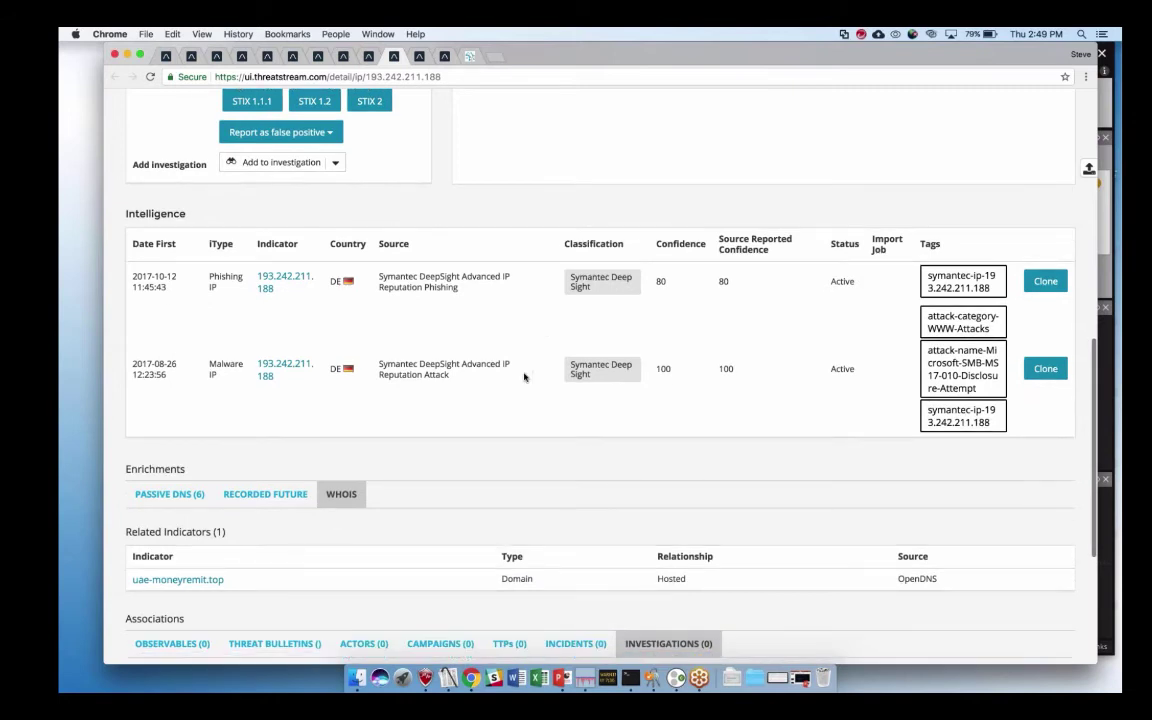
{"action": "scroll", "coordinate": [524, 377], "scroll_direction": "down", "scroll_amount": 1}
{"action": "scroll", "coordinate": [524, 377], "scroll_direction": "down", "scroll_amount": 5}
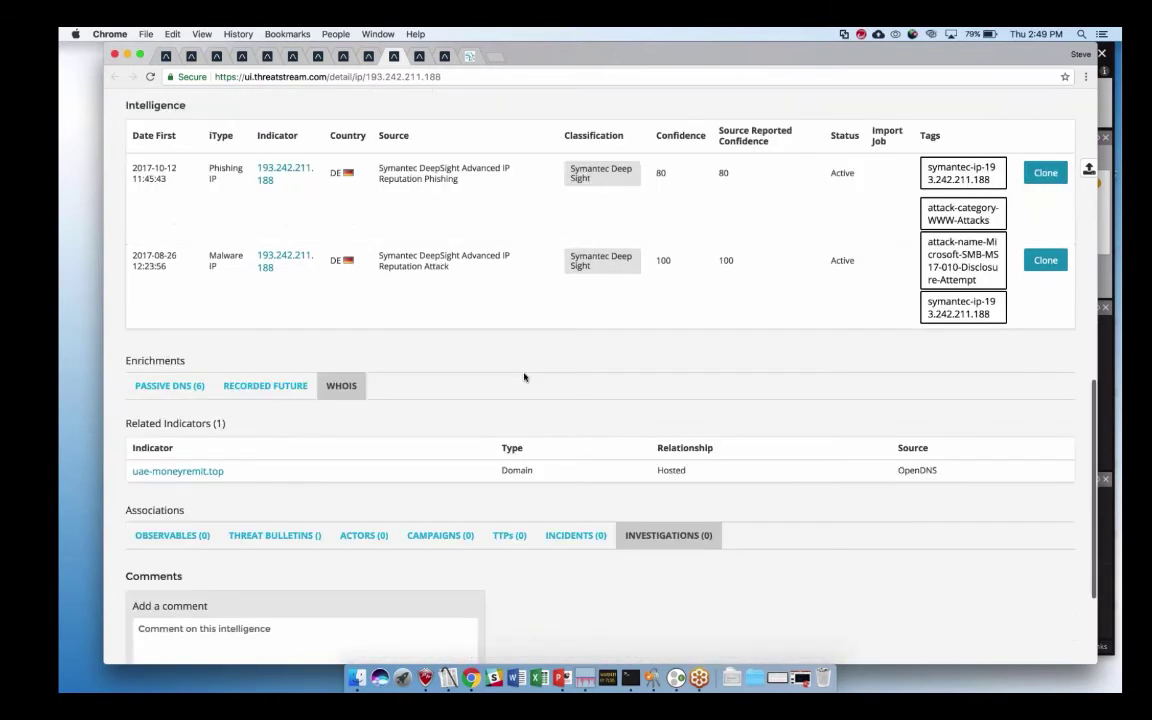
{"action": "left_click", "coordinate": [169, 386]}
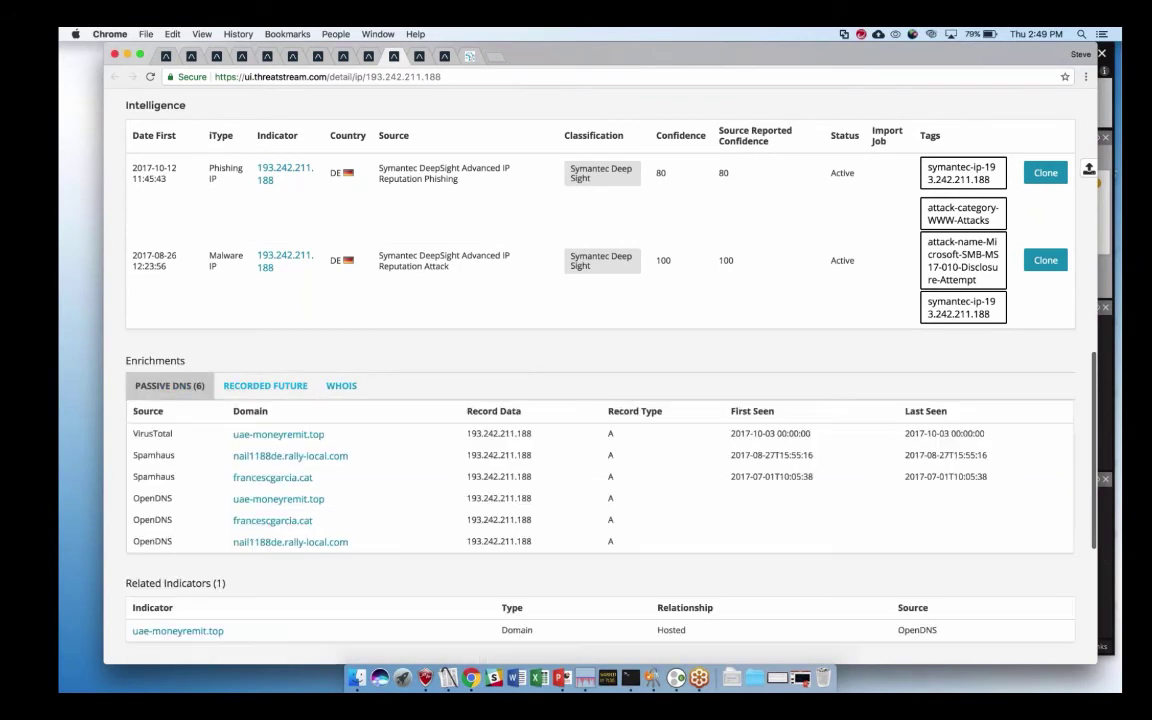
{"action": "scroll", "coordinate": [295, 476], "scroll_direction": "down", "scroll_amount": 5}
{"action": "scroll", "coordinate": [368, 408], "scroll_direction": "down", "scroll_amount": 1}
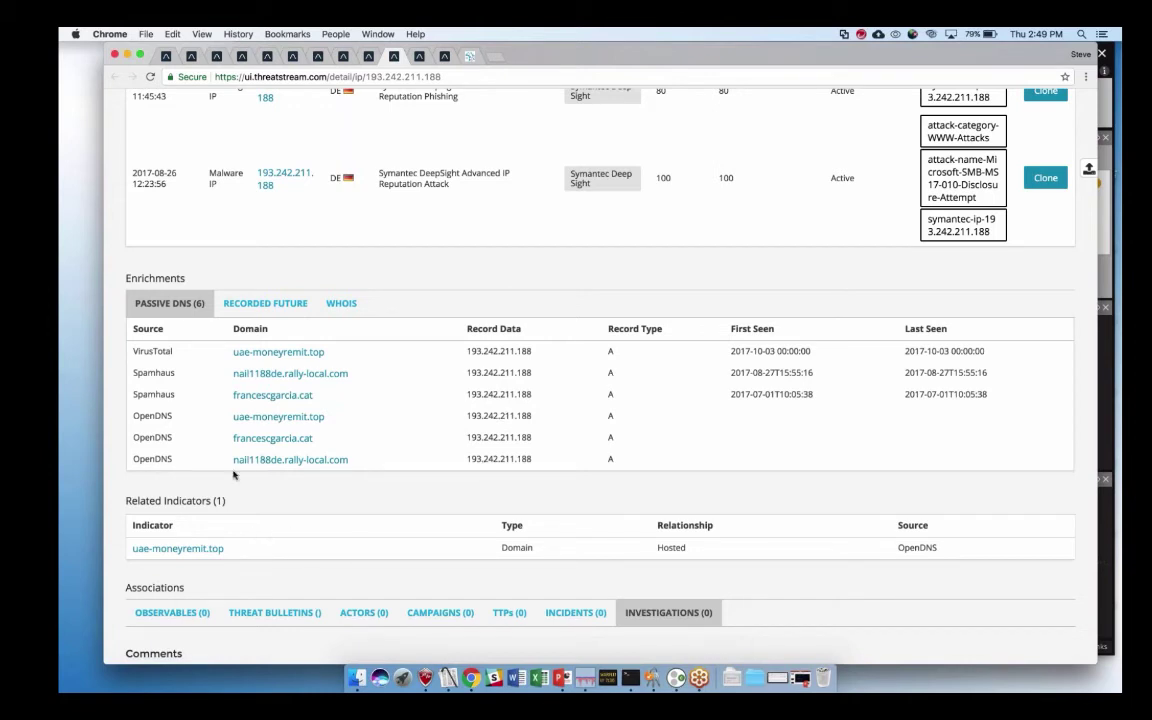
- Review the IP's WHOIS registration data, then return to the six passive DNS A records
{"action": "left_click", "coordinate": [352, 305]}
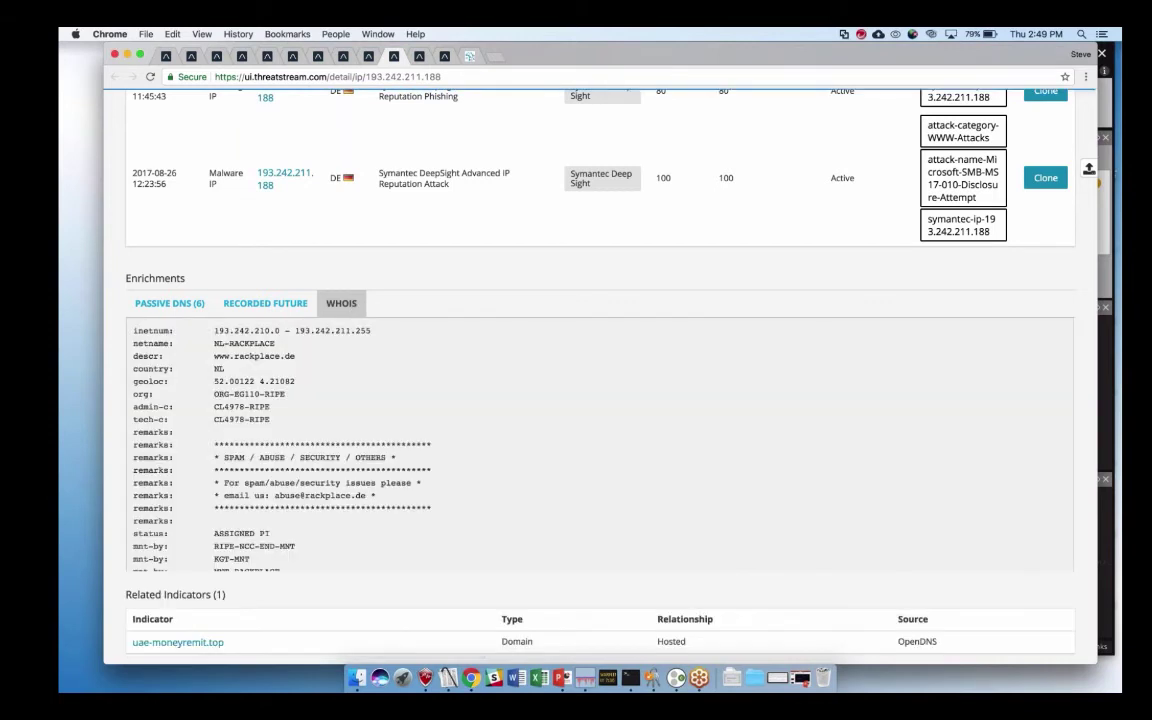
{"action": "scroll", "coordinate": [600, 445], "scroll_direction": "down", "scroll_amount": 3}
{"action": "scroll", "coordinate": [600, 445], "scroll_direction": "up", "scroll_amount": 5}
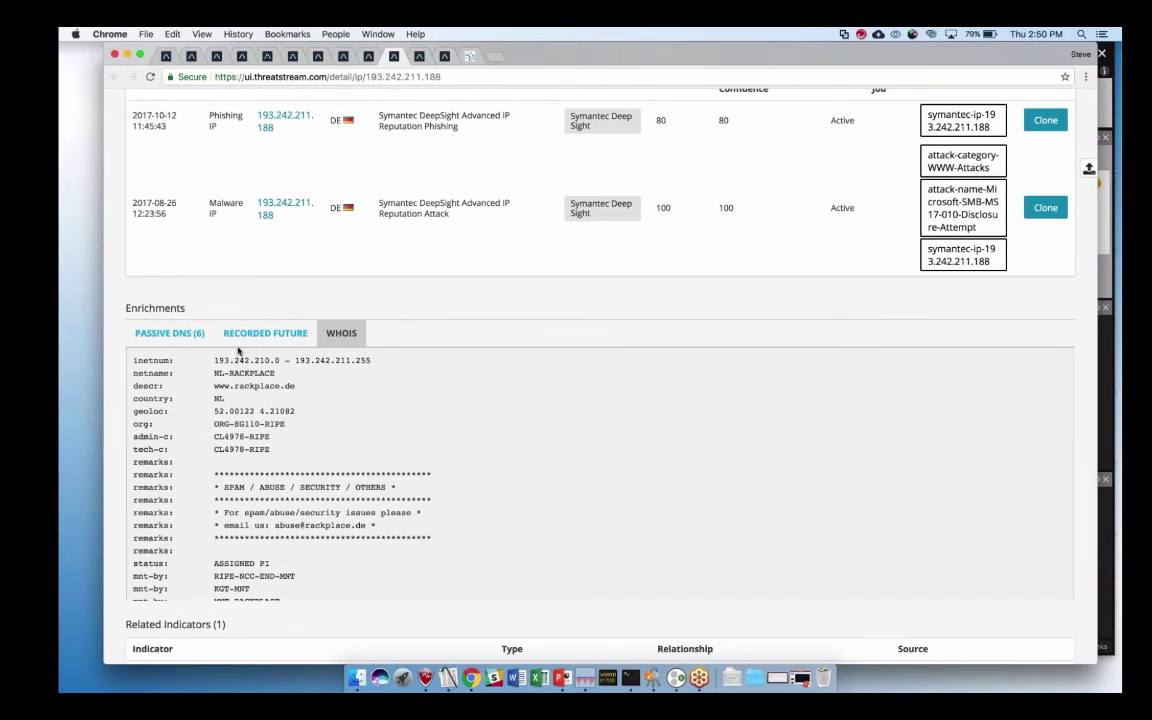
{"action": "scroll", "coordinate": [238, 355], "scroll_direction": "down", "scroll_amount": 2}
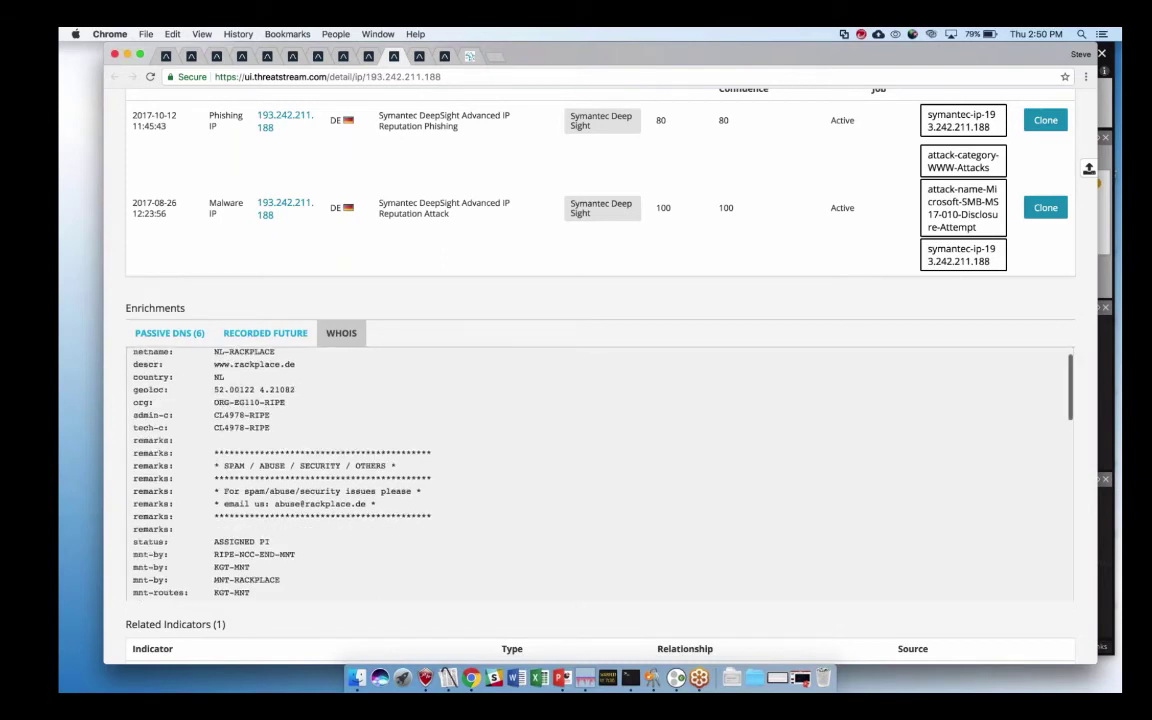
{"action": "scroll", "coordinate": [238, 420], "scroll_direction": "down", "scroll_amount": 3}
{"action": "left_click", "coordinate": [169, 332]}
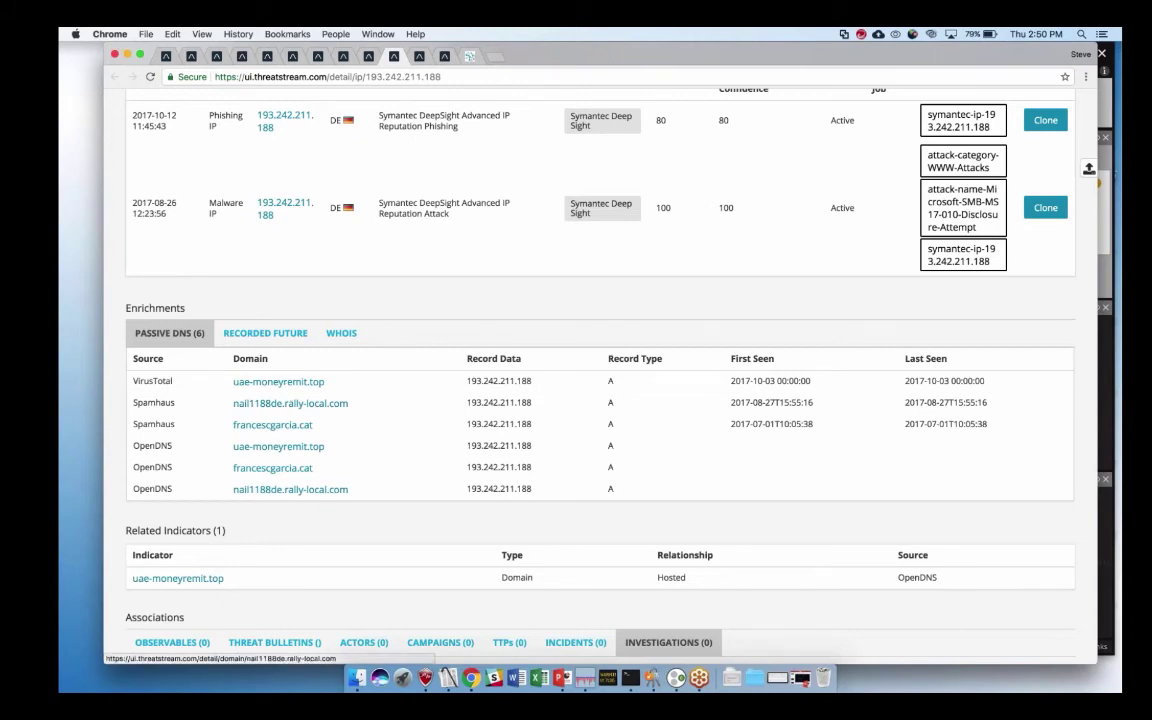
- Review the uae-moneyremit.top insights, including the note about two highly detected samples
{"action": "left_click", "coordinate": [419, 56]}
{"action": "scroll", "coordinate": [445, 334], "scroll_direction": "down", "scroll_amount": 3}
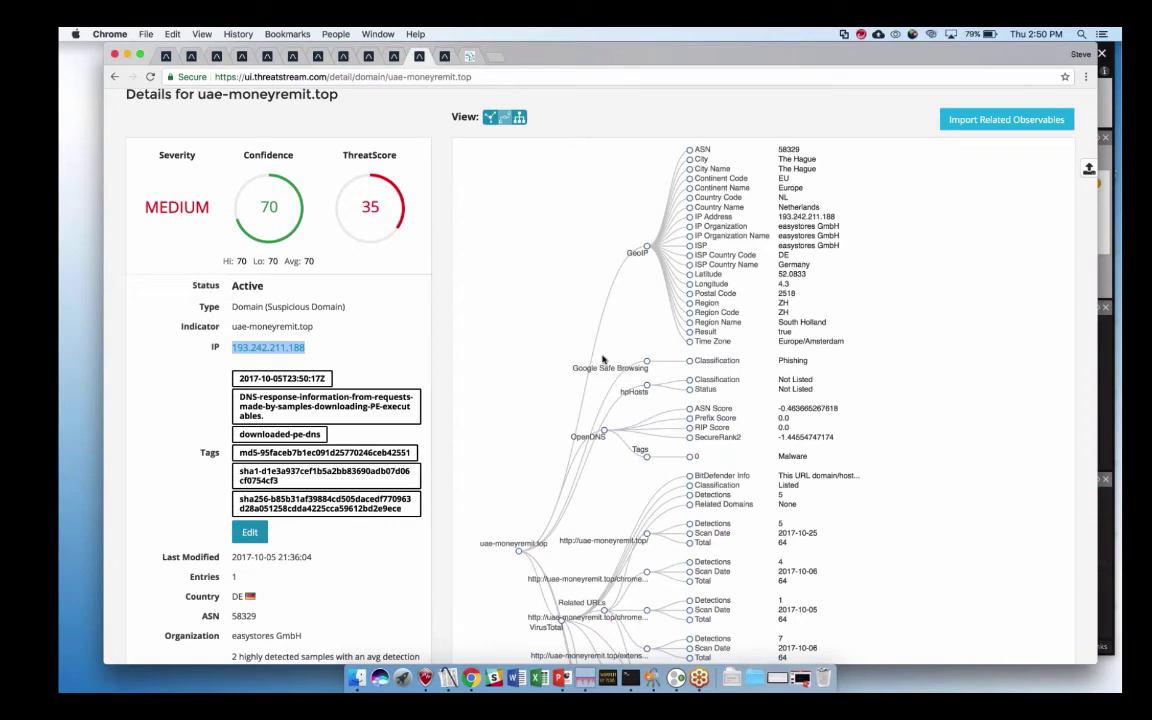
{"action": "scroll", "coordinate": [603, 358], "scroll_direction": "down", "scroll_amount": 5}
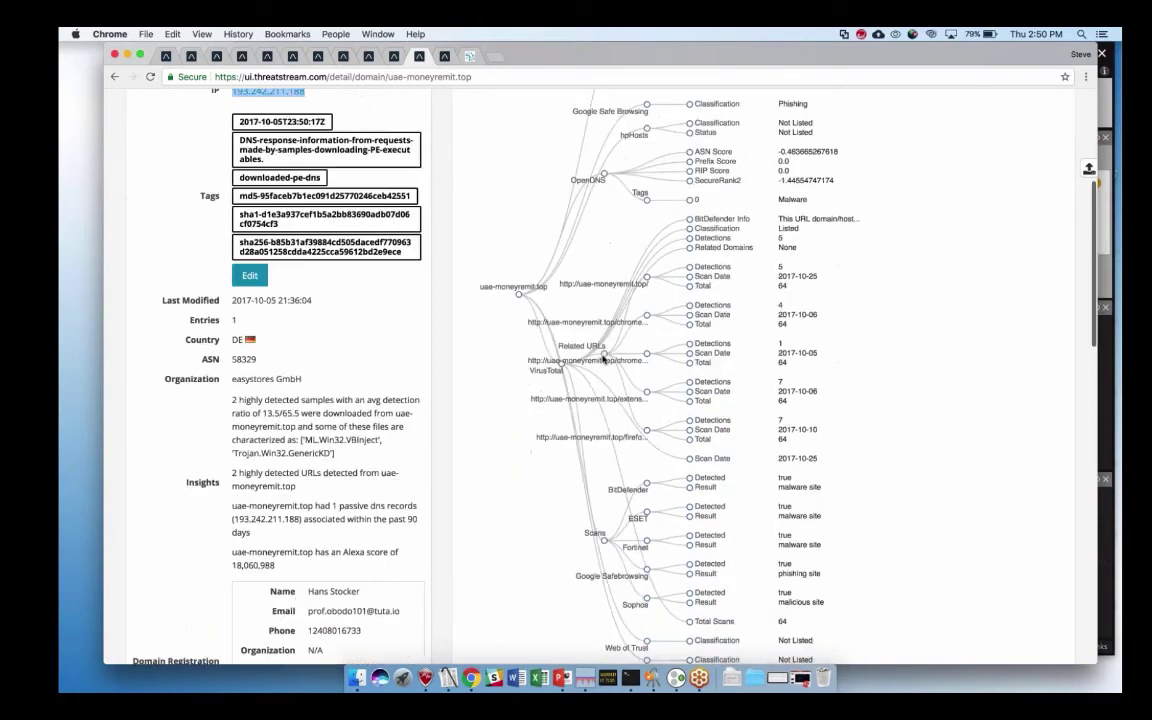
{"action": "mouse_move", "coordinate": [232, 399]}
{"action": "left_mouse_down"}
{"action": "mouse_move", "coordinate": [340, 428]}
{"action": "mouse_move", "coordinate": [347, 462]}
{"action": "mouse_move", "coordinate": [300, 413]}
{"action": "mouse_move", "coordinate": [230, 401]}
{"action": "left_mouse_up"}
{"action": "left_click", "coordinate": [208, 364]}
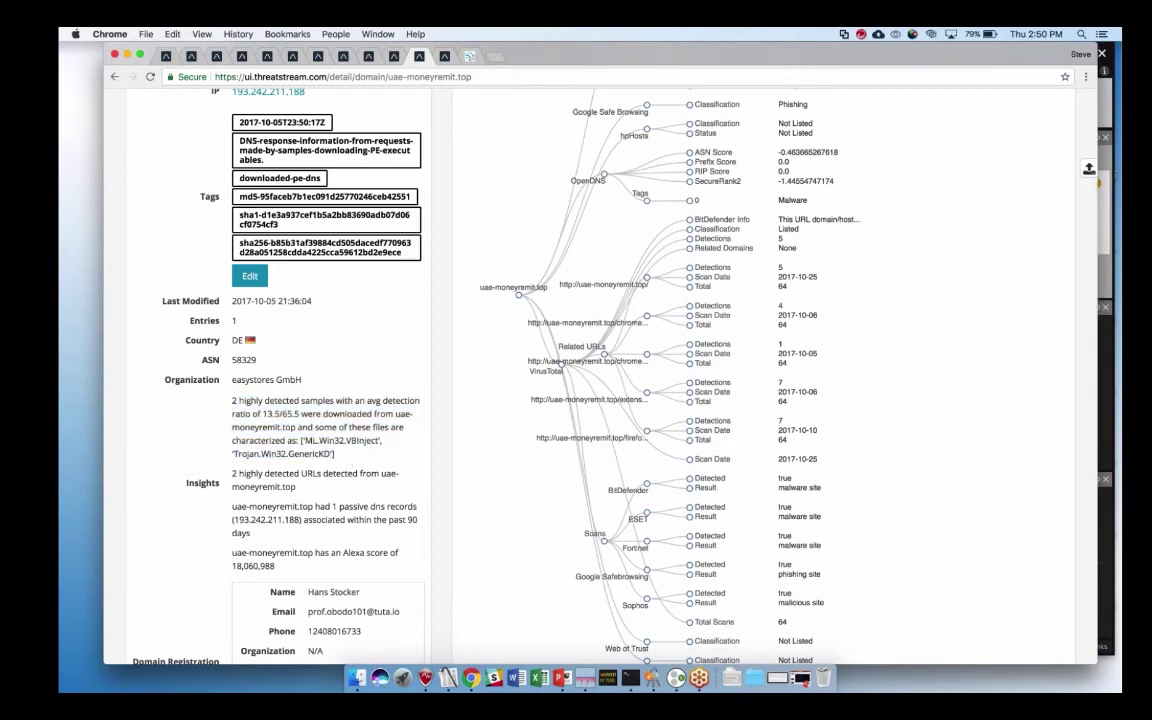
- Scroll to the intelligence records and select the ThreatGRID source
{"action": "scroll", "coordinate": [295, 350], "scroll_direction": "down", "scroll_amount": 5}
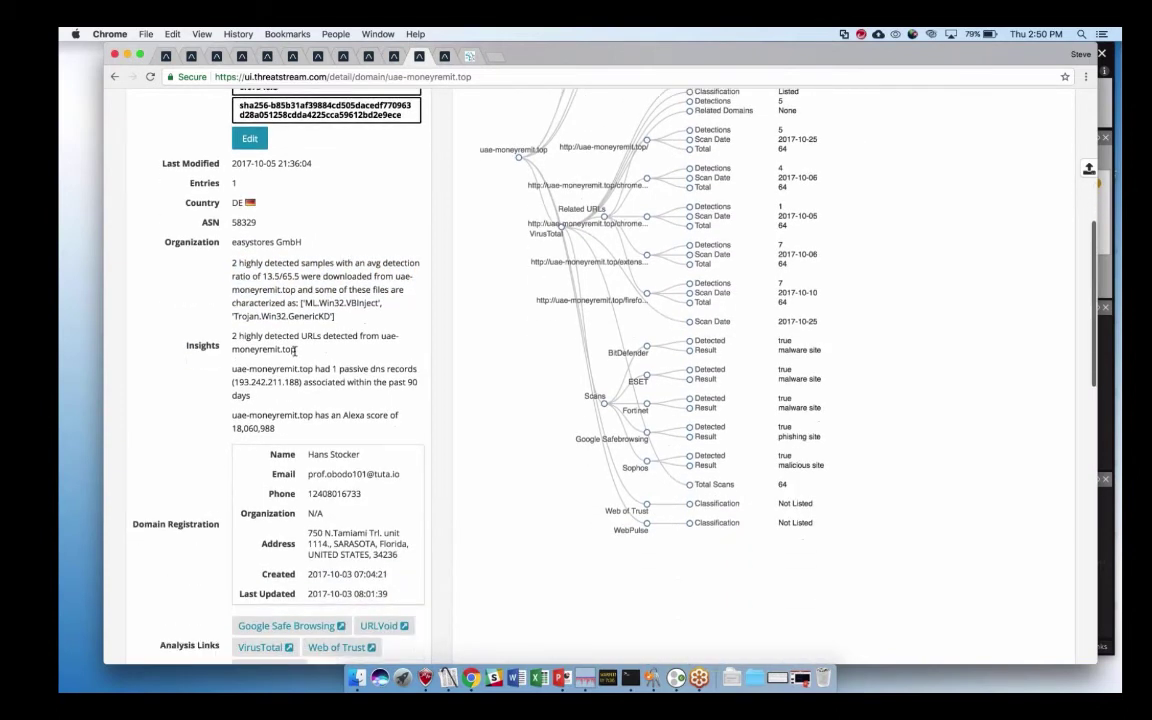
{"action": "scroll", "coordinate": [295, 350], "scroll_direction": "down", "scroll_amount": 4}
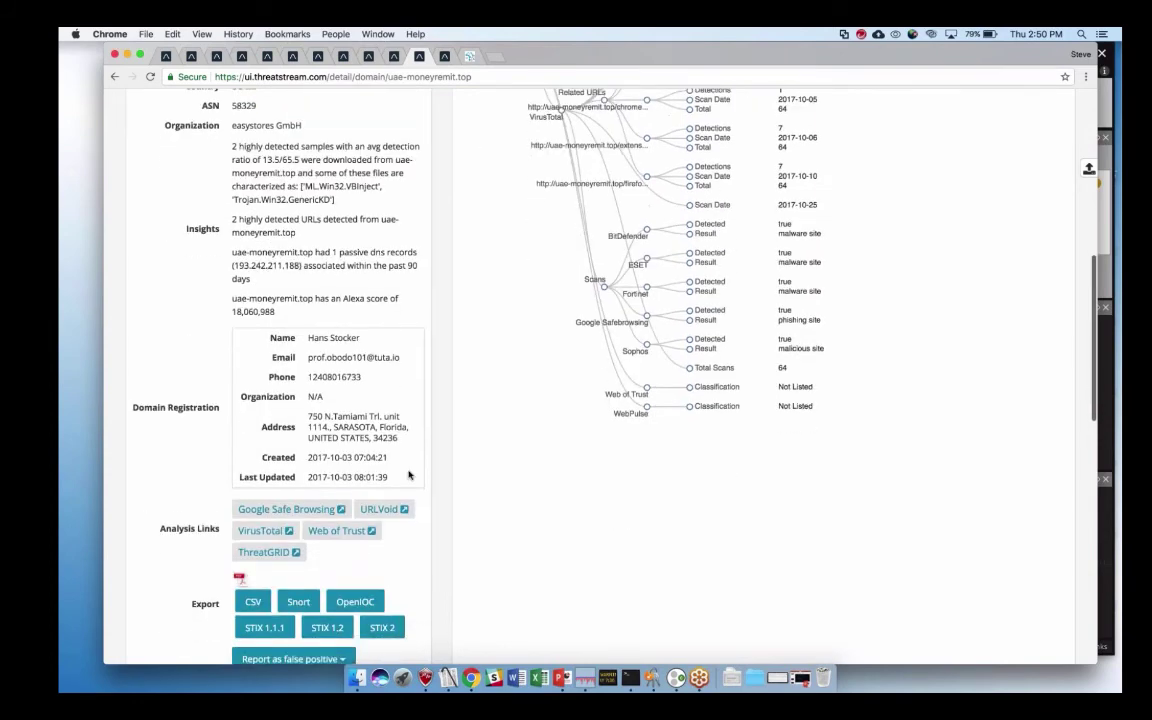
{"action": "scroll", "coordinate": [409, 476], "scroll_direction": "down", "scroll_amount": 12}
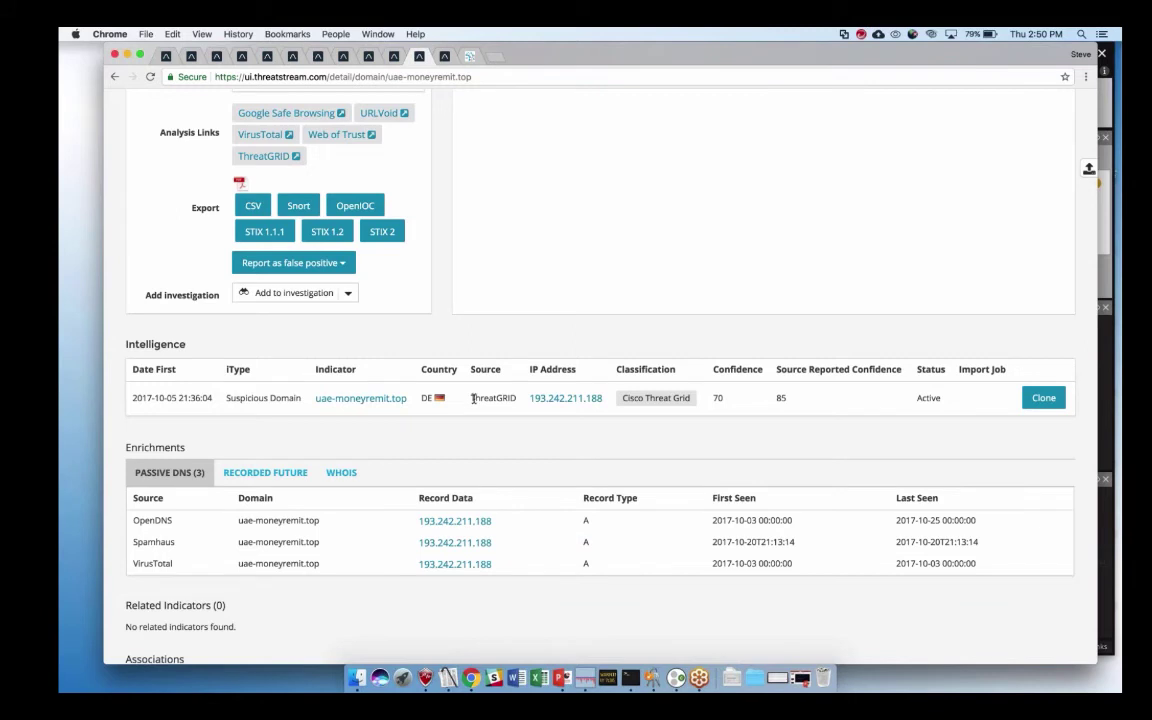
{"action": "left_click_drag", "start_coordinate": [473, 398], "coordinate": [498, 401]}
{"action": "double_click", "coordinate": [498, 401]}
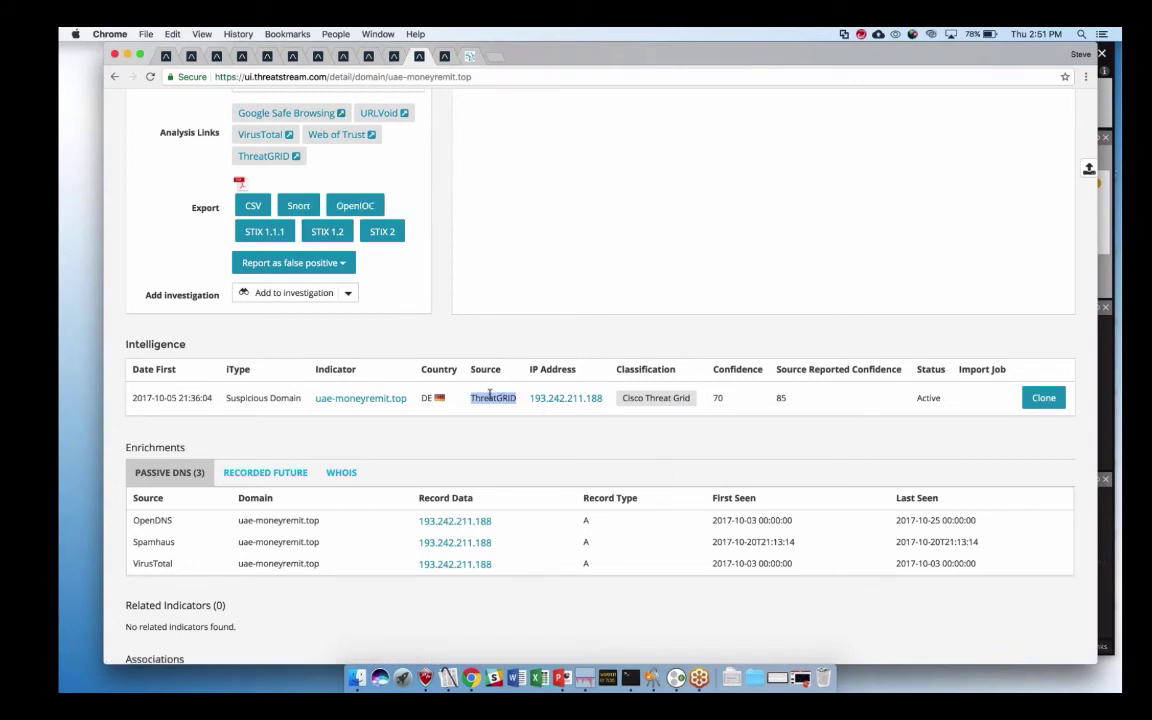
- Maximize Chrome and show the Threat Grid sample search for uae-moneyremit.top, scored 95, 90 and 100
{"action": "left_click", "coordinate": [470, 56]}
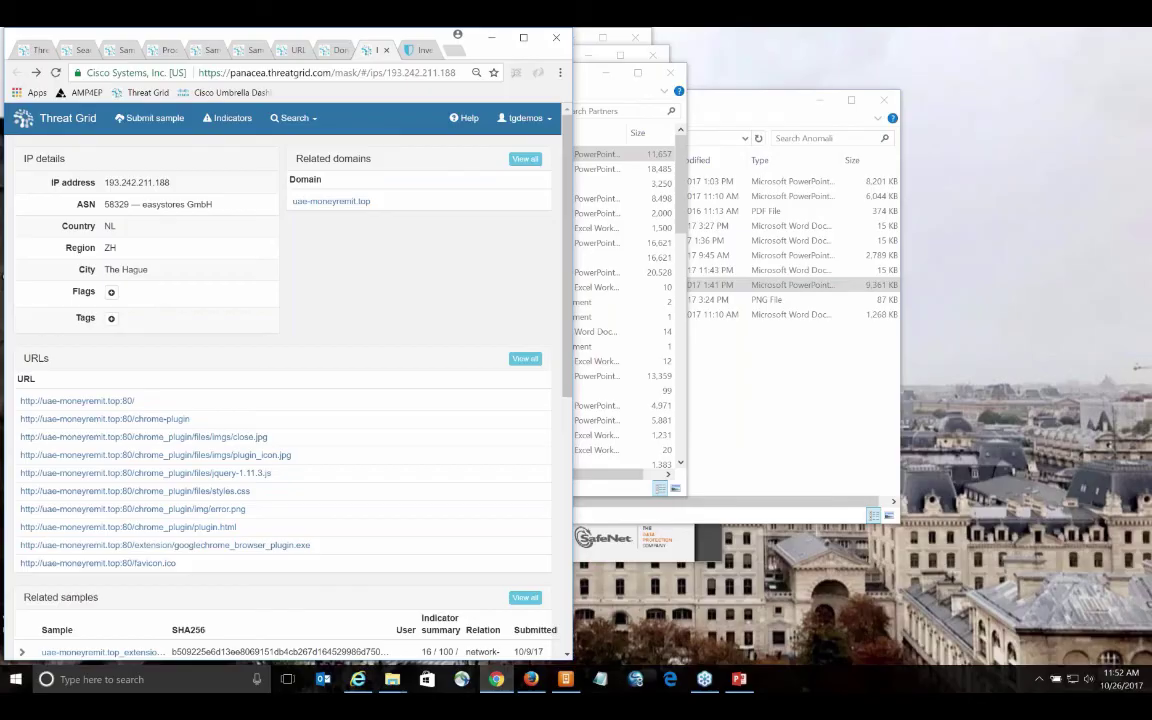
{"action": "left_click", "coordinate": [30, 50]}
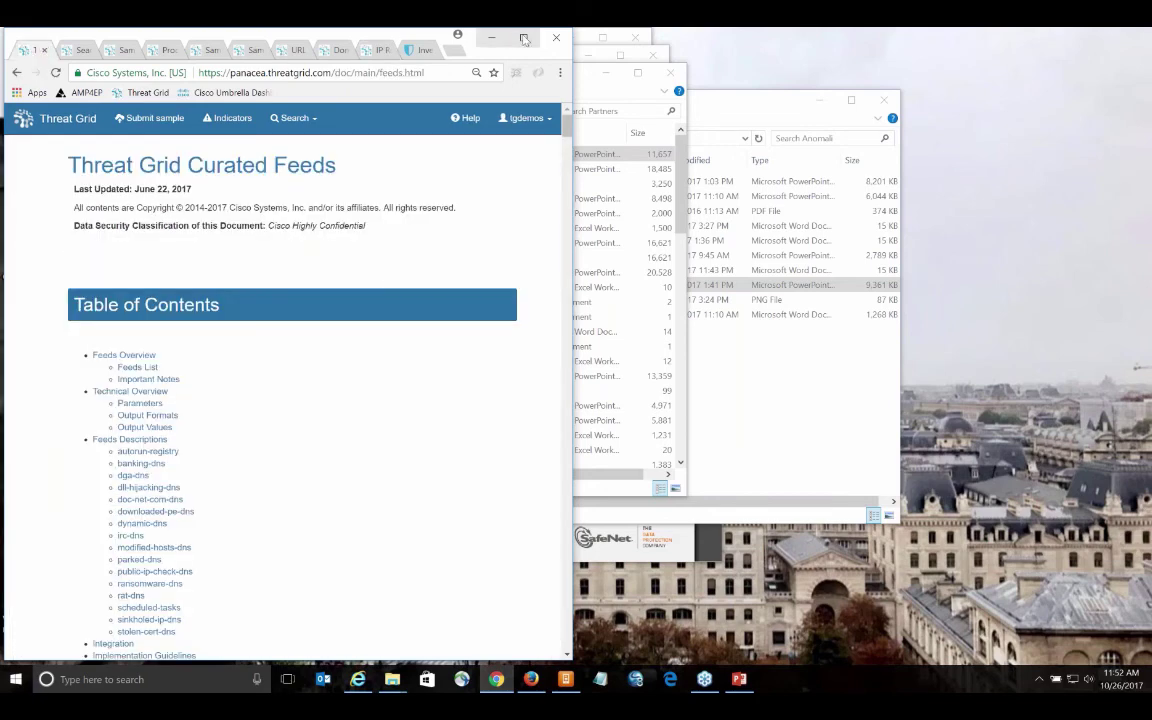
{"action": "double_click", "coordinate": [465, 38]}
{"action": "left_click", "coordinate": [117, 40]}
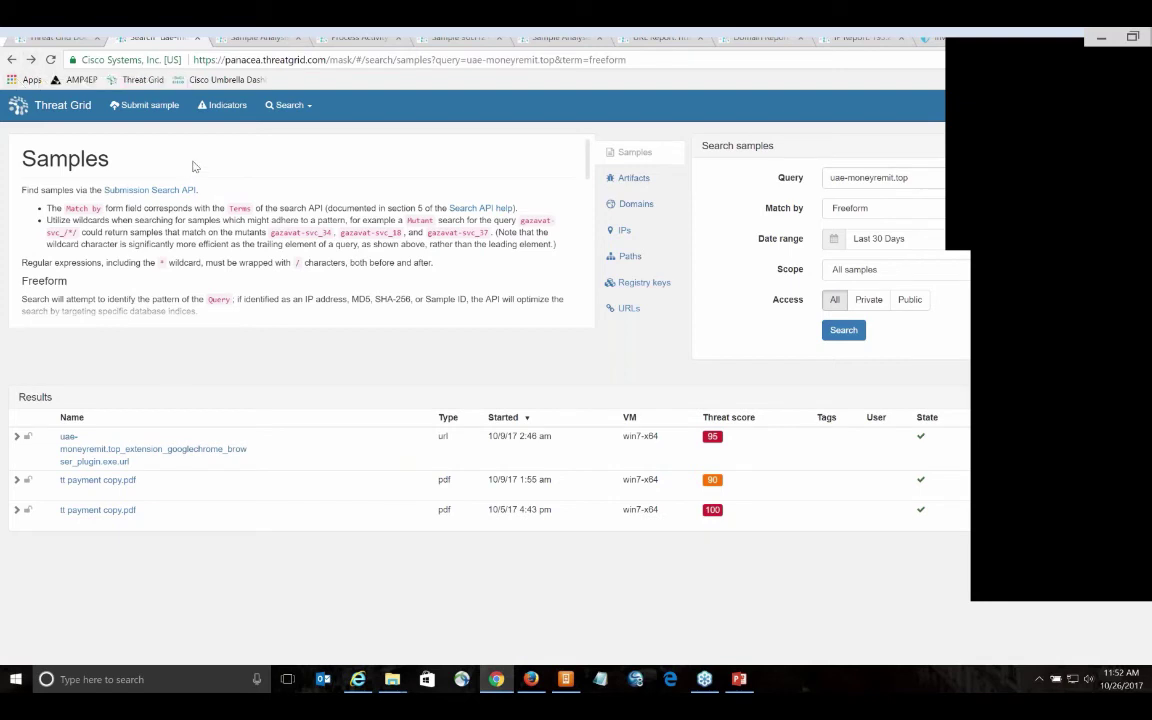
- Expand the 95-scored browser plugin URL sample and open its full analysis report
{"action": "left_click", "coordinate": [281, 464]}
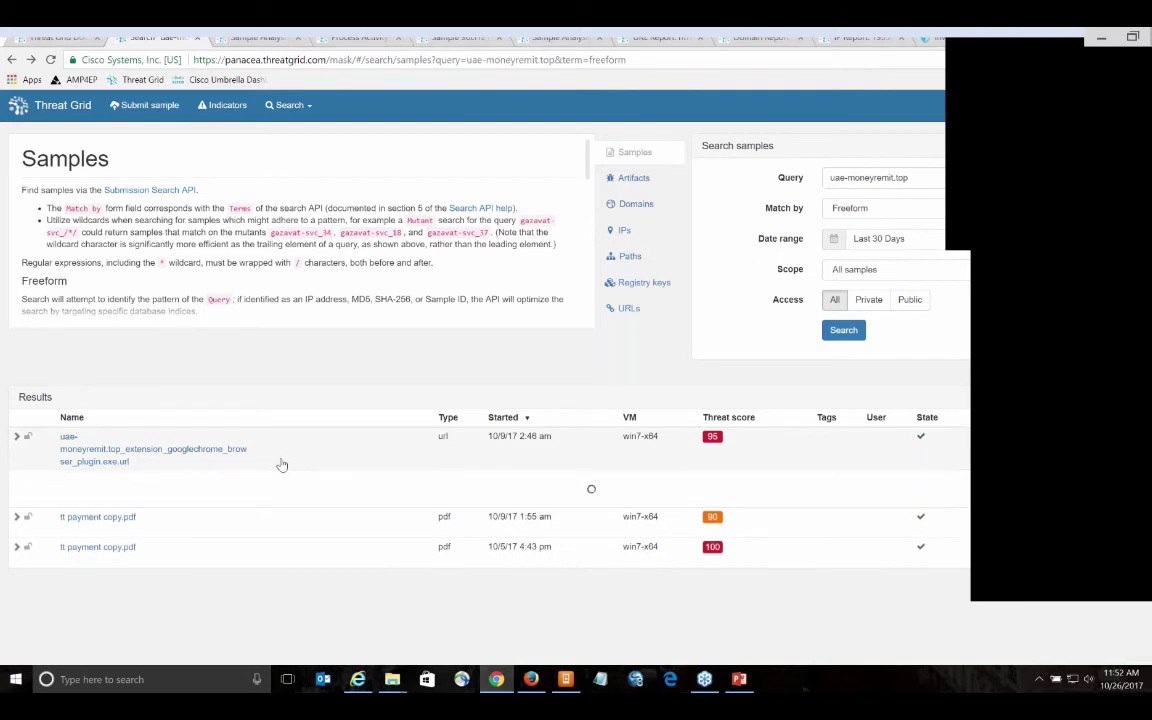
{"action": "scroll", "coordinate": [291, 461], "scroll_direction": "down", "scroll_amount": 2}
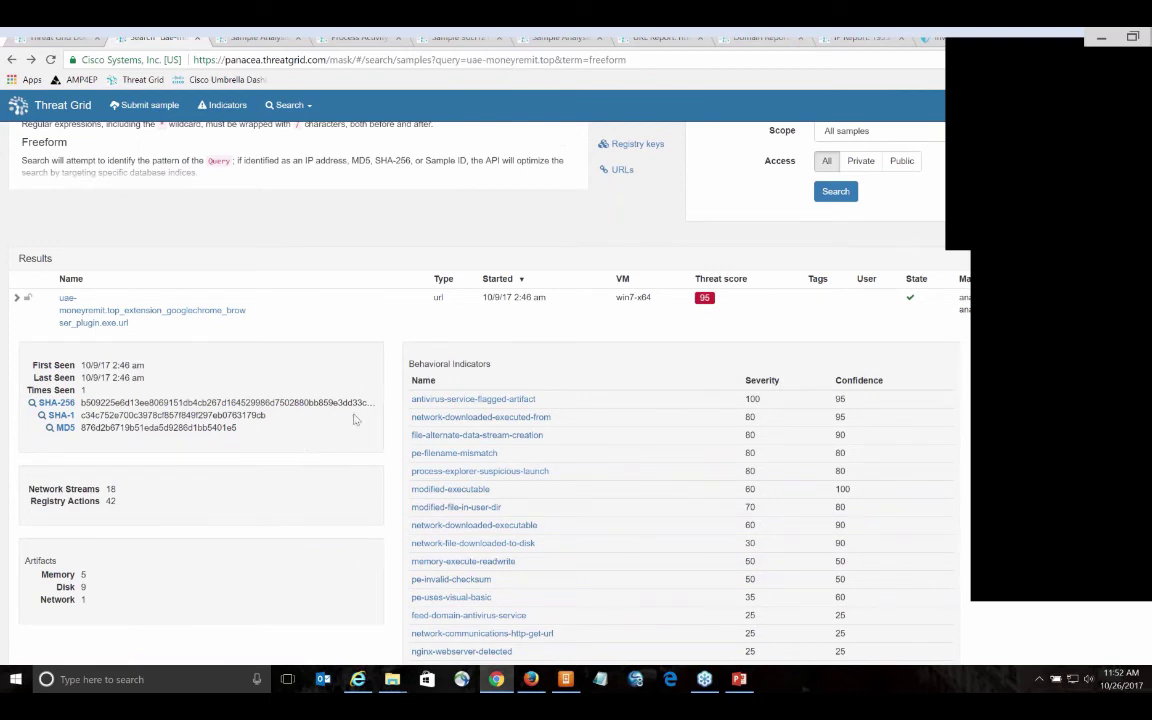
{"action": "scroll", "coordinate": [359, 367], "scroll_direction": "down", "scroll_amount": 1}
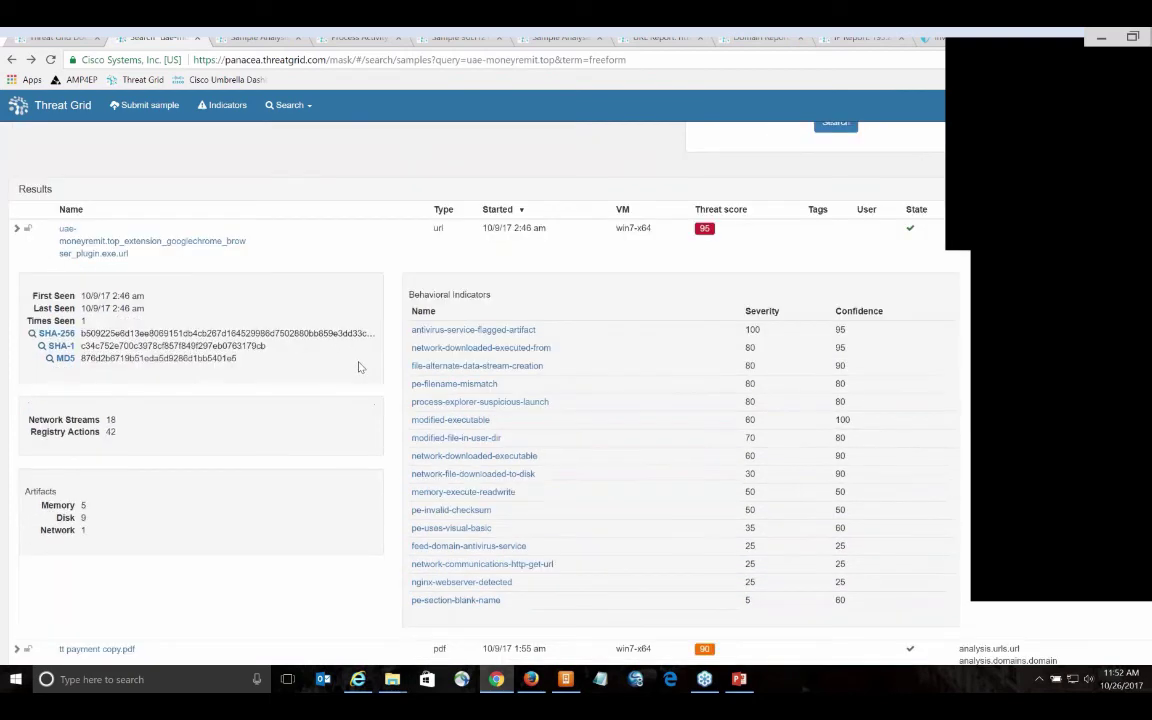
{"action": "scroll", "coordinate": [157, 317], "scroll_direction": "up", "scroll_amount": 1}
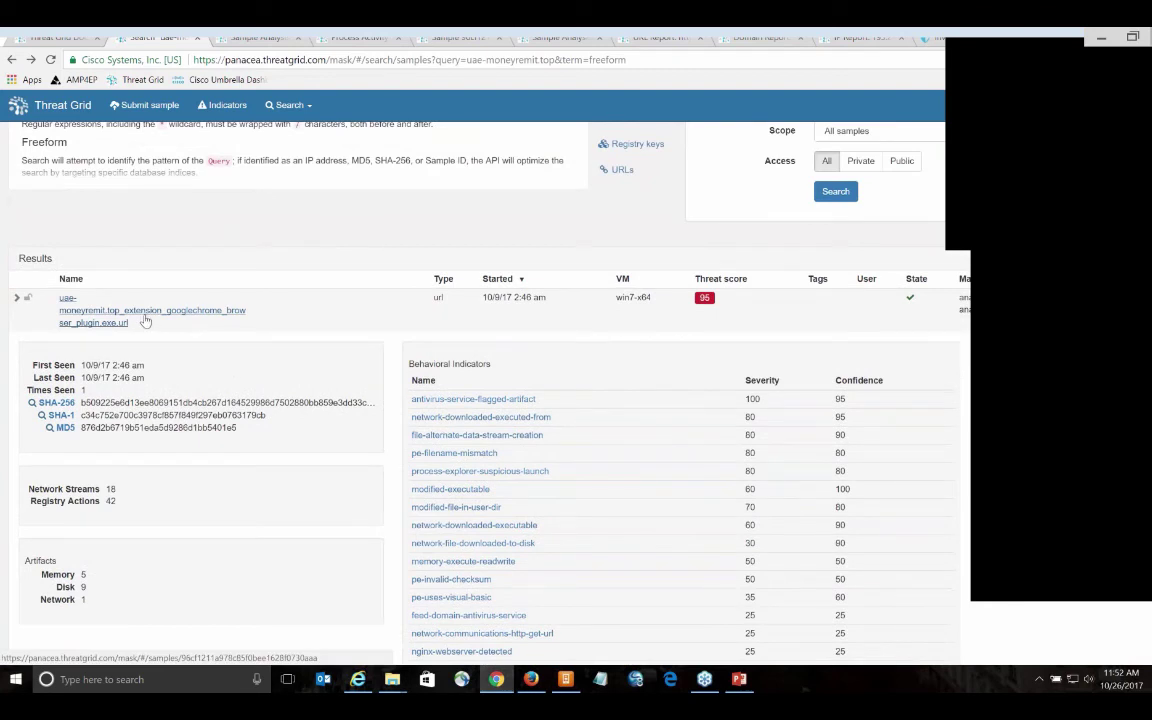
{"action": "left_click", "coordinate": [252, 38]}
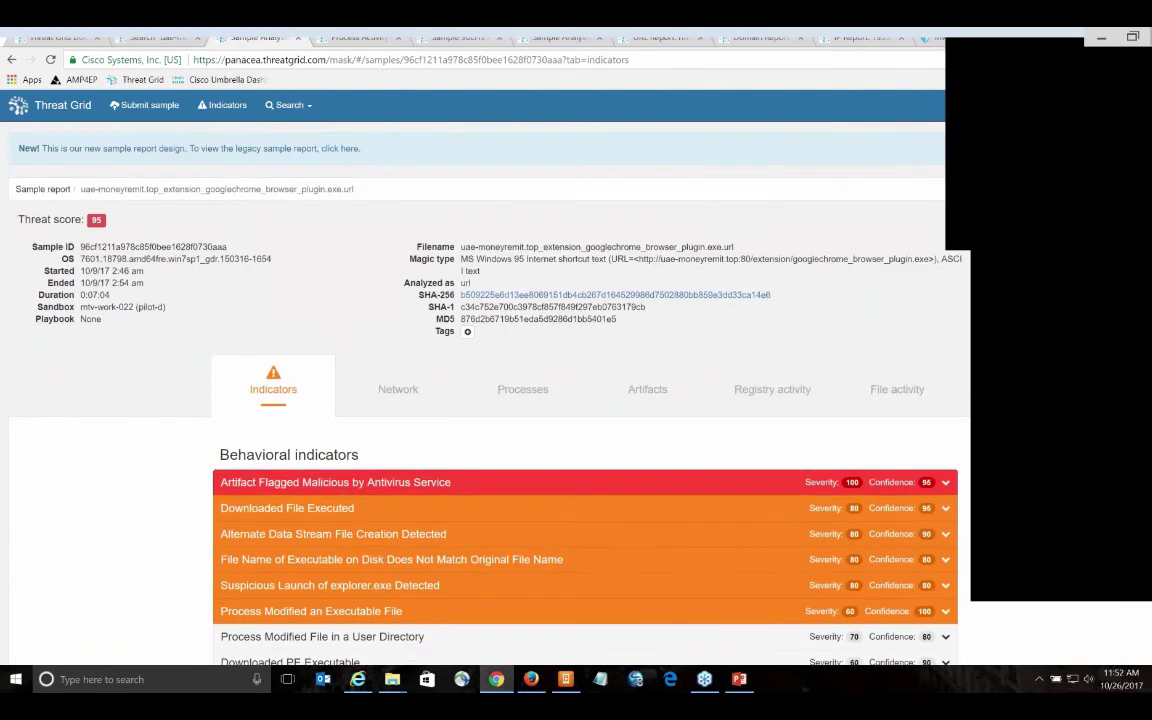
- Collapse the antivirus indicator and expand Downloaded File Executed to inspect its process names
{"action": "scroll", "coordinate": [532, 424], "scroll_direction": "down", "scroll_amount": 1}
{"action": "left_click", "coordinate": [533, 422]}
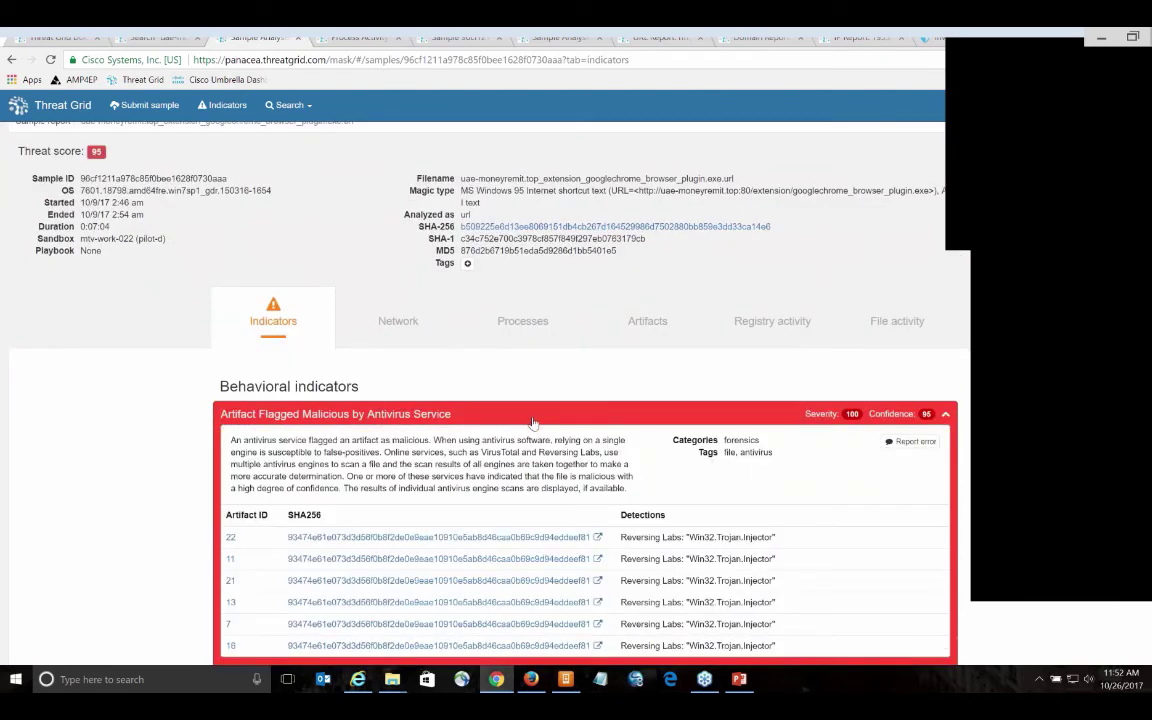
{"action": "scroll", "coordinate": [532, 420], "scroll_direction": "down", "scroll_amount": 1}
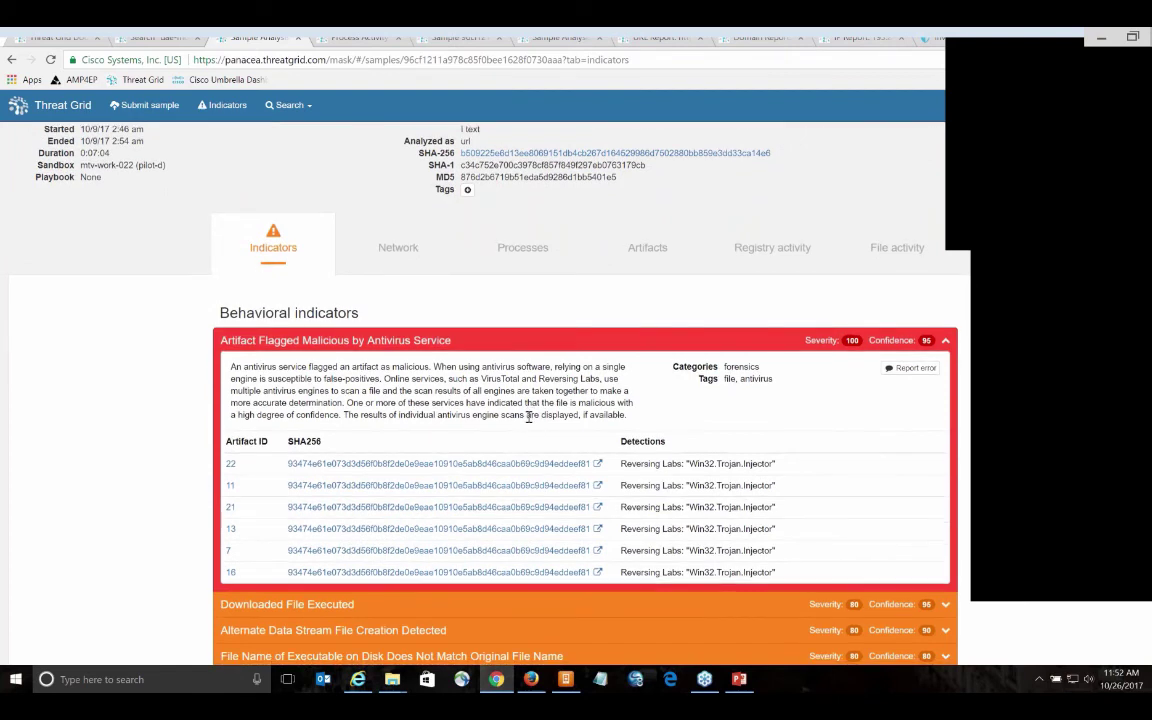
{"action": "scroll", "coordinate": [530, 415], "scroll_direction": "down", "scroll_amount": 1}
{"action": "left_click", "coordinate": [514, 279]}
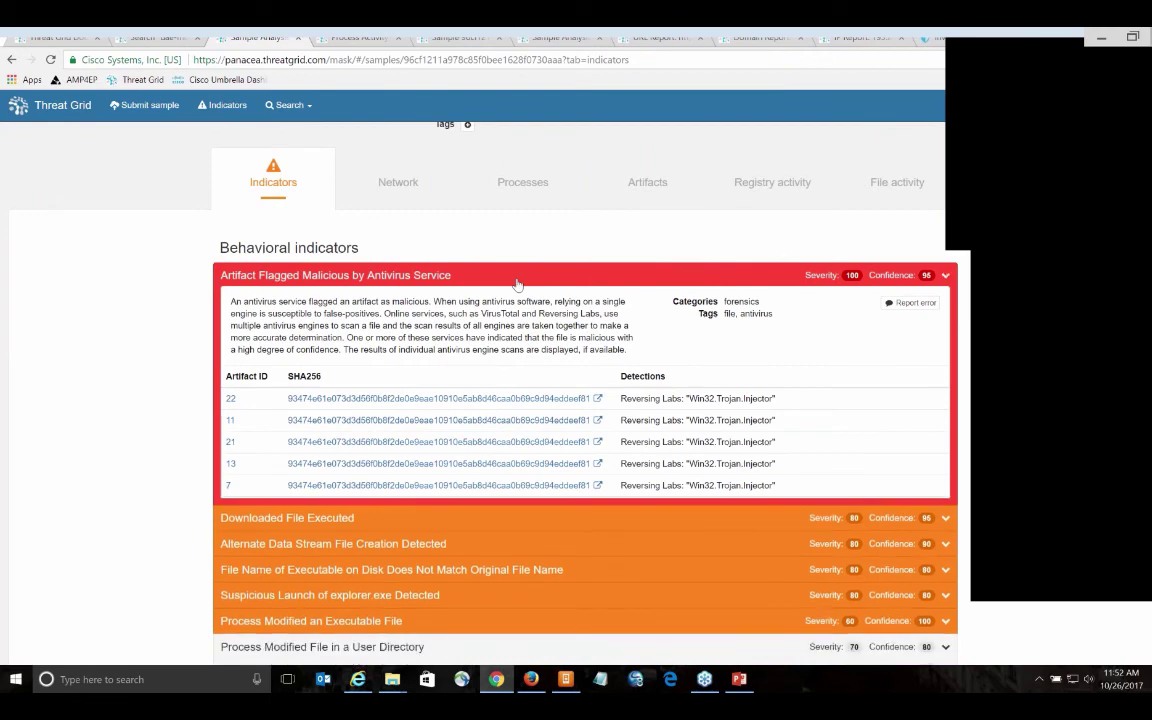
{"action": "left_click", "coordinate": [536, 302]}
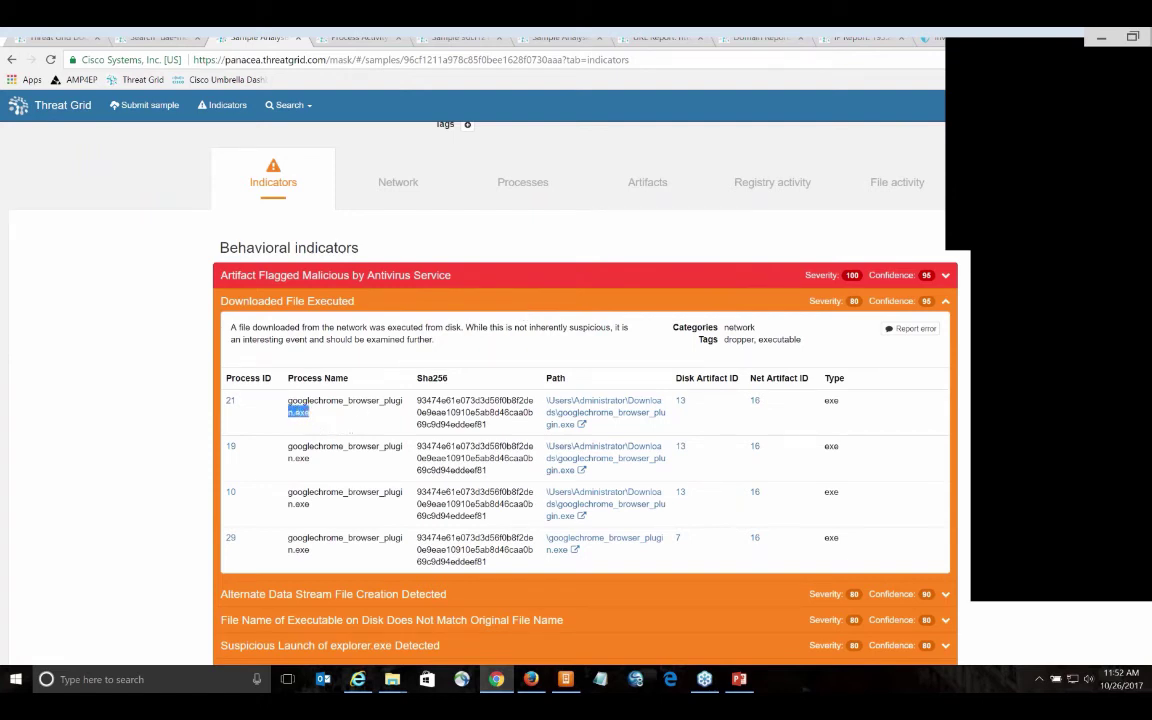
{"action": "left_click_drag", "start_coordinate": [289, 412], "coordinate": [286, 406]}
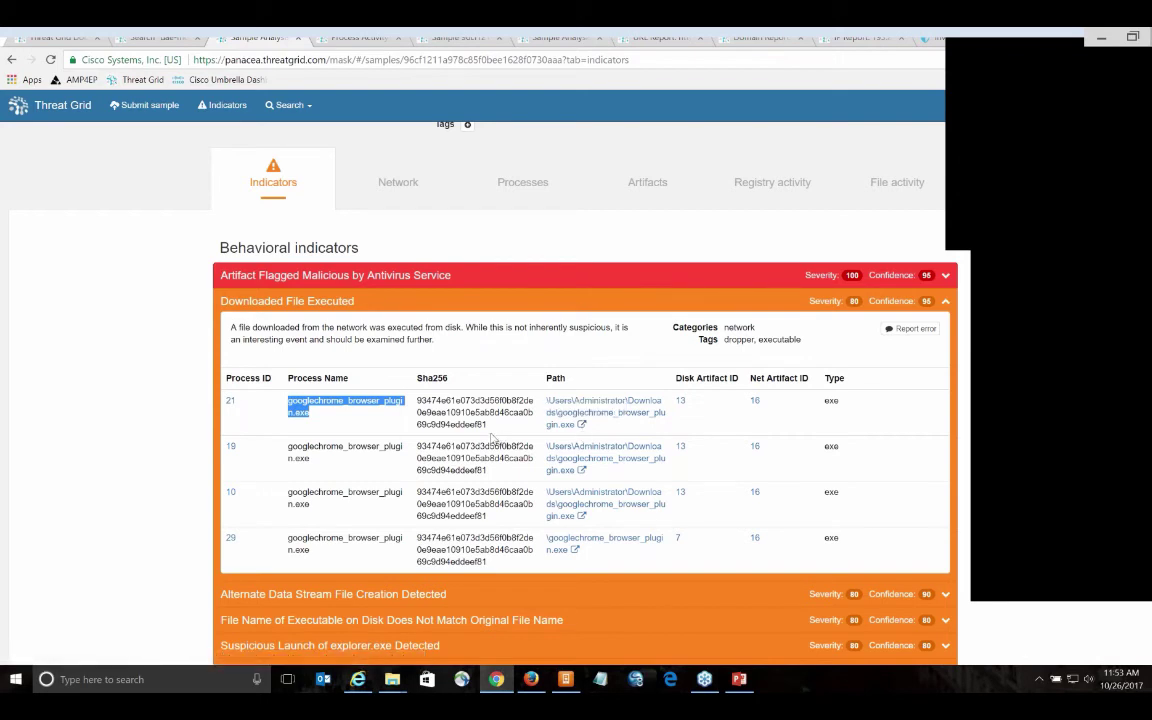
{"action": "left_click", "coordinate": [506, 311]}
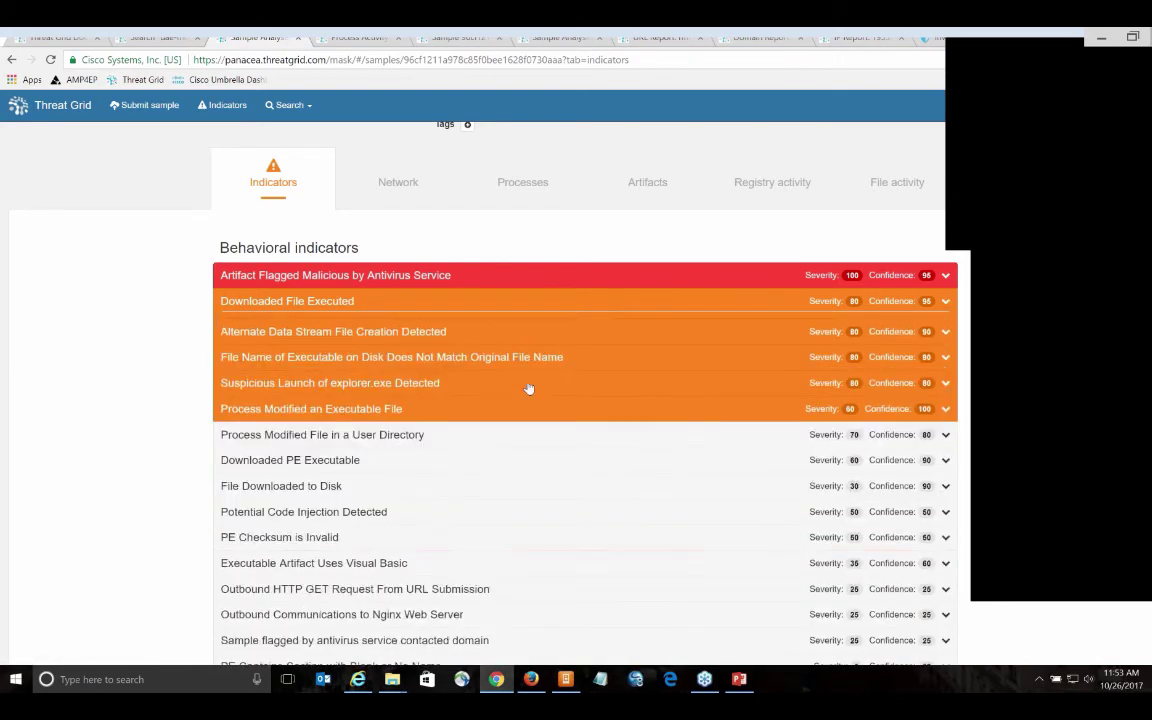
{"action": "left_click", "coordinate": [506, 301]}
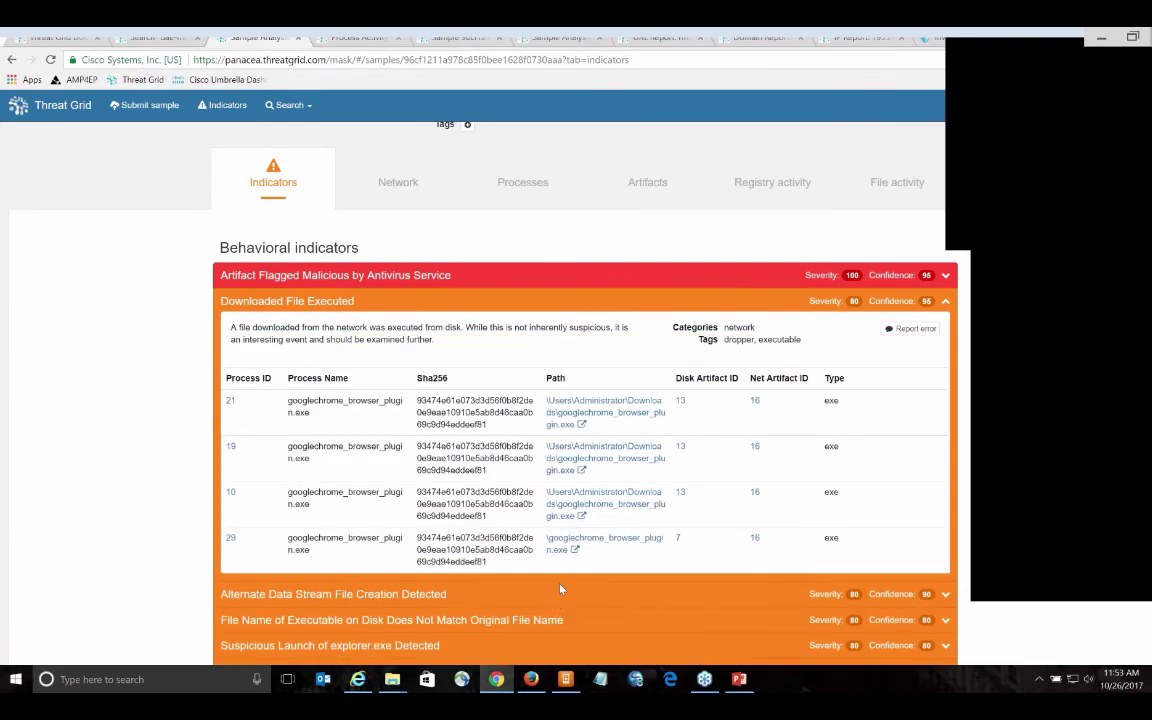
- Expand Alternate Data Stream and filename-mismatch indicators, noting original name Writhy.exe for artifact 7
{"action": "left_click", "coordinate": [560, 590]}
{"action": "scroll", "coordinate": [560, 590], "scroll_direction": "down", "scroll_amount": 2}
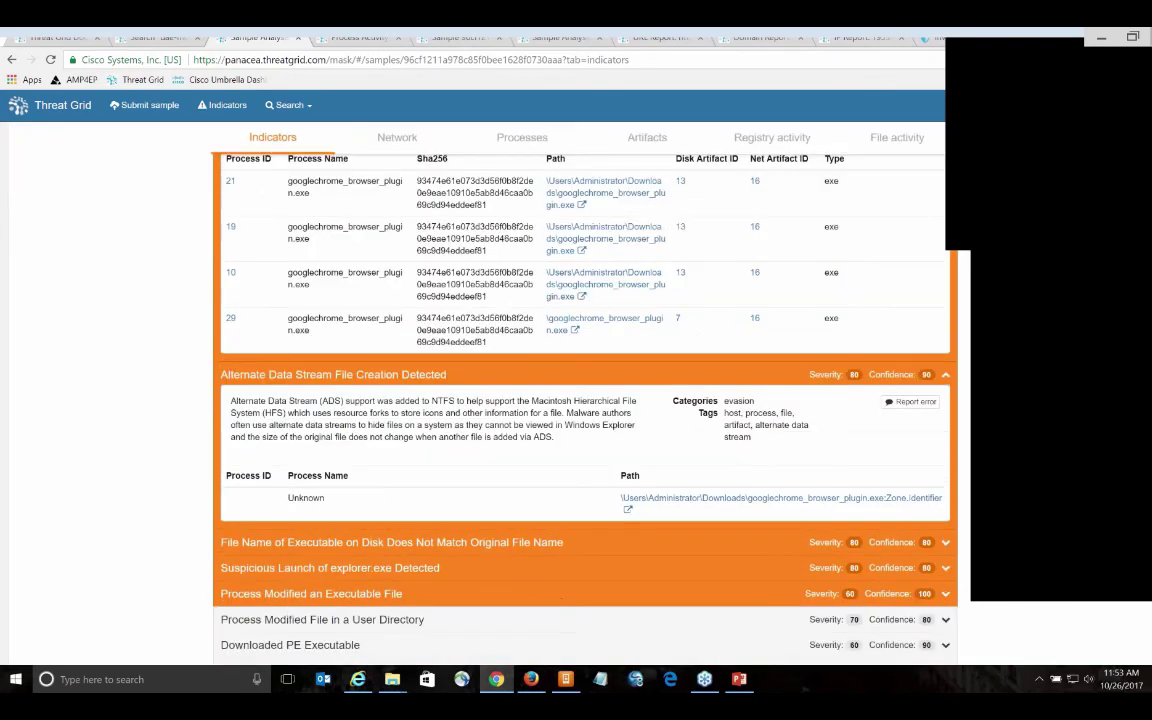
{"action": "scroll", "coordinate": [557, 570], "scroll_direction": "down", "scroll_amount": 1}
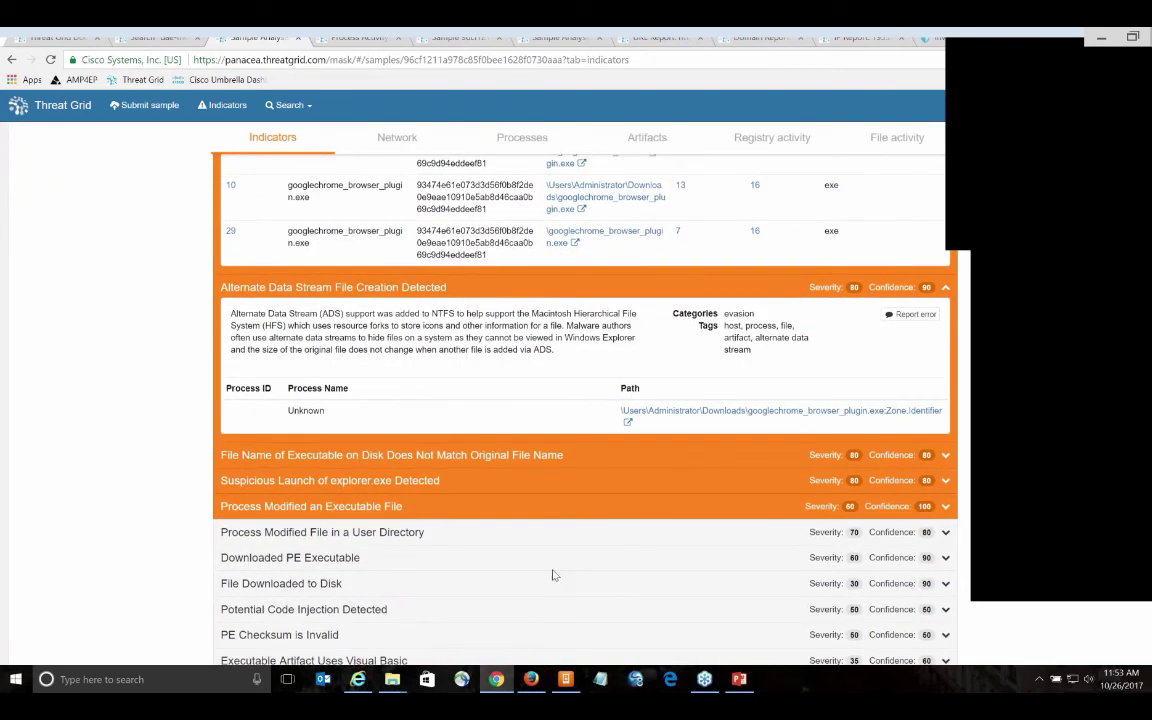
{"action": "left_click", "coordinate": [596, 460]}
{"action": "scroll", "coordinate": [640, 470], "scroll_direction": "down", "scroll_amount": 2}
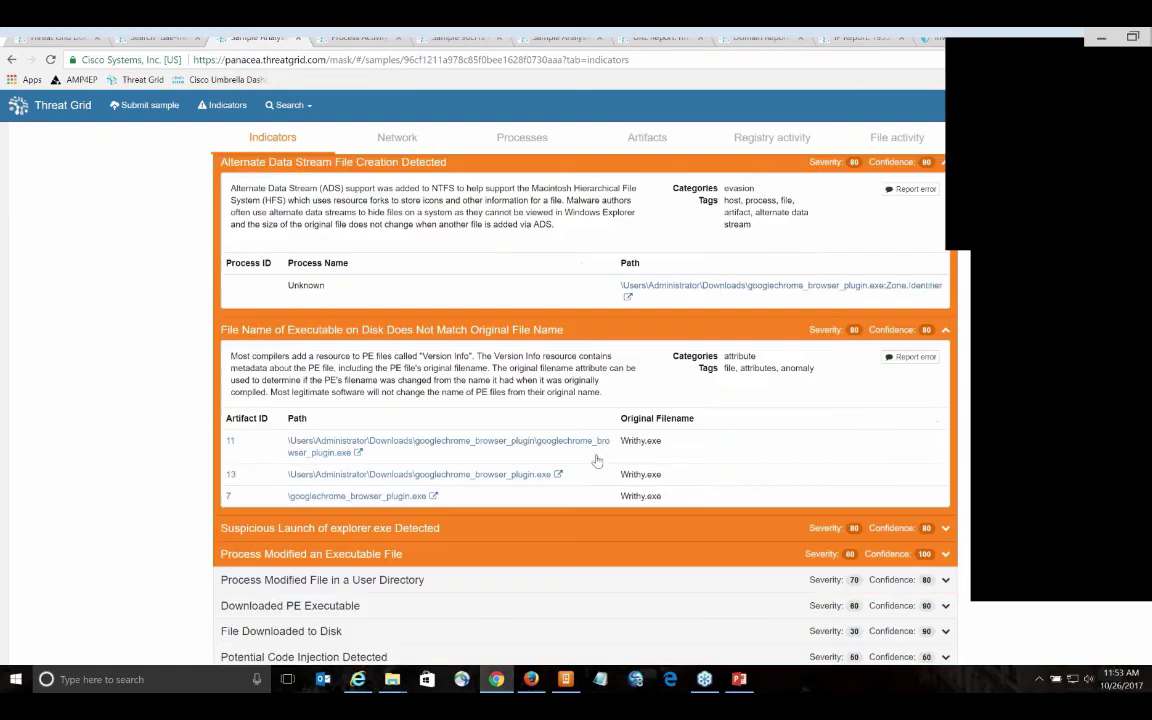
{"action": "left_click_drag", "start_coordinate": [666, 488], "coordinate": [621, 485]}
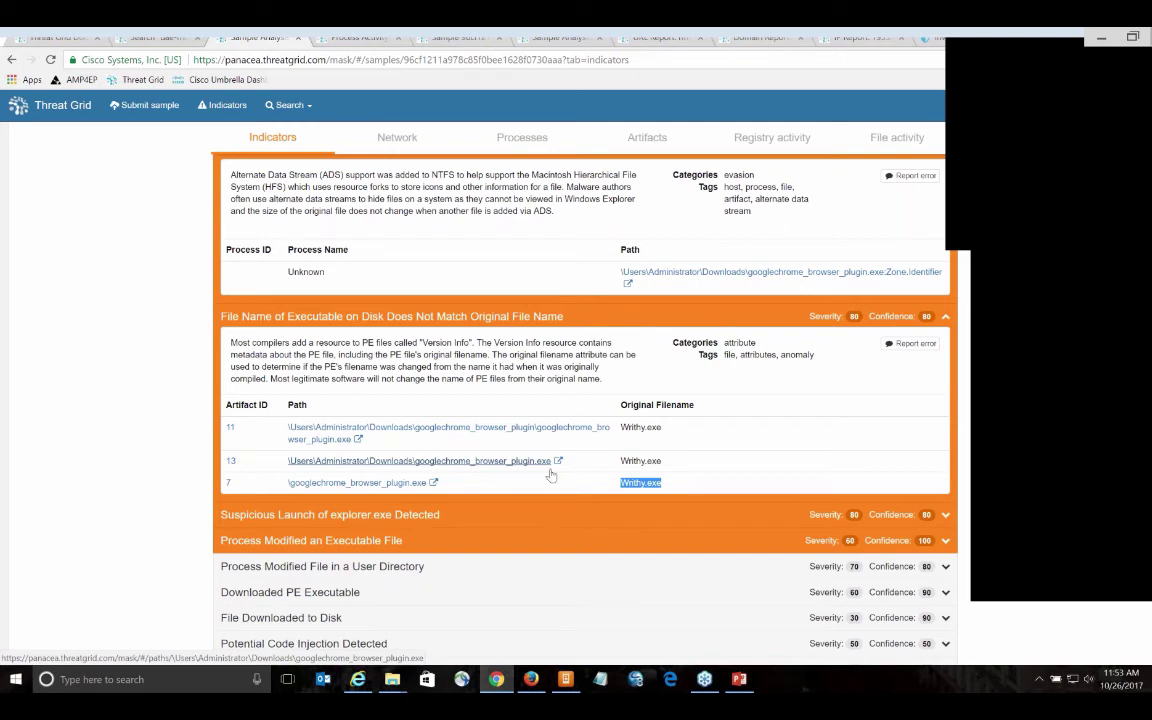
- Expand the Potential Code Injection Detected indicator and review its details
{"action": "scroll", "coordinate": [646, 486], "scroll_direction": "down", "scroll_amount": 1}
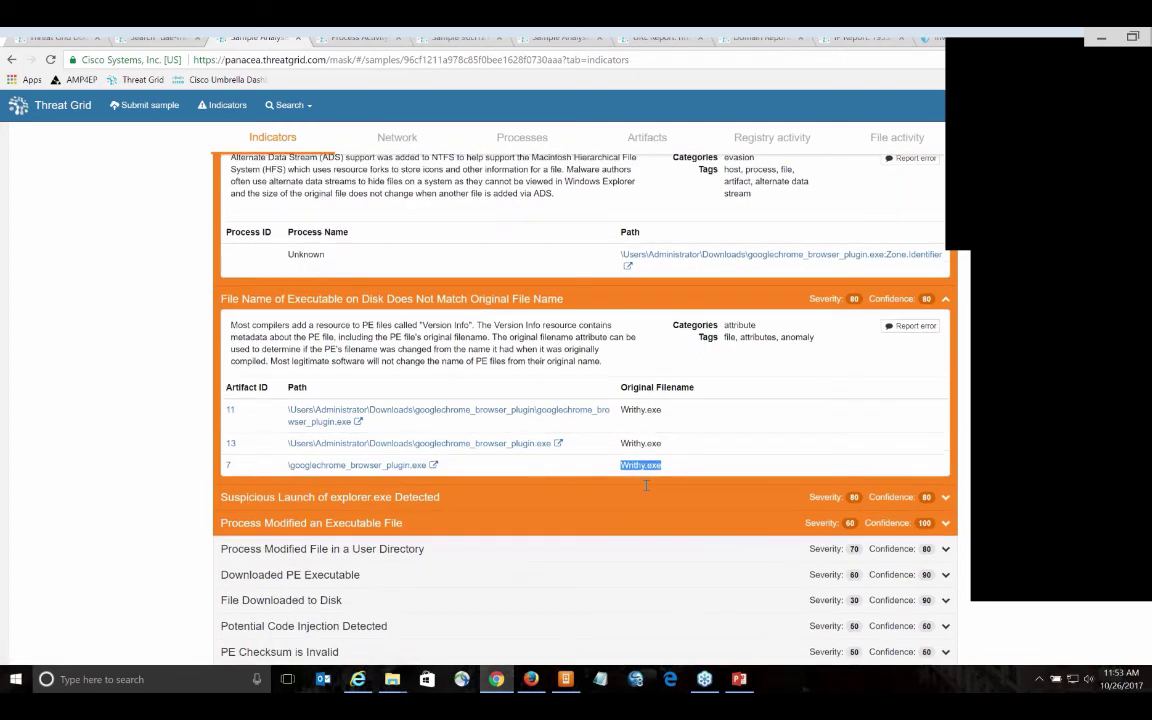
{"action": "scroll", "coordinate": [646, 486], "scroll_direction": "down", "scroll_amount": 3}
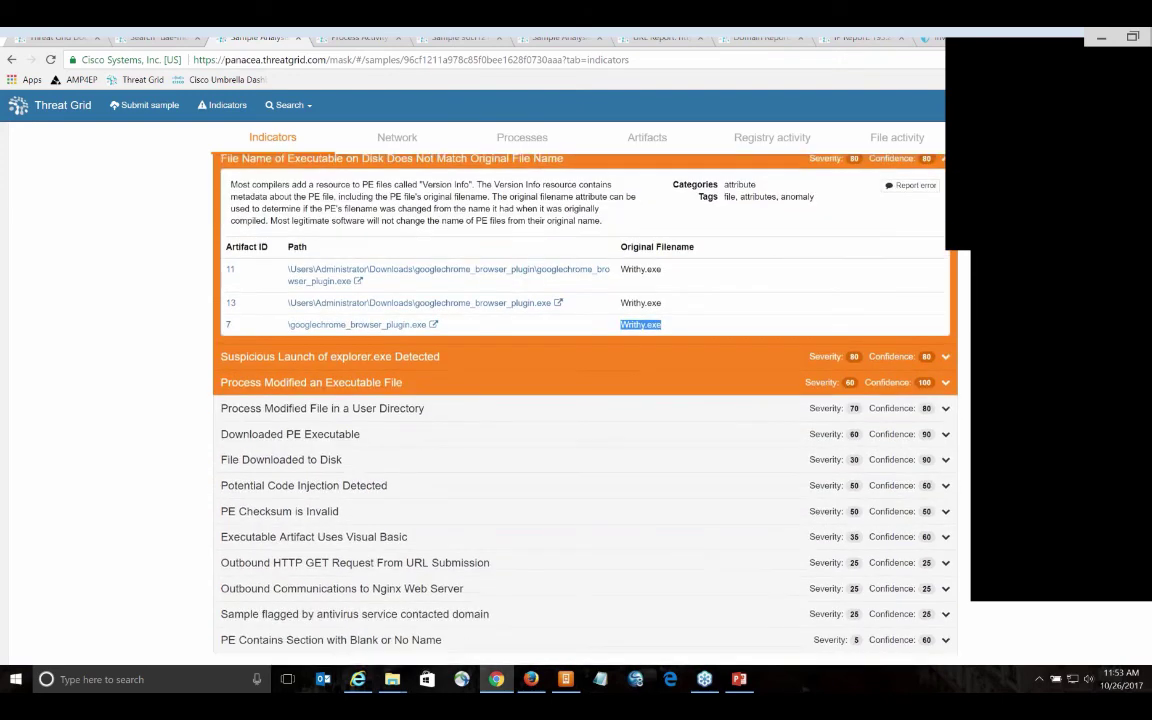
{"action": "scroll", "coordinate": [520, 465], "scroll_direction": "down", "scroll_amount": 1}
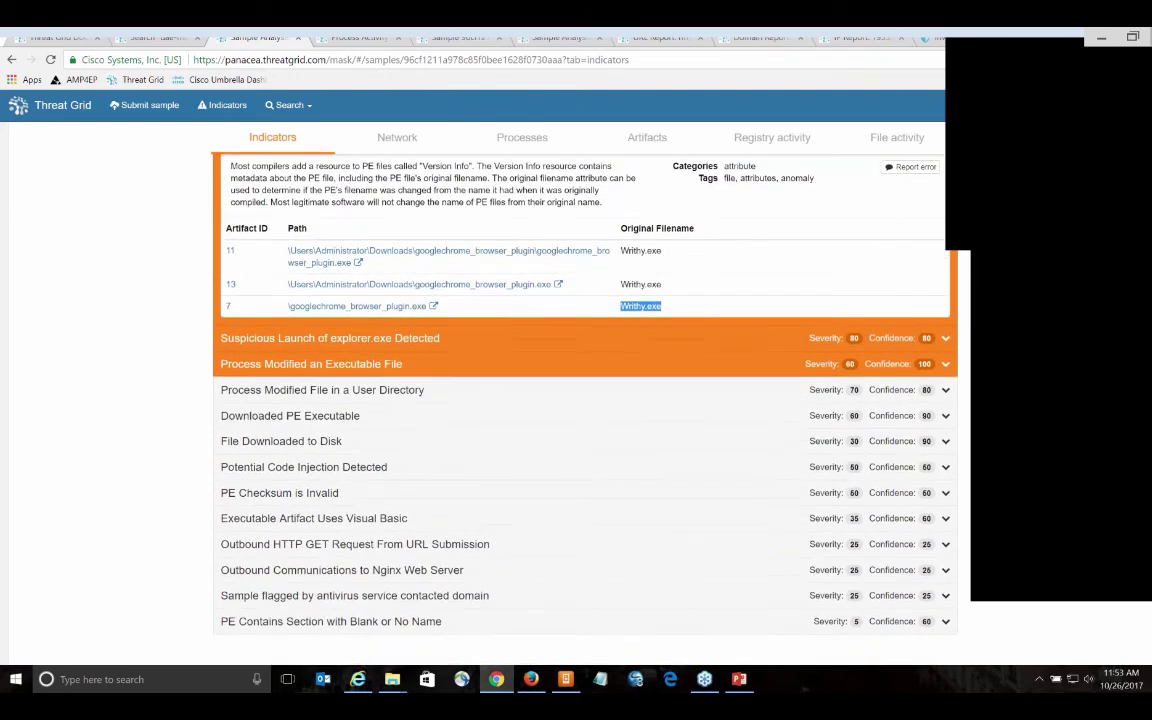
{"action": "left_click", "coordinate": [516, 470]}
{"action": "scroll", "coordinate": [513, 494], "scroll_direction": "down", "scroll_amount": 1}
{"action": "scroll", "coordinate": [520, 505], "scroll_direction": "down", "scroll_amount": 1}
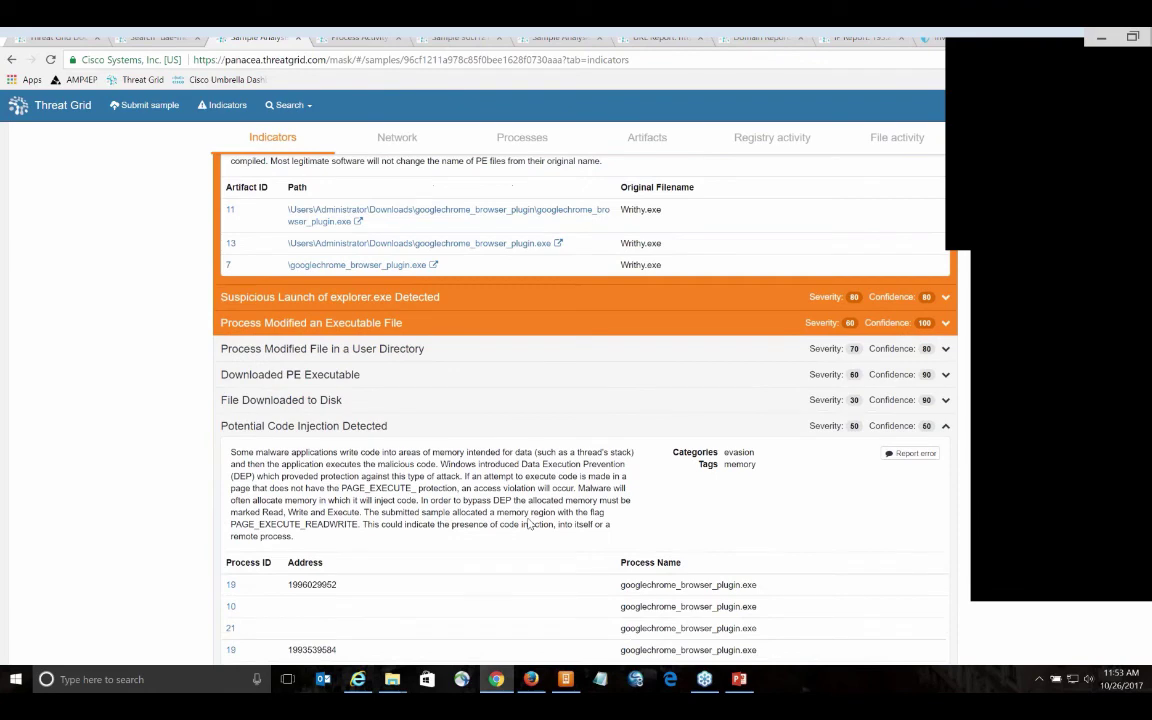
{"action": "scroll", "coordinate": [529, 523], "scroll_direction": "up", "scroll_amount": 4}
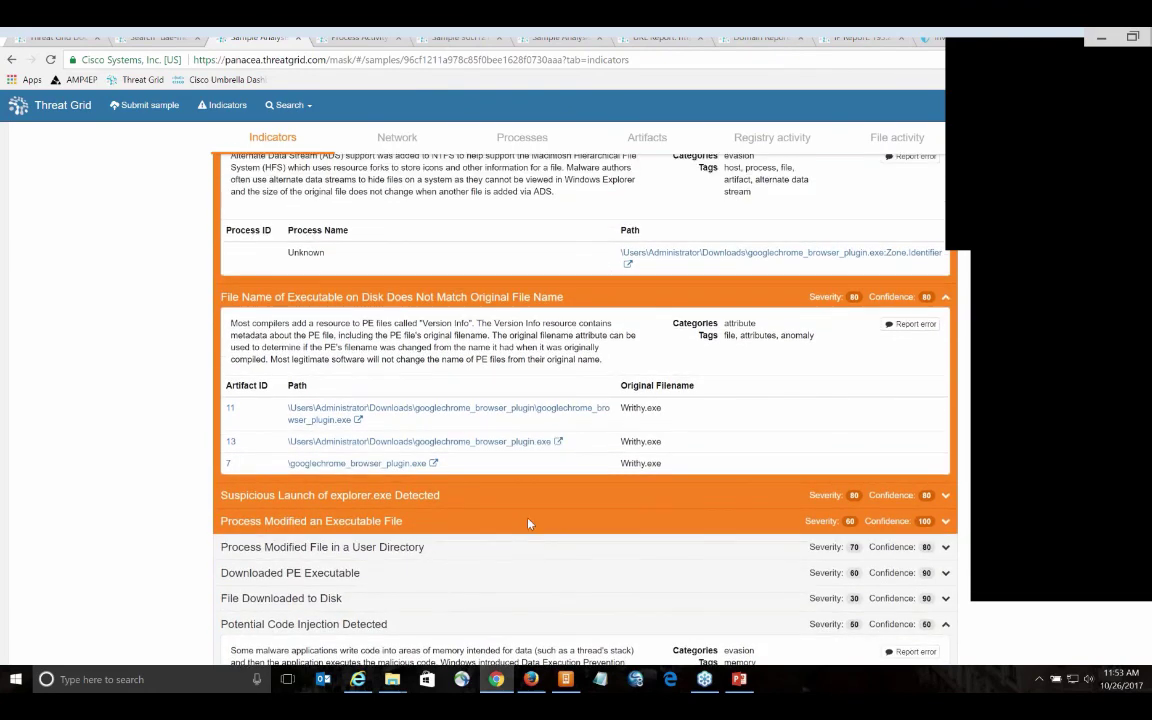
{"action": "scroll", "coordinate": [529, 523], "scroll_direction": "up", "scroll_amount": 5}
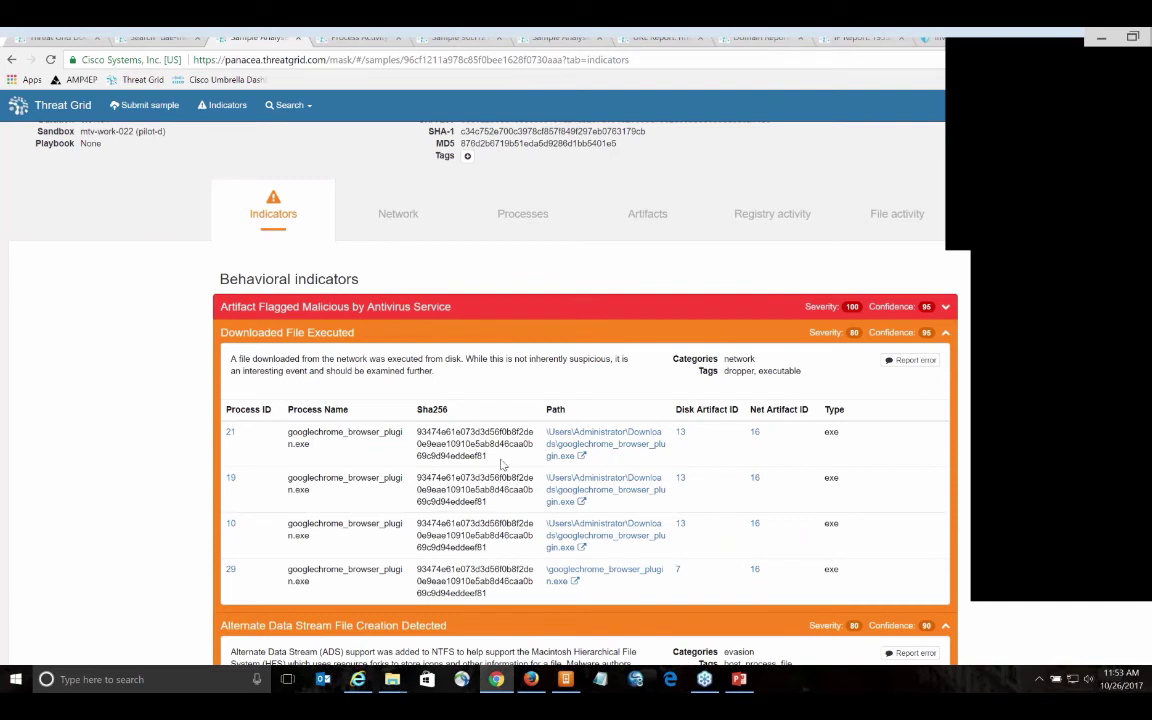
- Inspect the process graph, expanding explorer.exe and svchost.exe nodes 11 and 20
{"action": "left_click", "coordinate": [523, 216]}
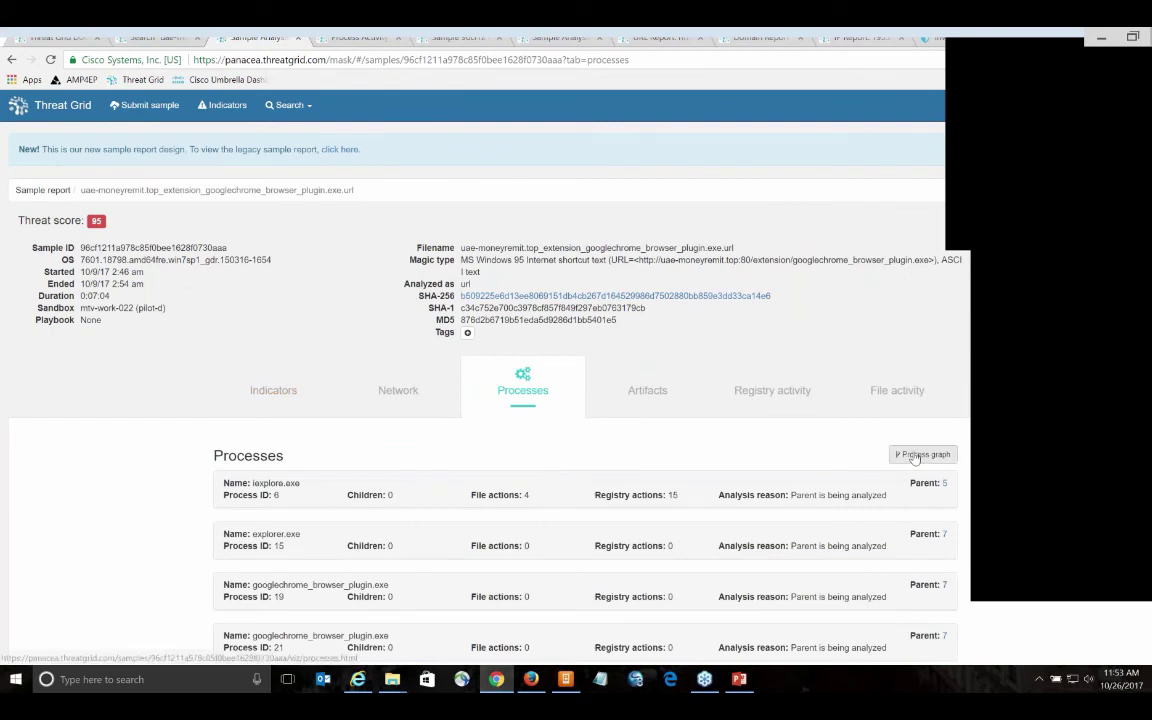
{"action": "left_click", "coordinate": [345, 38]}
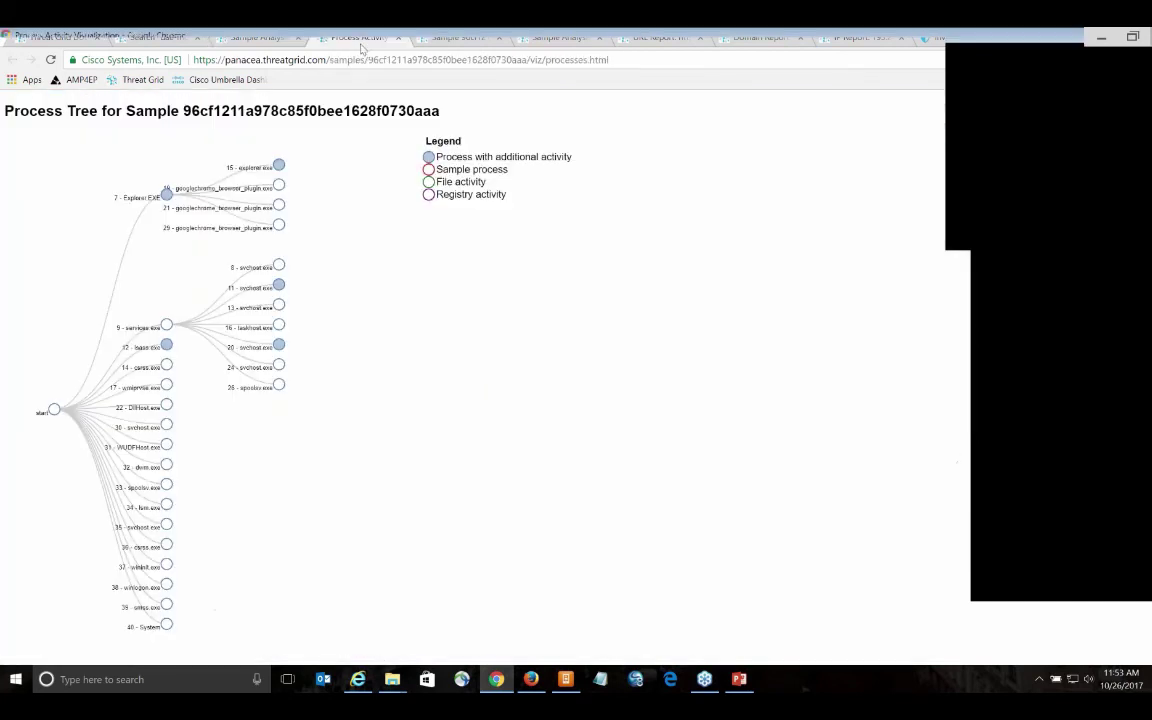
{"action": "left_click", "coordinate": [278, 165]}
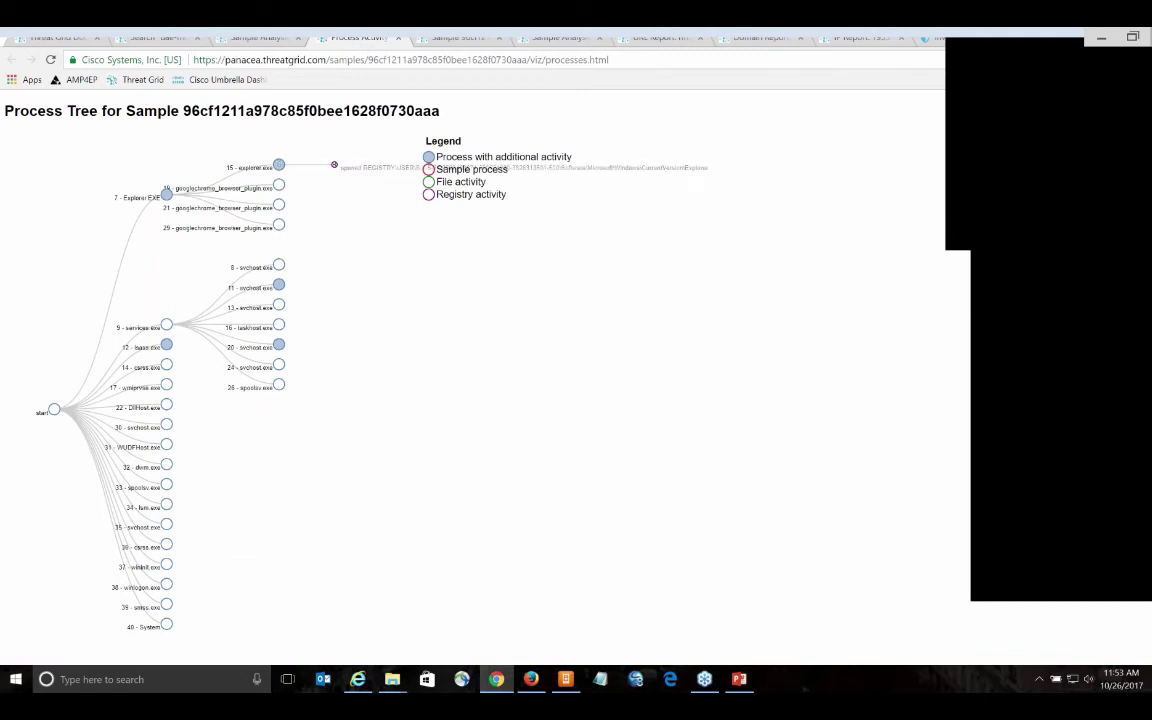
{"action": "left_click", "coordinate": [278, 285]}
{"action": "left_click", "coordinate": [278, 345]}
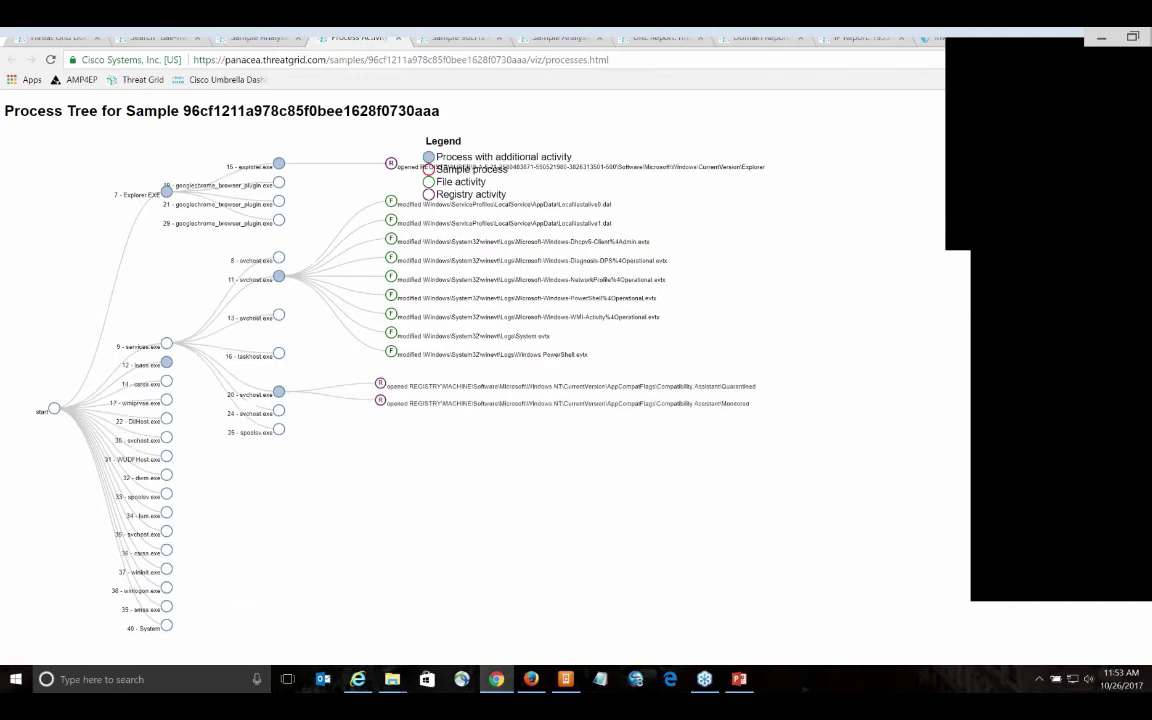
- Close the process graph and list the sample's artifacts
{"action": "left_click", "coordinate": [398, 38]}
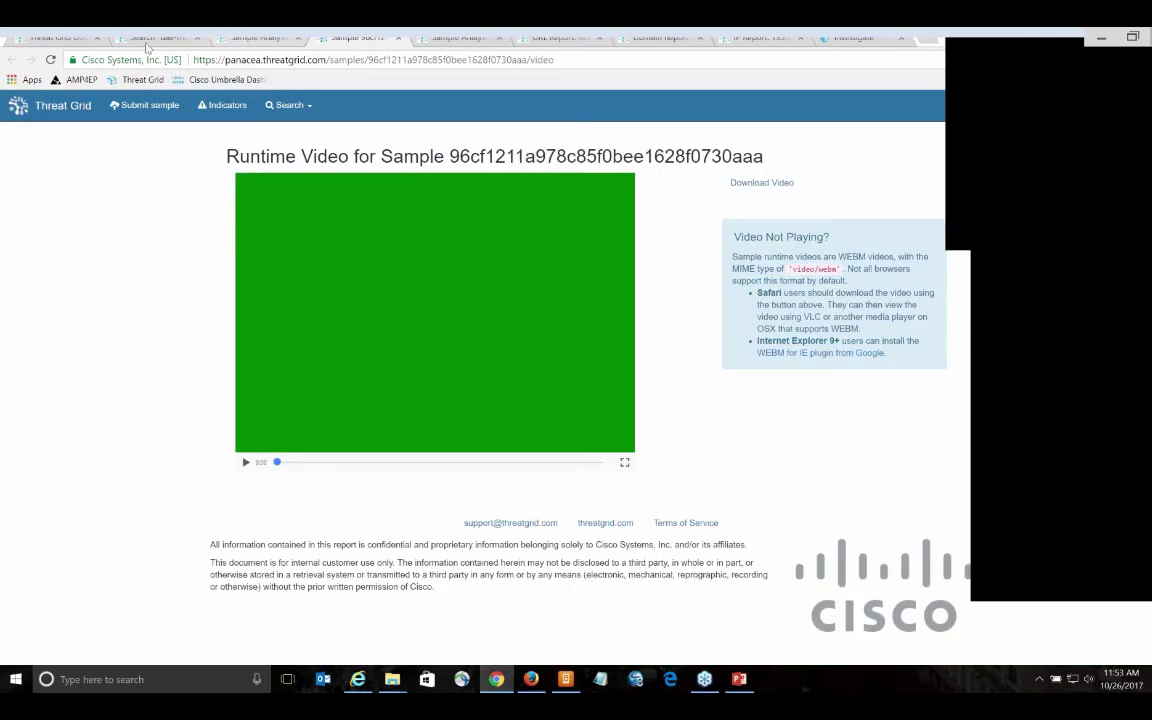
{"action": "left_click", "coordinate": [240, 38]}
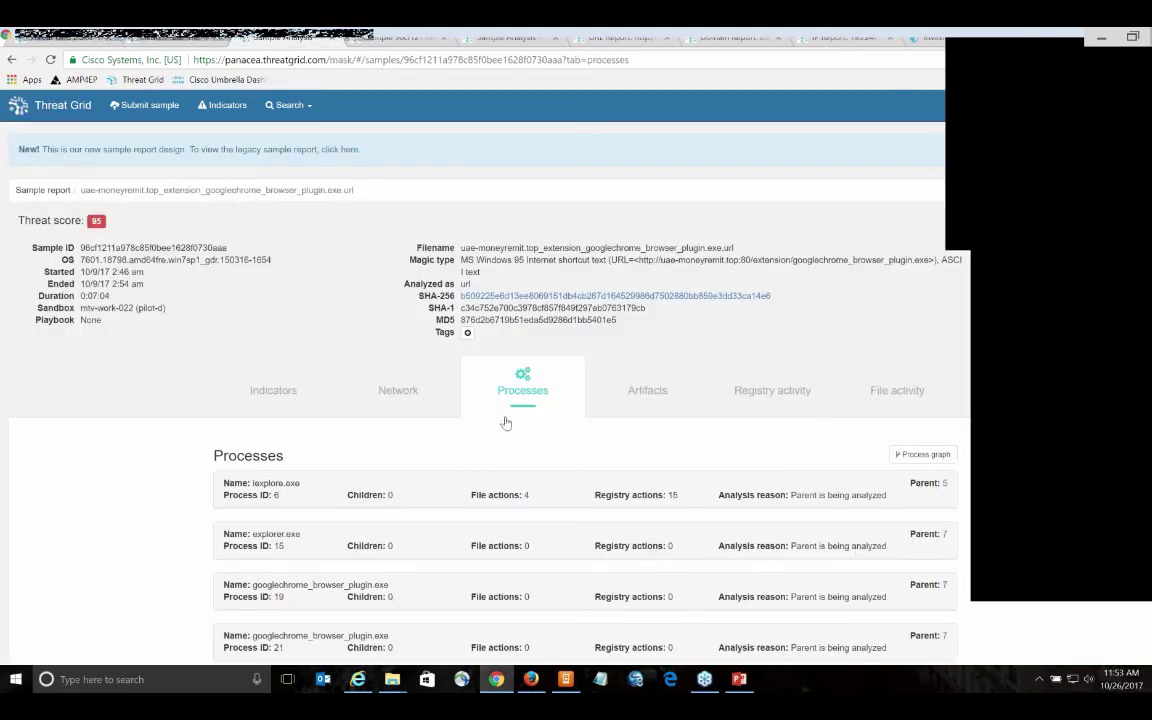
{"action": "left_click", "coordinate": [647, 392]}
- Expand artifact 7 to see its path, Visual Basic v5.0 signatures and PE sections
{"action": "scroll", "coordinate": [647, 393], "scroll_direction": "down", "scroll_amount": 3}
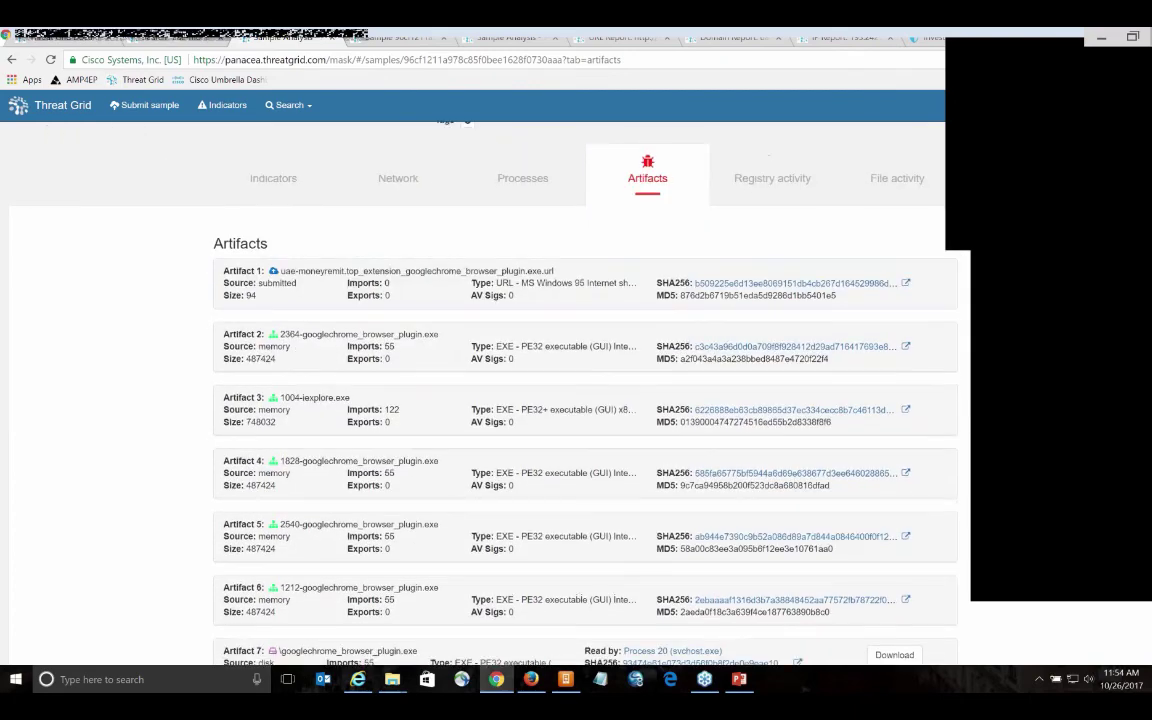
{"action": "scroll", "coordinate": [580, 400], "scroll_direction": "down", "scroll_amount": 2}
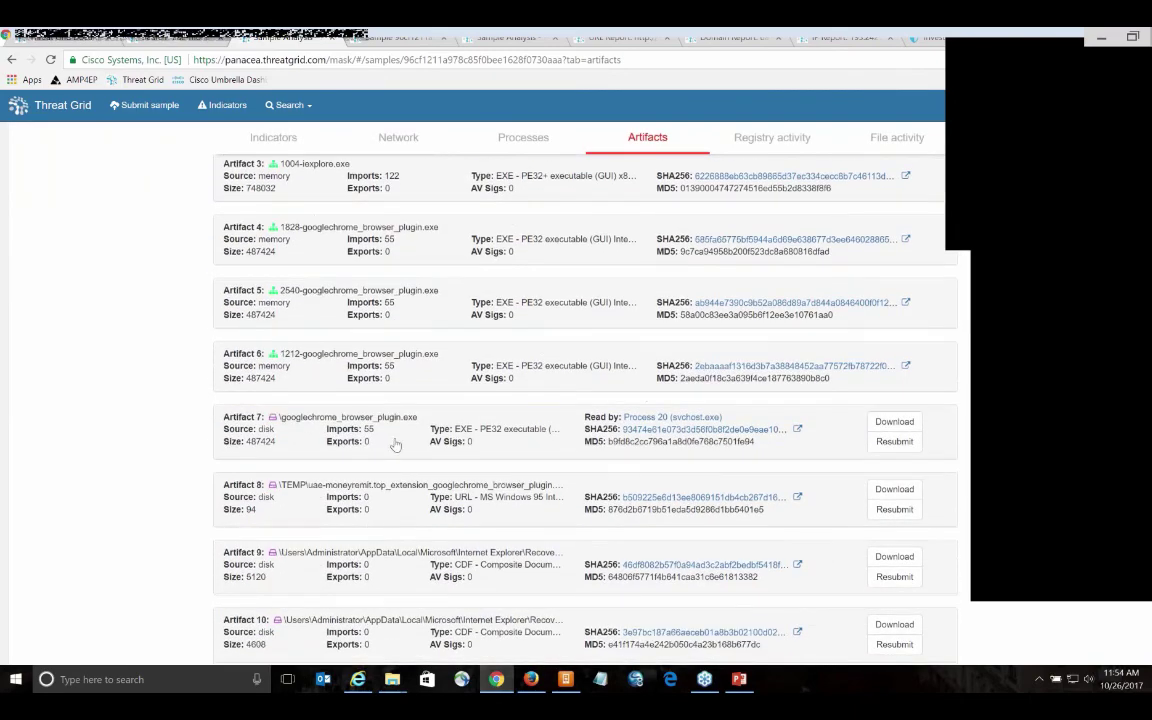
{"action": "left_click", "coordinate": [396, 444]}
{"action": "scroll", "coordinate": [368, 418], "scroll_direction": "down", "scroll_amount": 1}
{"action": "scroll", "coordinate": [580, 400], "scroll_direction": "down", "scroll_amount": 3}
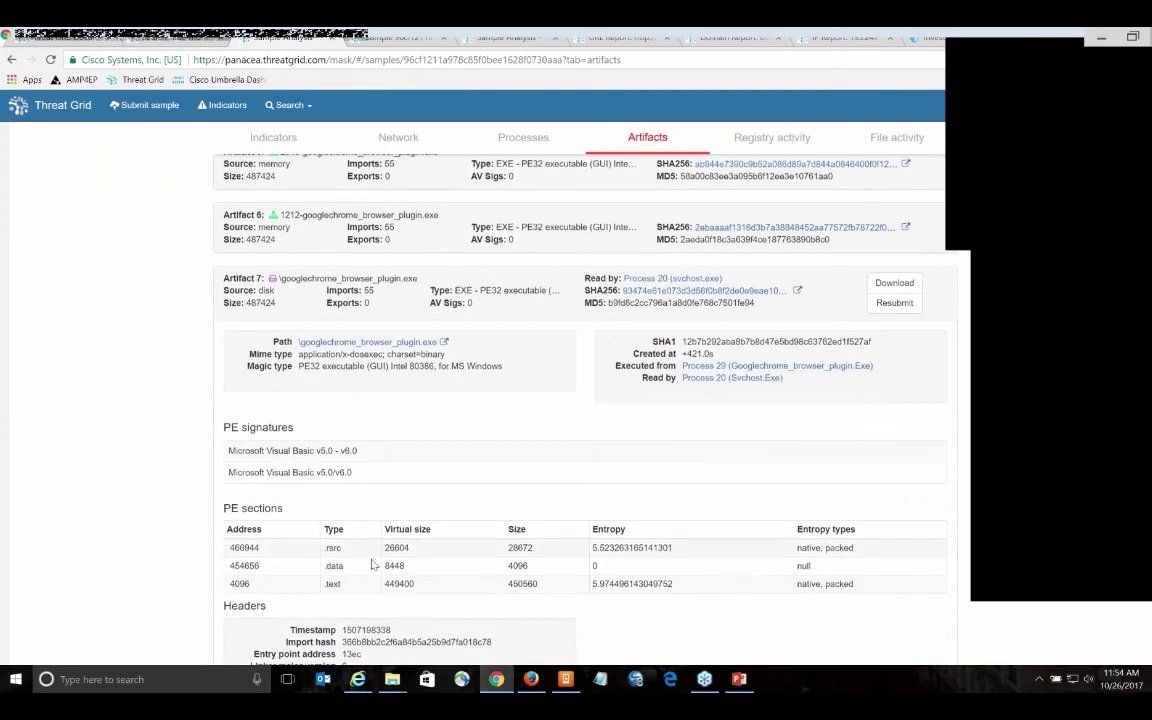
{"action": "scroll", "coordinate": [785, 365], "scroll_direction": "up", "scroll_amount": 2}
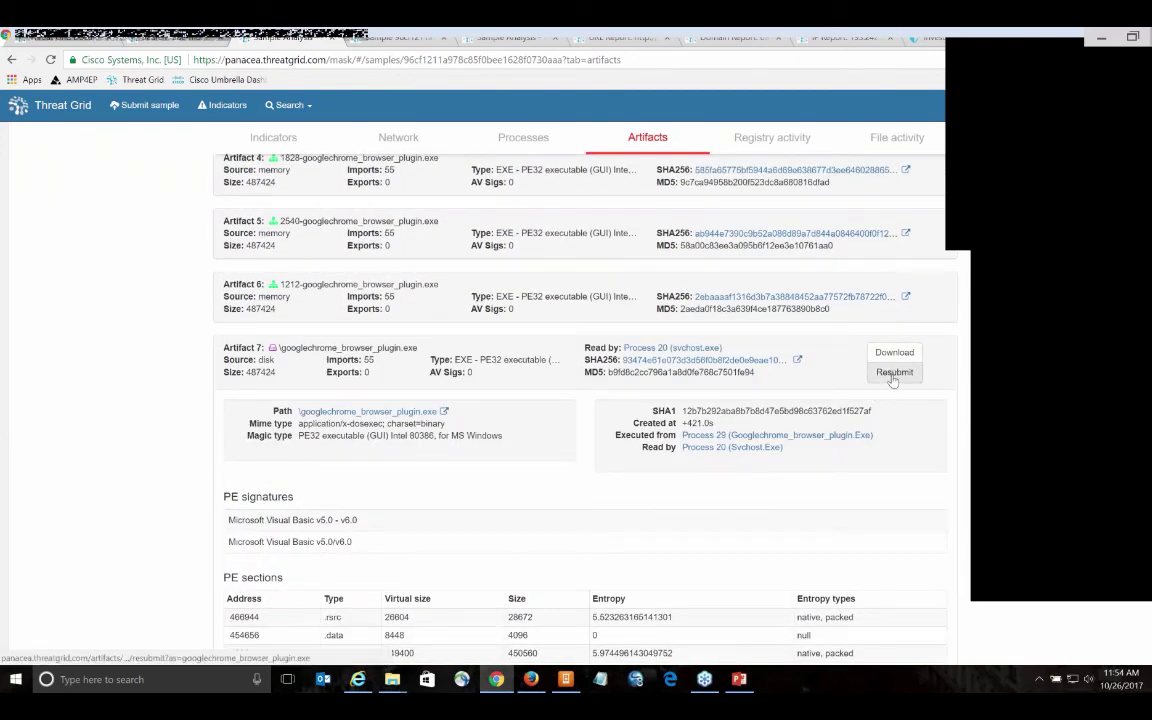
- Check code-injection and antivirus indicators in the googlechrome_browser_plugin.exe report, then return to artifacts
{"action": "left_click", "coordinate": [407, 41]}
{"action": "left_click", "coordinate": [505, 38]}
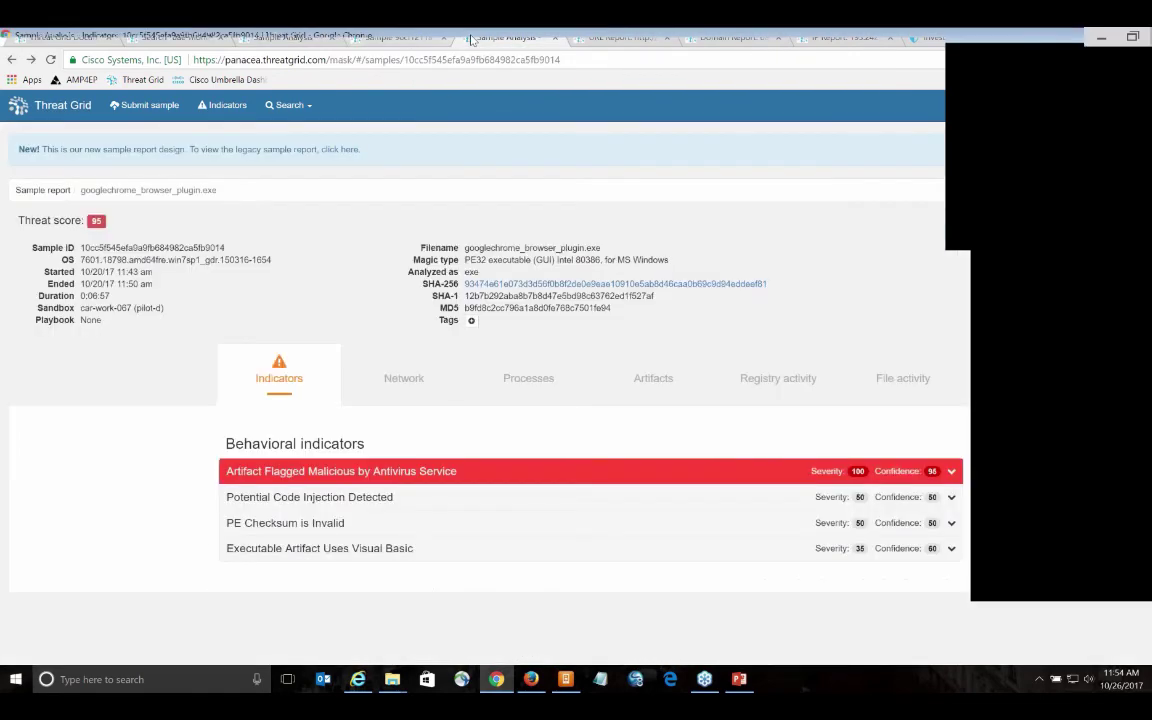
{"action": "left_click", "coordinate": [552, 505]}
{"action": "scroll", "coordinate": [548, 515], "scroll_direction": "down", "scroll_amount": 2}
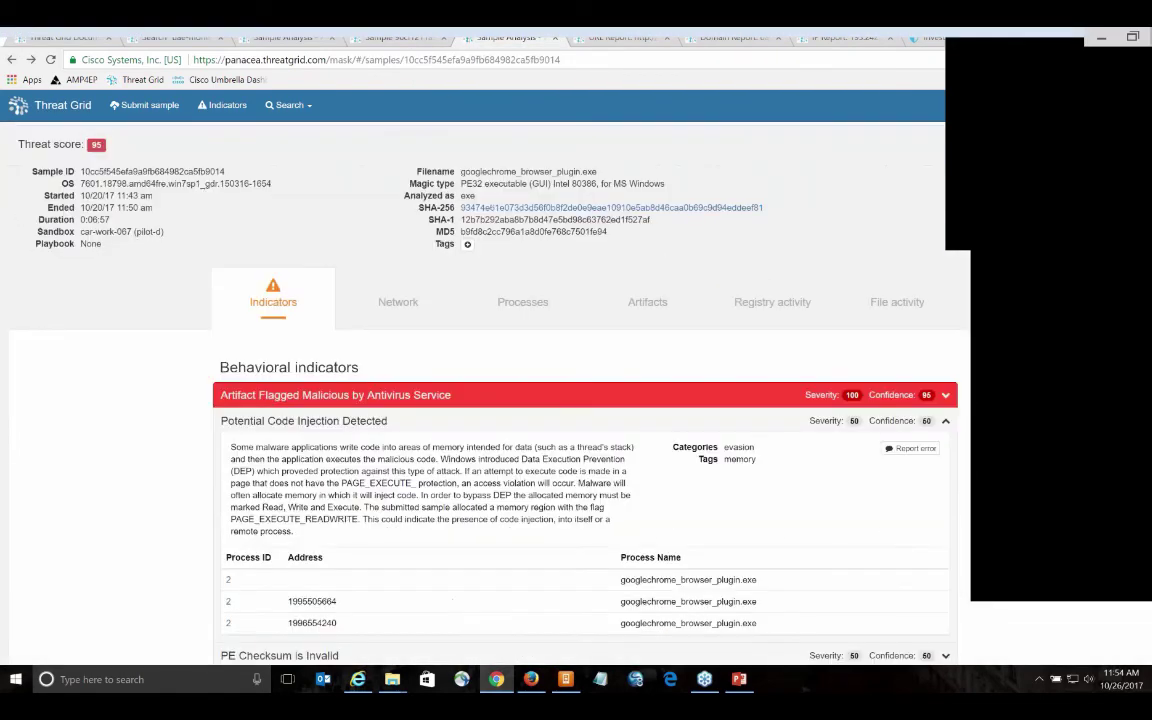
{"action": "left_click", "coordinate": [519, 337]}
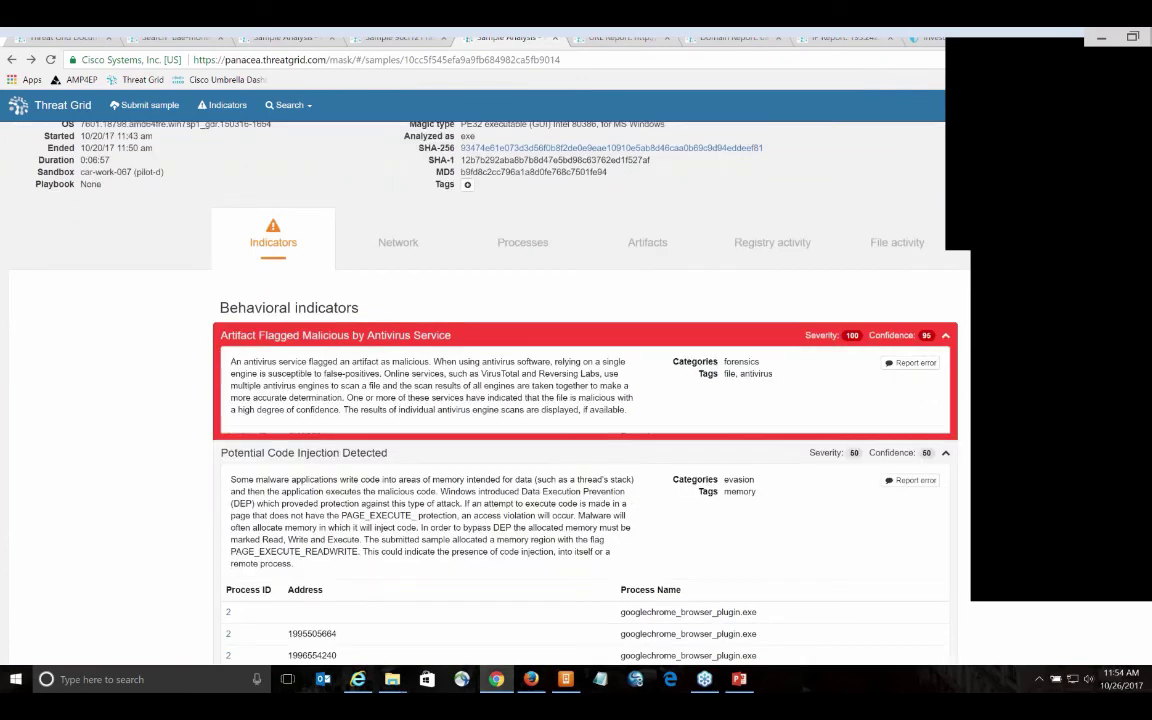
{"action": "scroll", "coordinate": [528, 400], "scroll_direction": "down", "scroll_amount": 3}
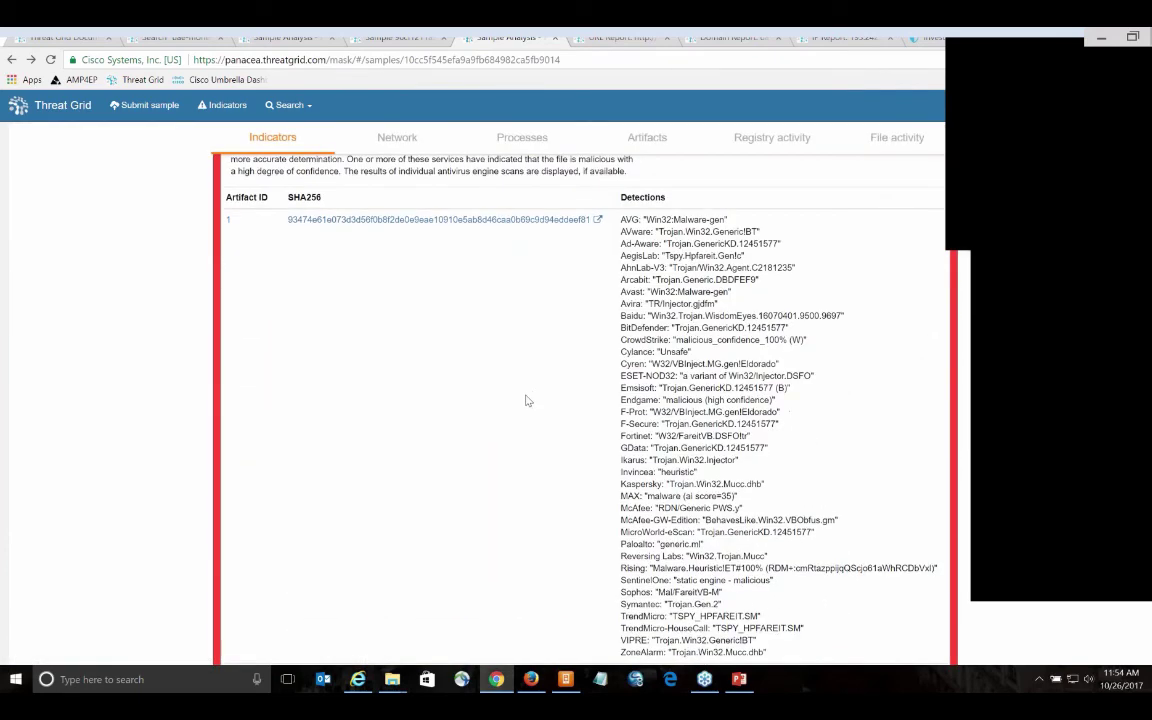
{"action": "scroll", "coordinate": [528, 400], "scroll_direction": "up", "scroll_amount": 5}
{"action": "left_click", "coordinate": [519, 411]}
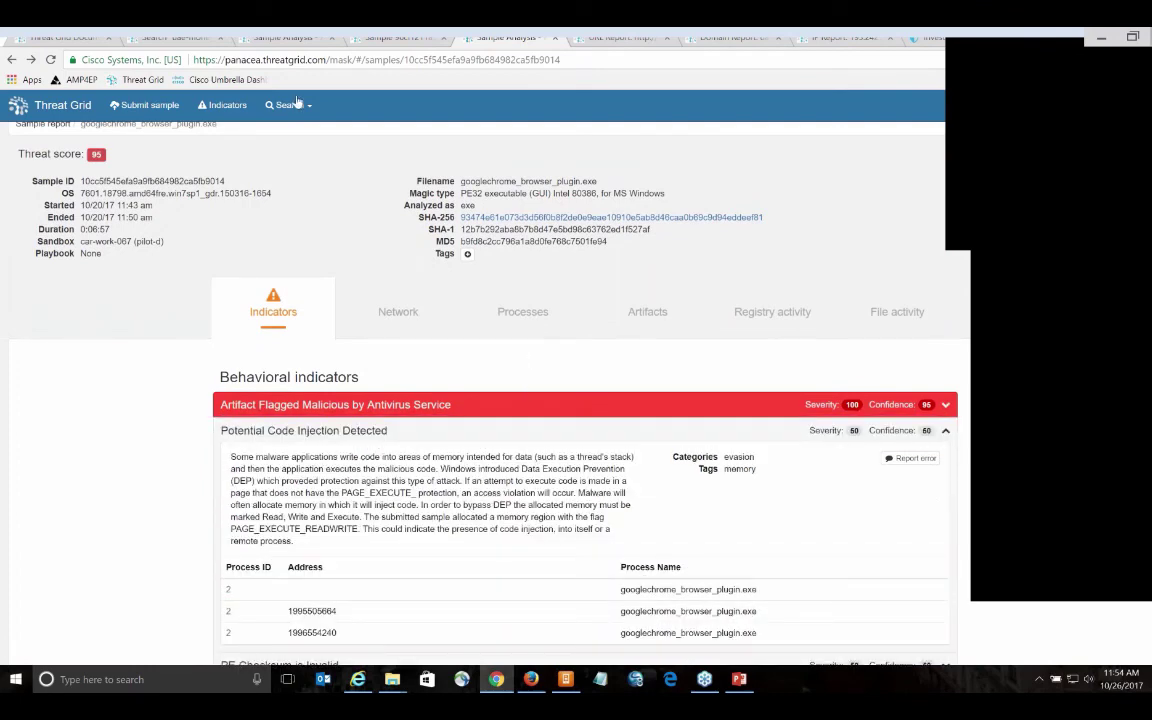
{"action": "left_click", "coordinate": [249, 41]}
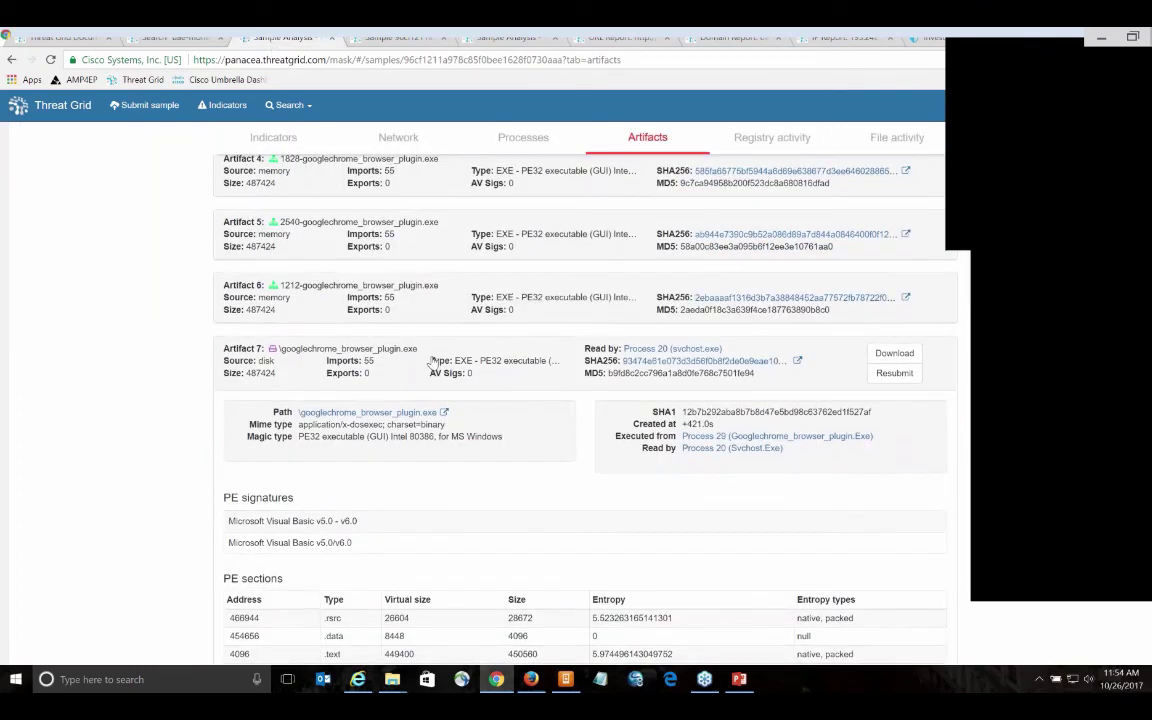
{"action": "scroll", "coordinate": [432, 365], "scroll_direction": "up", "scroll_amount": 6}
- Show the sample's network traffic and expand the first HTTP request
{"action": "left_click", "coordinate": [412, 321]}
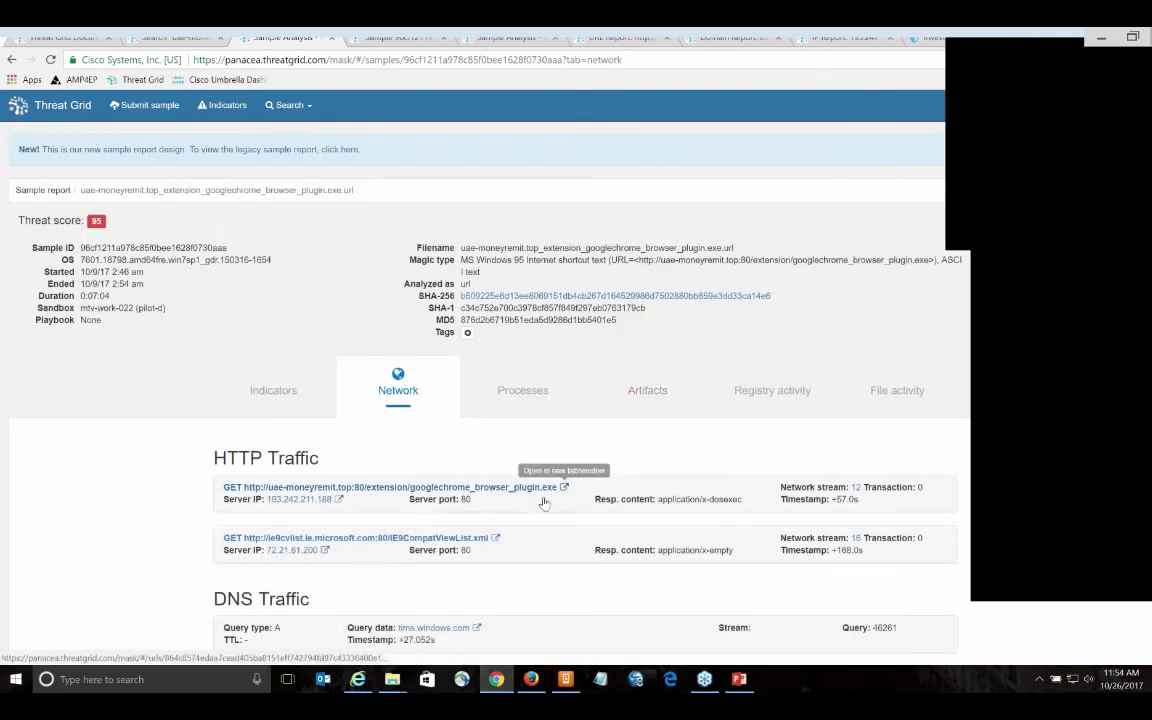
{"action": "left_click", "coordinate": [525, 505]}
{"action": "scroll", "coordinate": [520, 515], "scroll_direction": "down", "scroll_amount": 1}
{"action": "scroll", "coordinate": [520, 514], "scroll_direction": "down", "scroll_amount": 3}
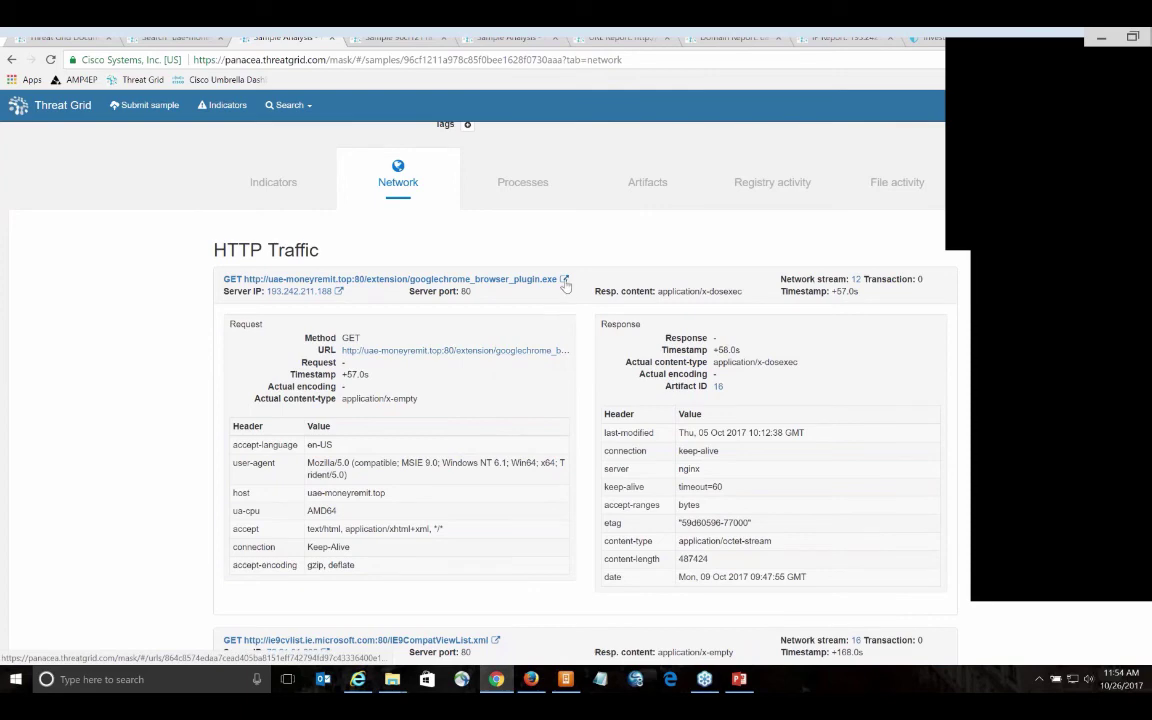
- Review the plugin download's URL report, then bring up the uae-moneyremit.top domain report
{"action": "left_click", "coordinate": [612, 39]}
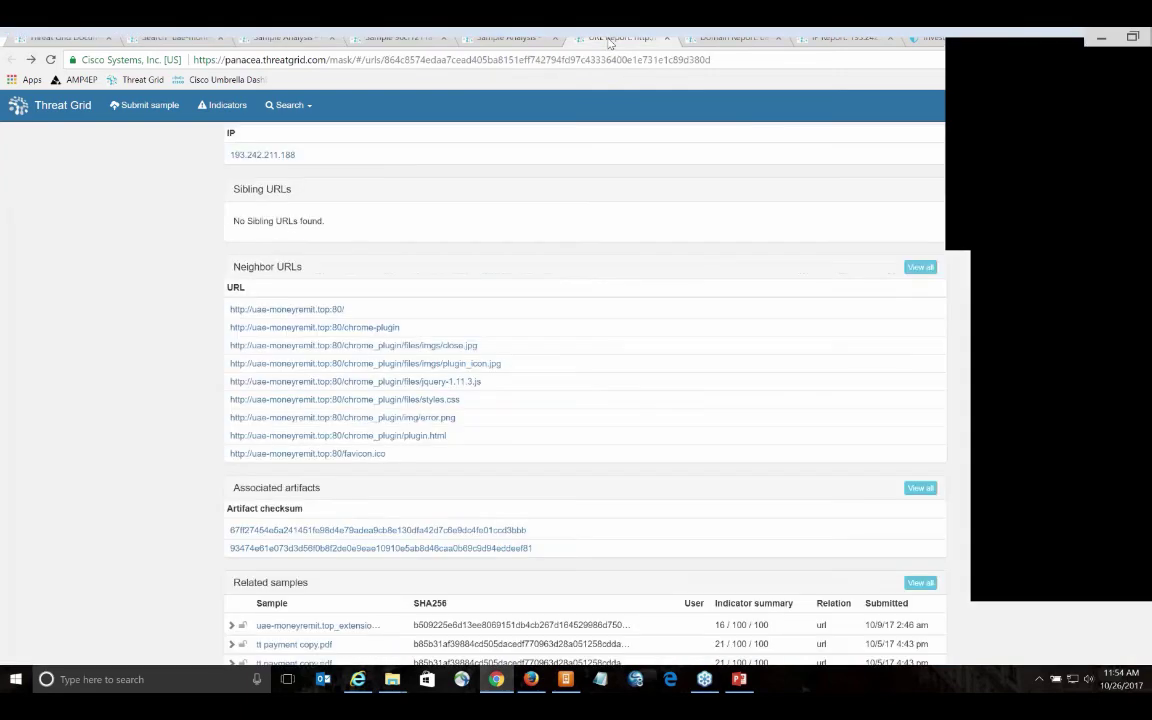
{"action": "scroll", "coordinate": [574, 277], "scroll_direction": "up", "scroll_amount": 5}
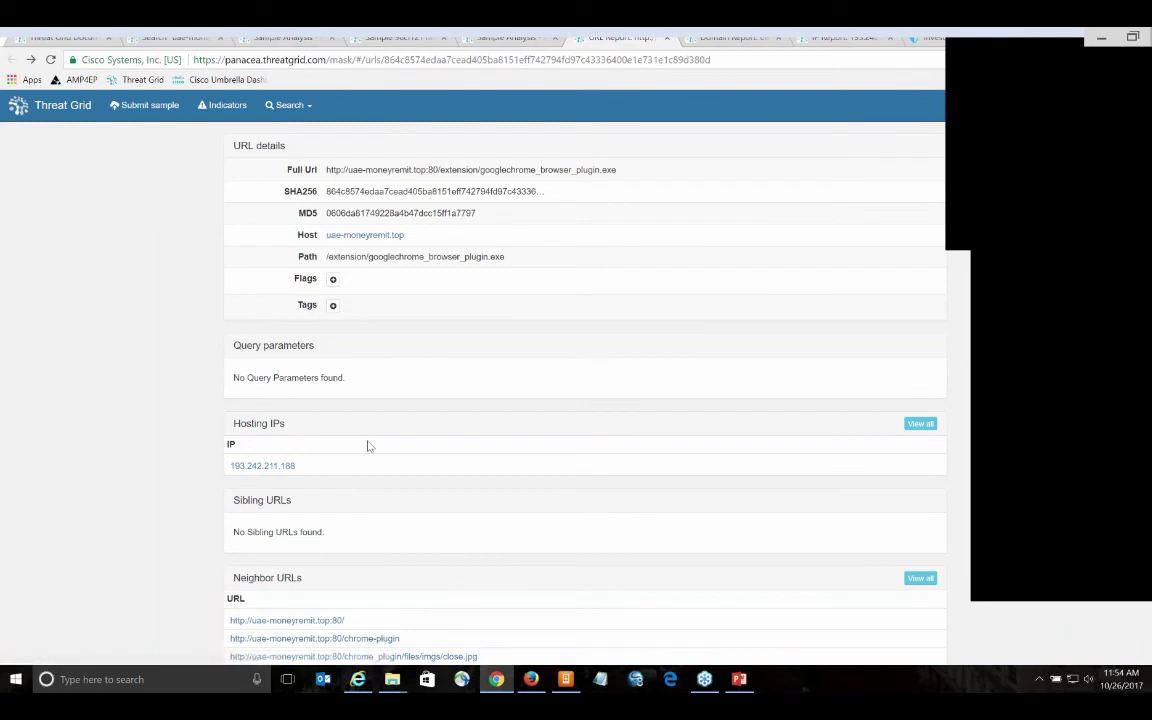
{"action": "scroll", "coordinate": [369, 447], "scroll_direction": "down", "scroll_amount": 1}
{"action": "scroll", "coordinate": [369, 447], "scroll_direction": "down", "scroll_amount": 2}
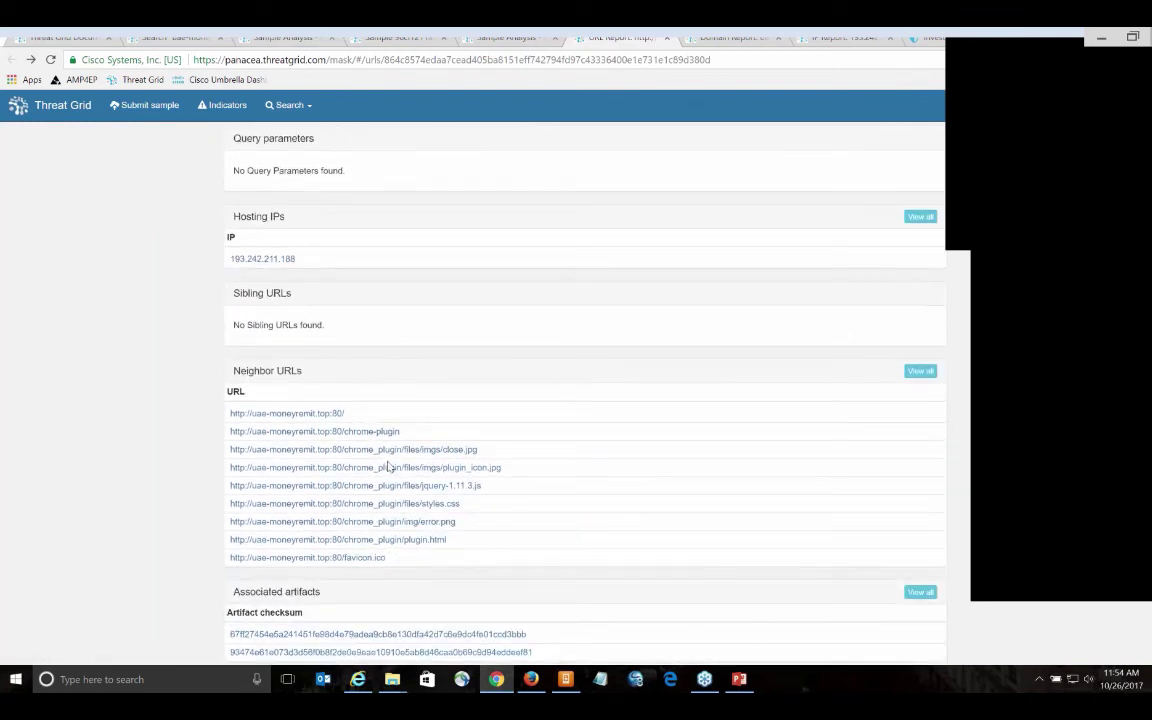
{"action": "scroll", "coordinate": [410, 422], "scroll_direction": "up", "scroll_amount": 3}
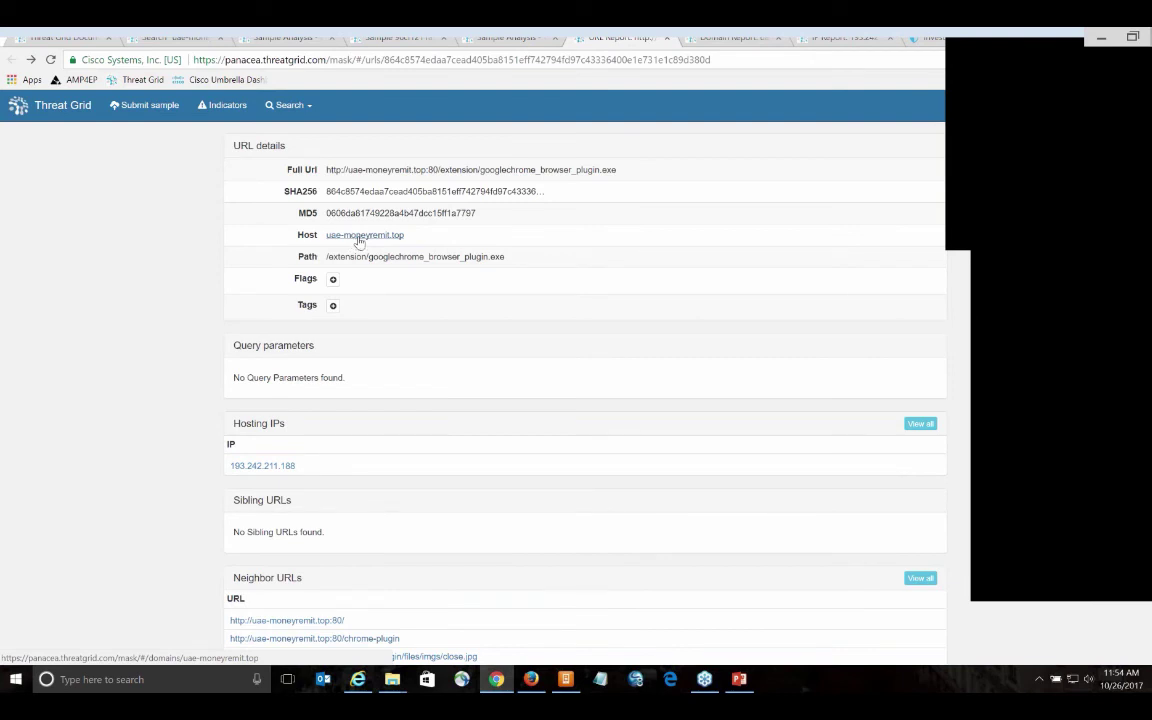
{"action": "left_click", "coordinate": [703, 38]}
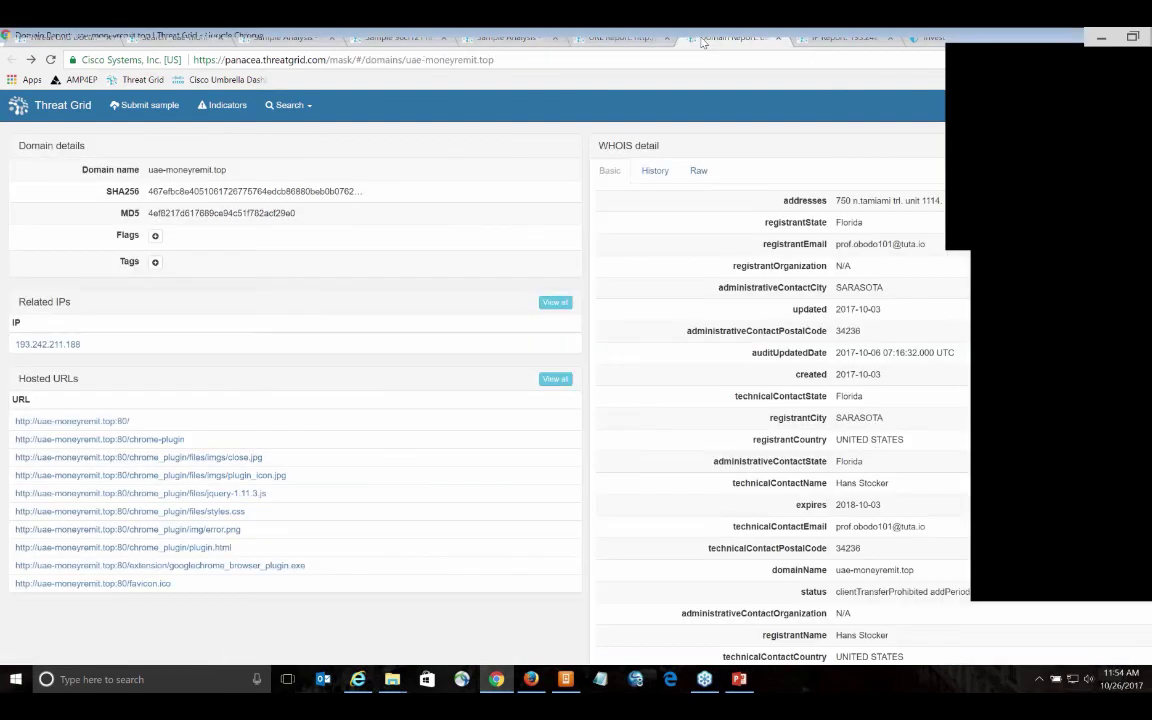
- Check the domain's WHOIS history, then review the IP report for 193.242.211.188
{"action": "left_click", "coordinate": [652, 171]}
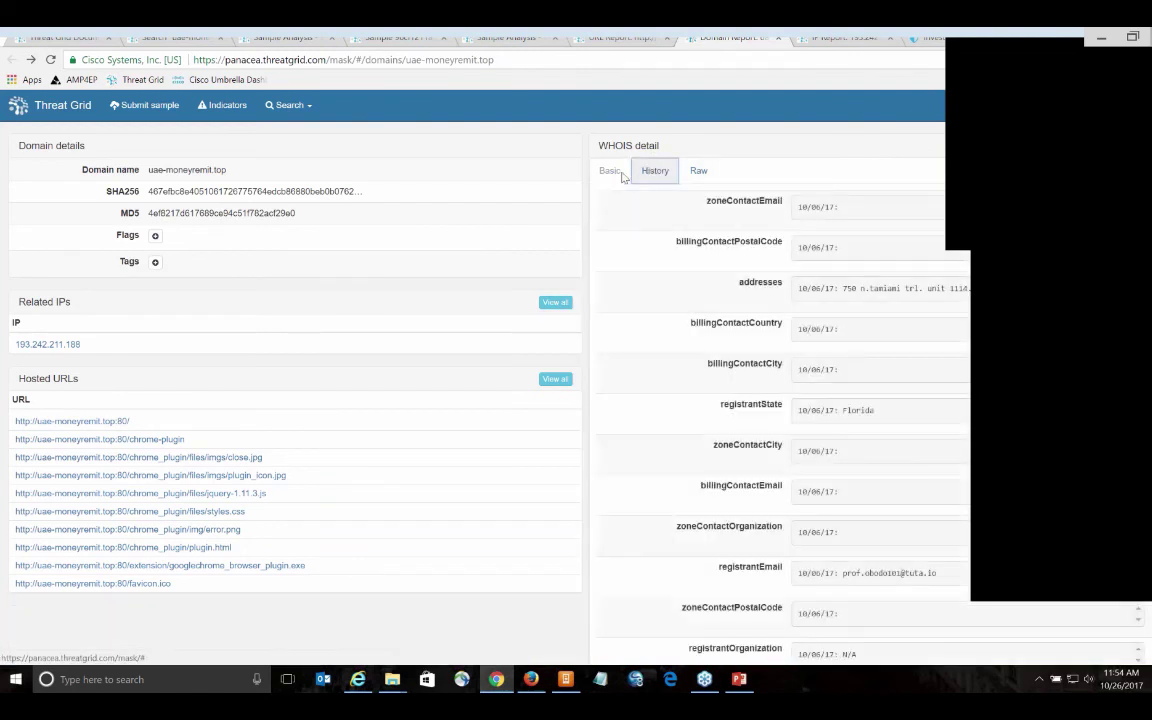
{"action": "left_click", "coordinate": [612, 172]}
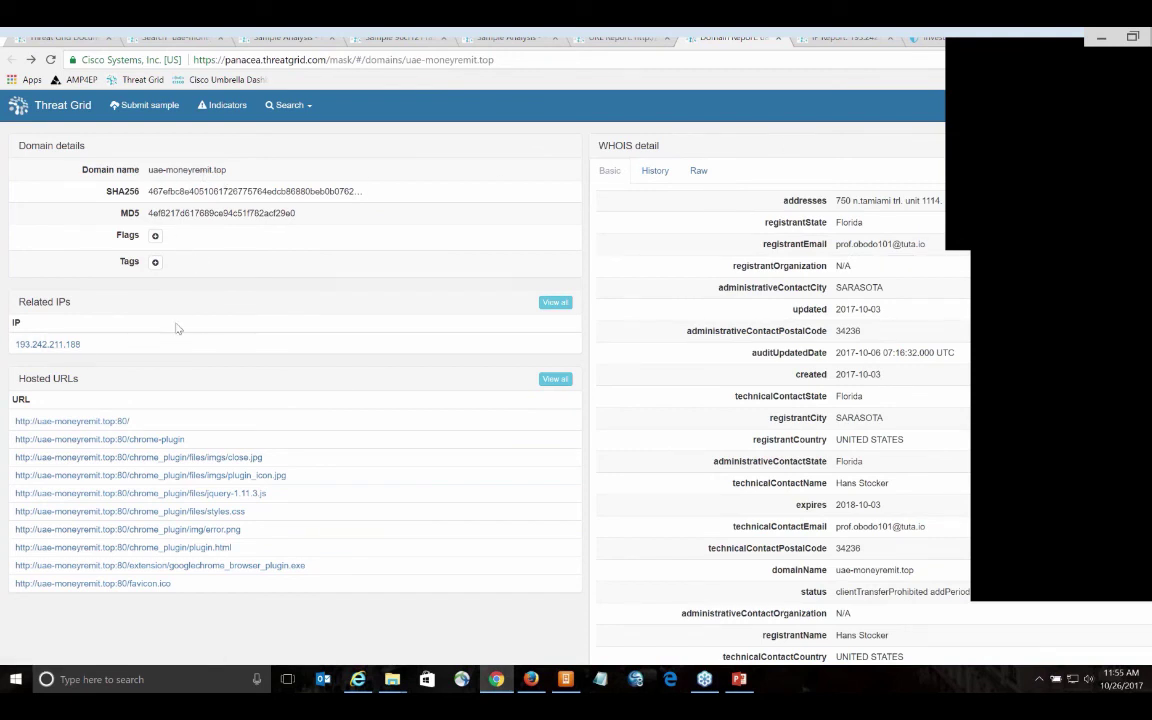
{"action": "left_click", "coordinate": [850, 39]}
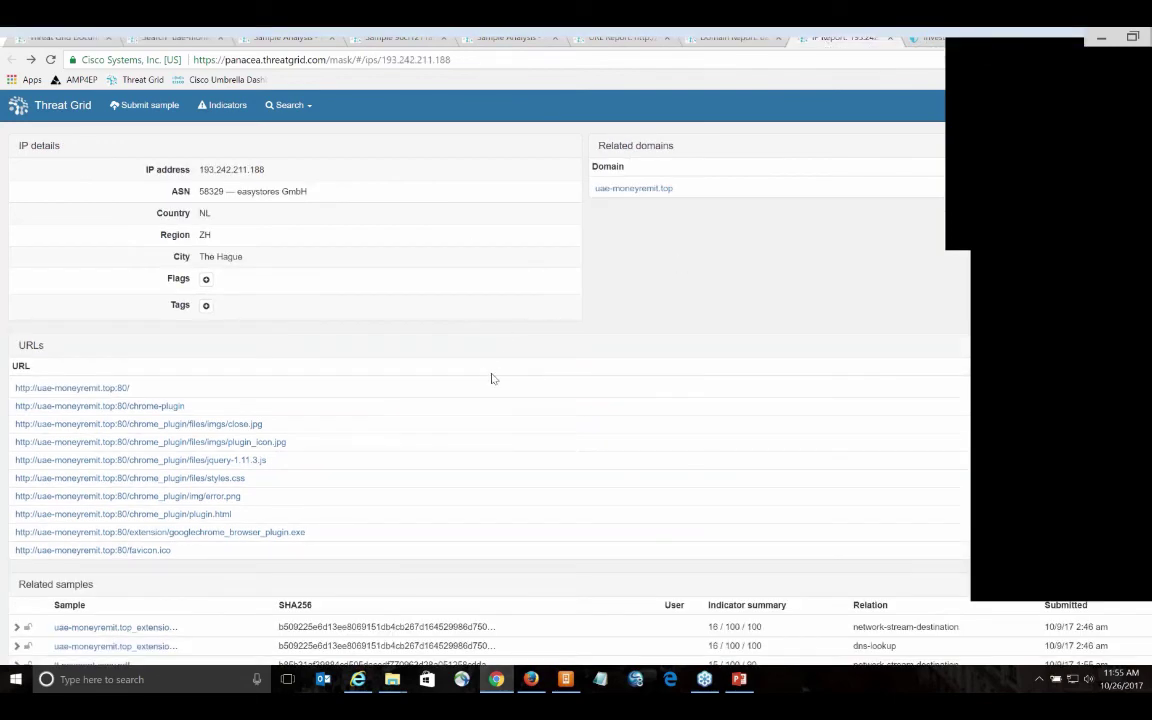
{"action": "scroll", "coordinate": [484, 370], "scroll_direction": "down", "scroll_amount": 3}
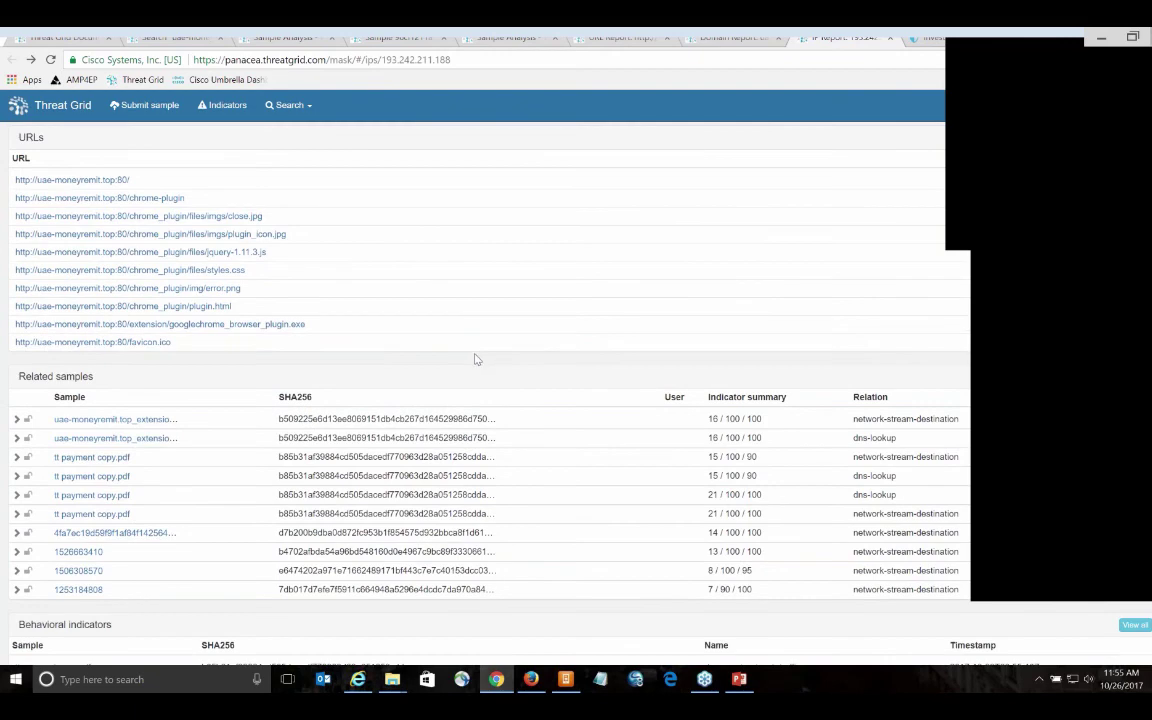
{"action": "scroll", "coordinate": [473, 360], "scroll_direction": "down", "scroll_amount": 1}
{"action": "scroll", "coordinate": [465, 352], "scroll_direction": "up", "scroll_amount": 4}
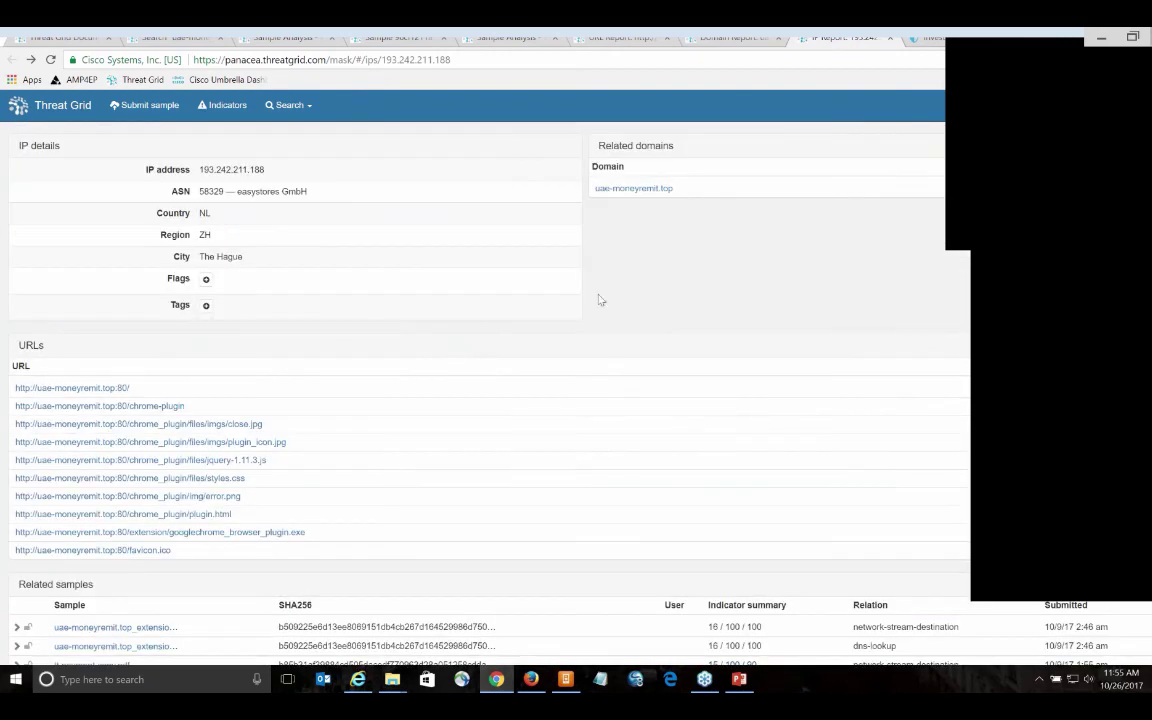
- Run an Umbrella Search on the selected related domain uae-moneyremit.top
{"action": "left_click_drag", "start_coordinate": [684, 190], "coordinate": [594, 191]}
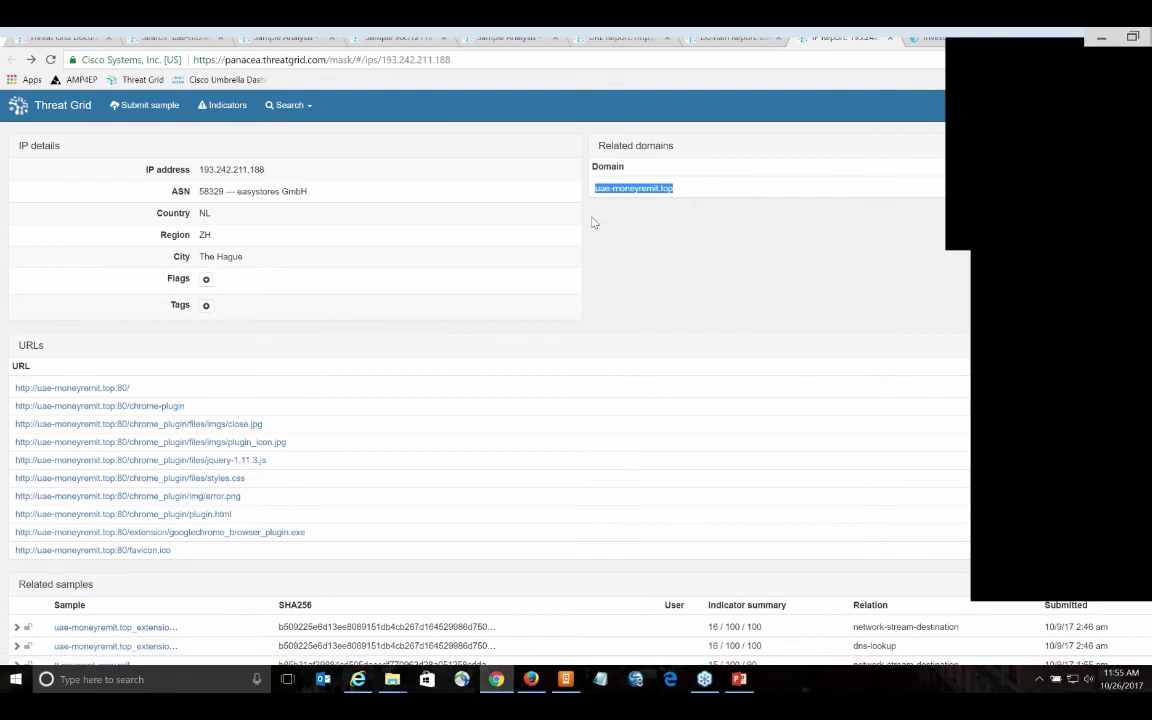
{"action": "right_click", "coordinate": [644, 190]}
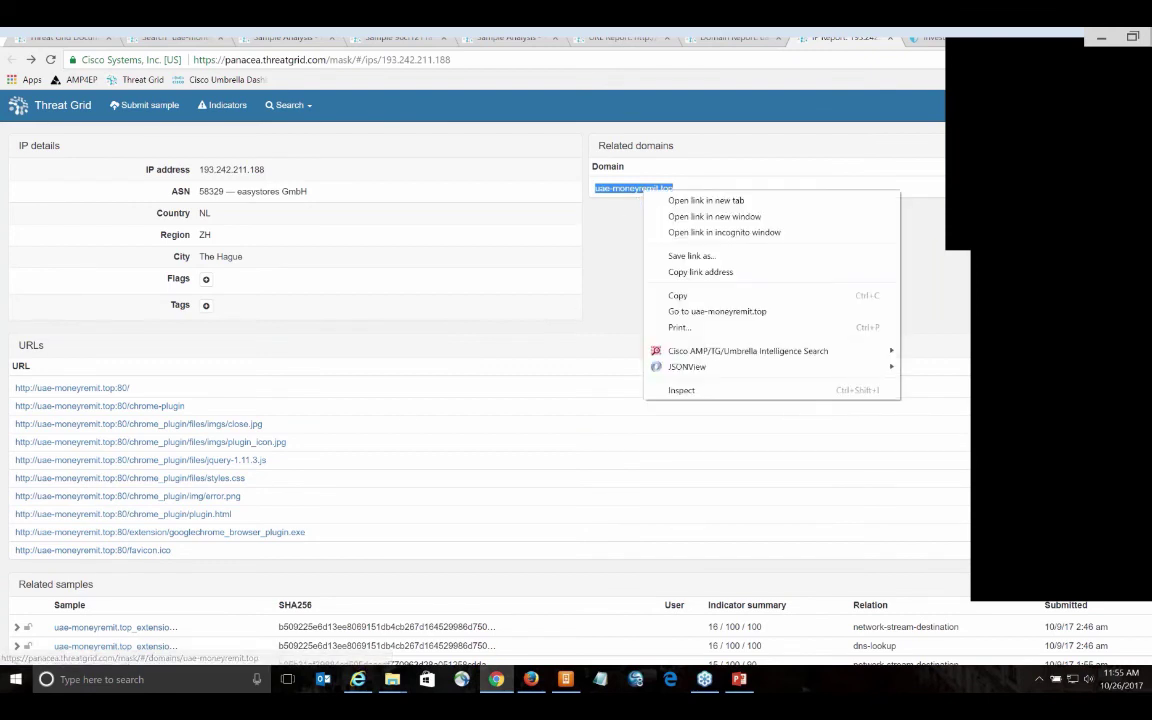
{"action": "mouse_move", "coordinate": [766, 353]}
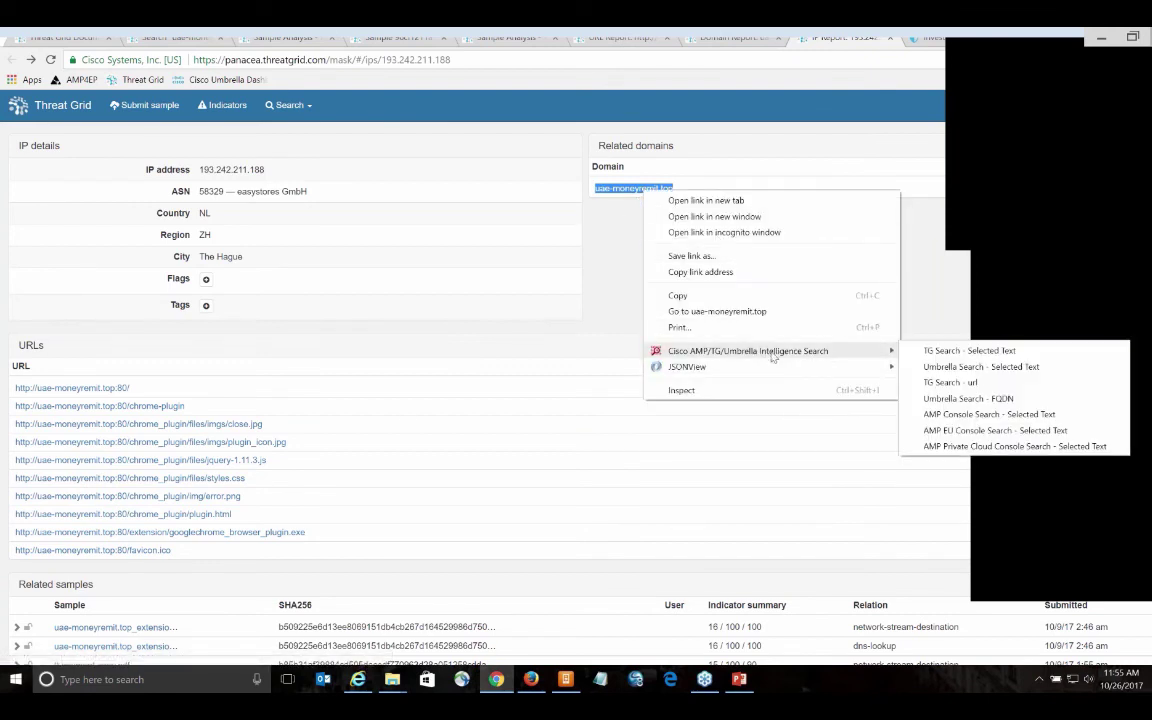
{"action": "left_click", "coordinate": [944, 368]}
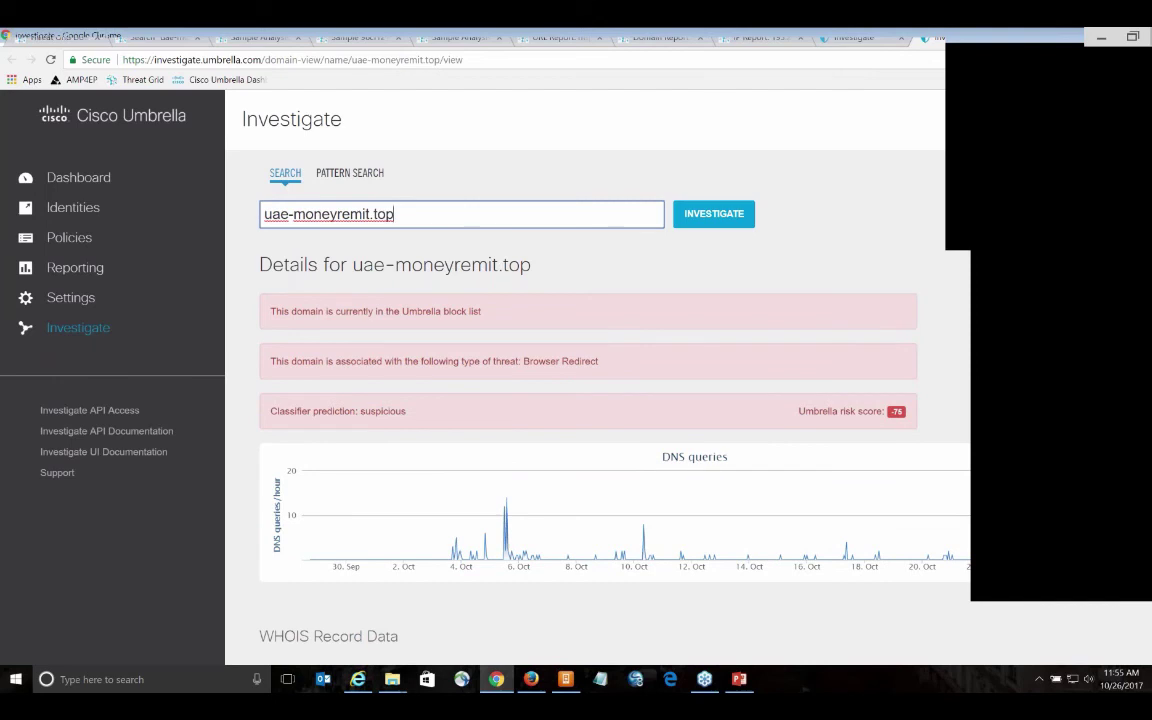
- Note the block-list status, Browser Redirect threat, suspicious prediction and risk score -75
{"action": "scroll", "coordinate": [576, 356], "scroll_direction": "down", "scroll_amount": 1}
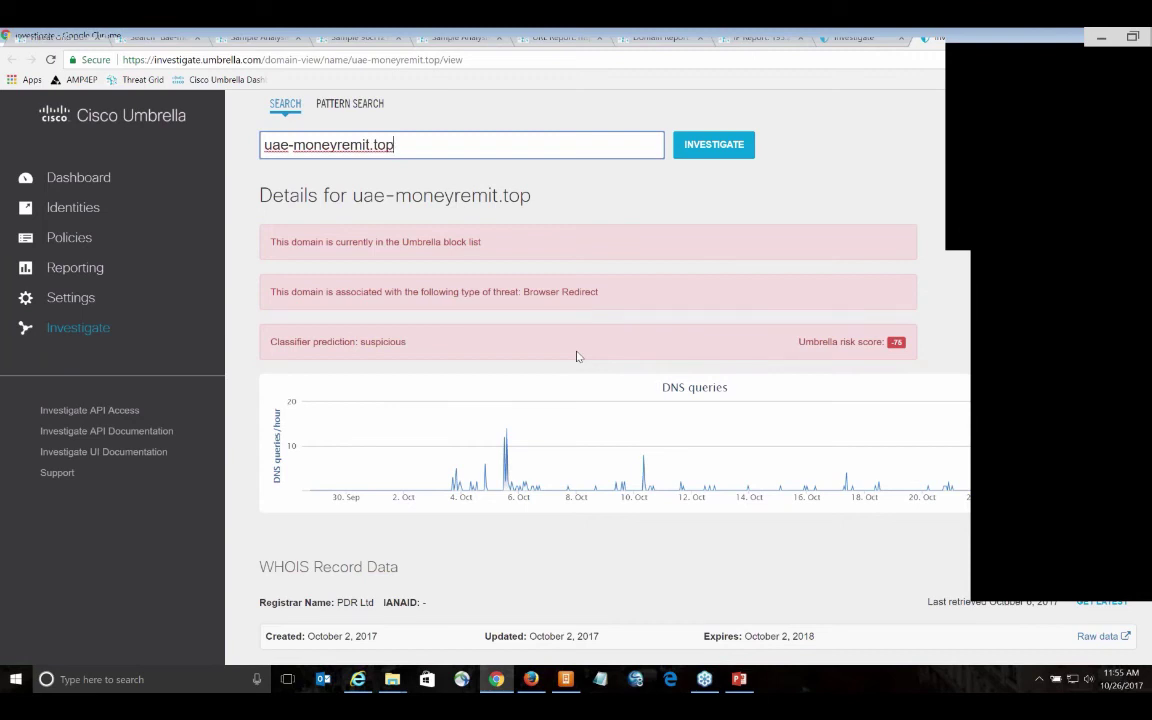
{"action": "left_click_drag", "start_coordinate": [483, 243], "coordinate": [271, 245]}
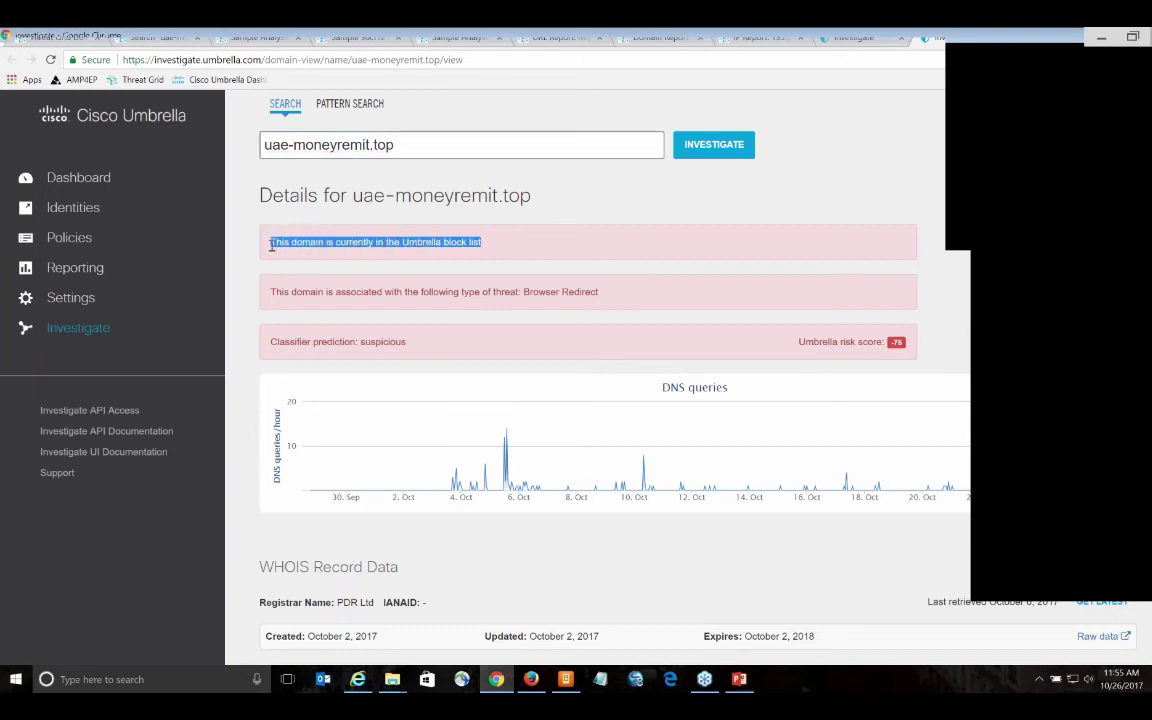
{"action": "left_click", "coordinate": [616, 295]}
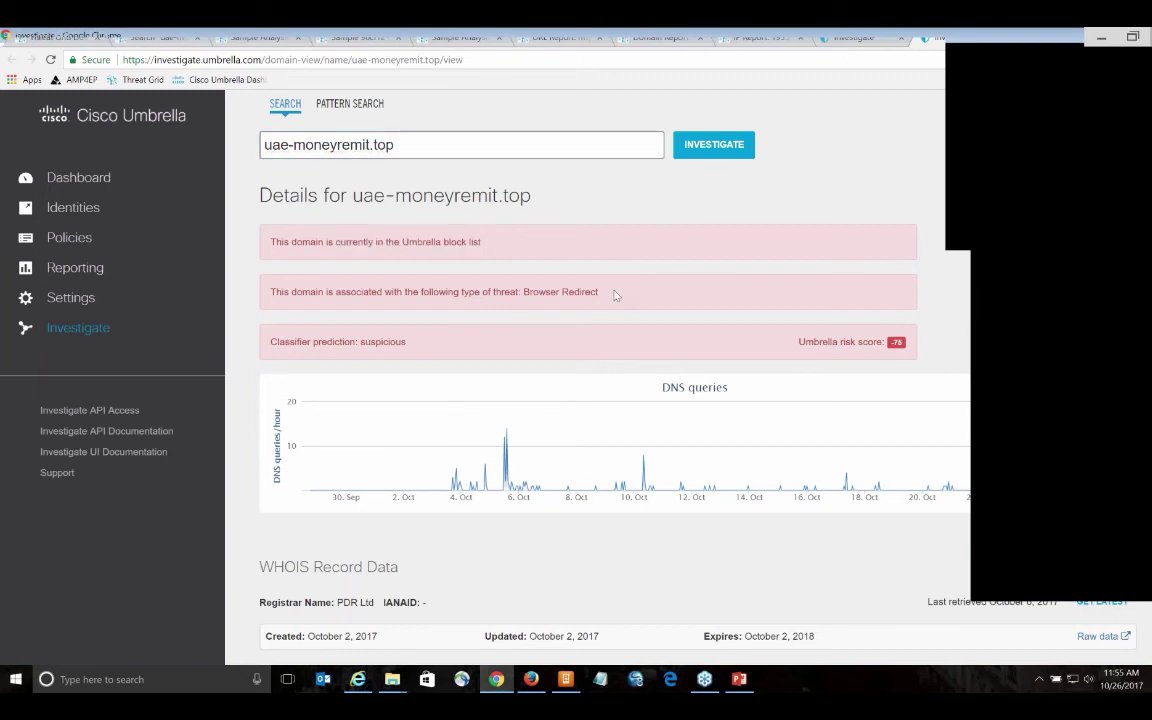
{"action": "left_click_drag", "start_coordinate": [616, 295], "coordinate": [265, 293]}
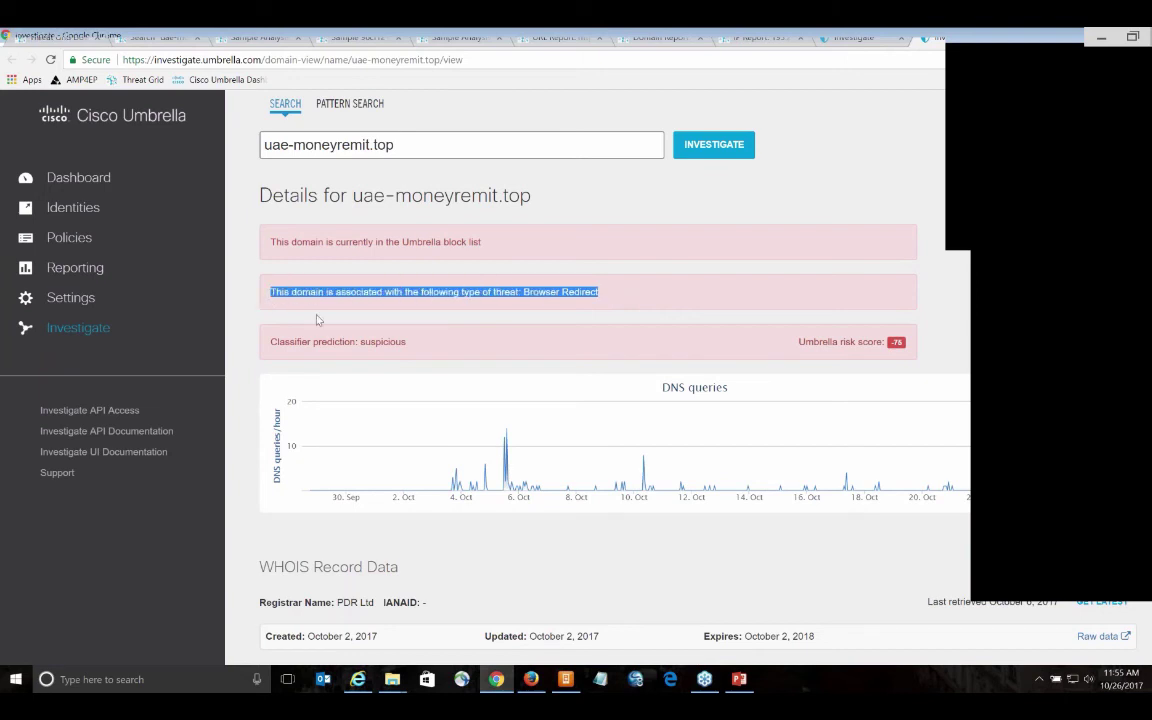
{"action": "left_click_drag", "start_coordinate": [410, 343], "coordinate": [268, 343]}
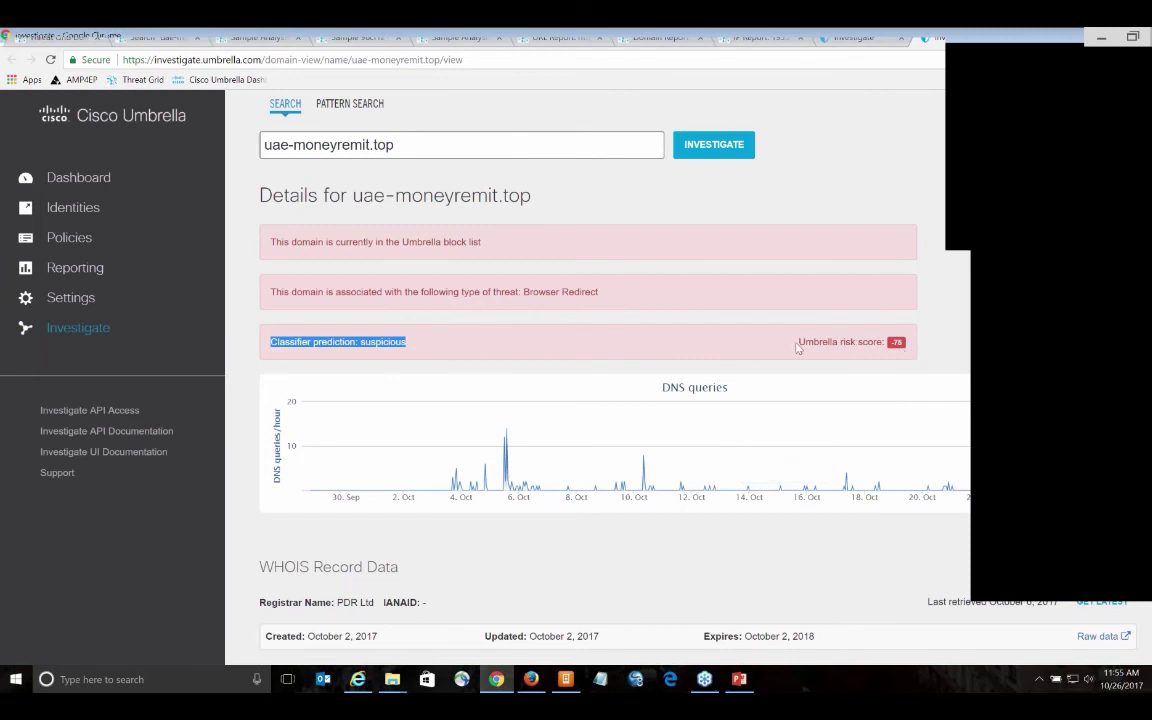
{"action": "left_click_drag", "start_coordinate": [906, 342], "coordinate": [751, 345]}
{"action": "left_click", "coordinate": [750, 344]}
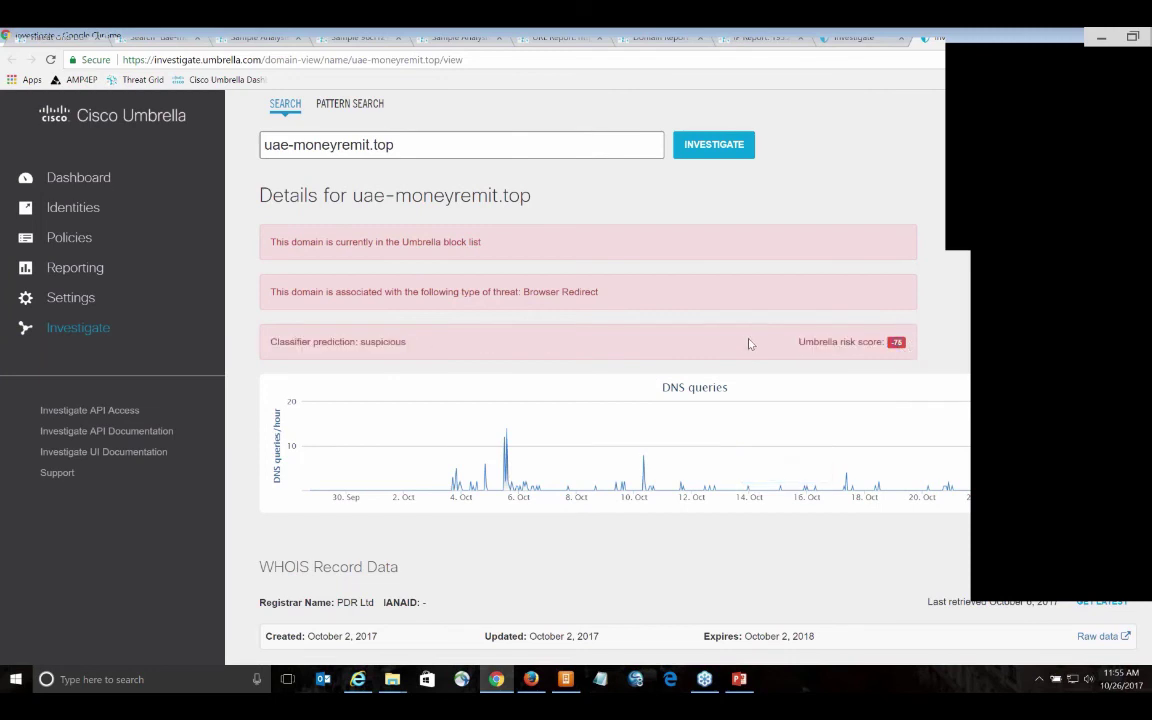
- Review the domain's WHOIS details, including the registrant email entry
{"action": "scroll", "coordinate": [748, 342], "scroll_direction": "down", "scroll_amount": 2}
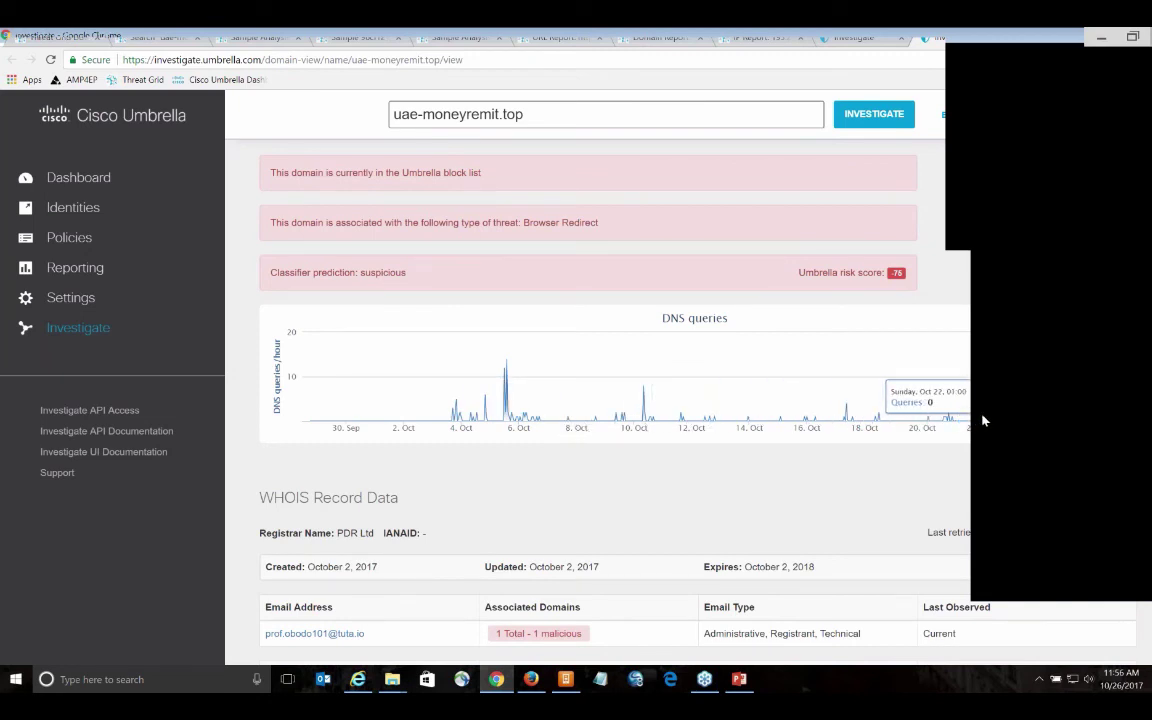
{"action": "scroll", "coordinate": [985, 421], "scroll_direction": "down", "scroll_amount": 2}
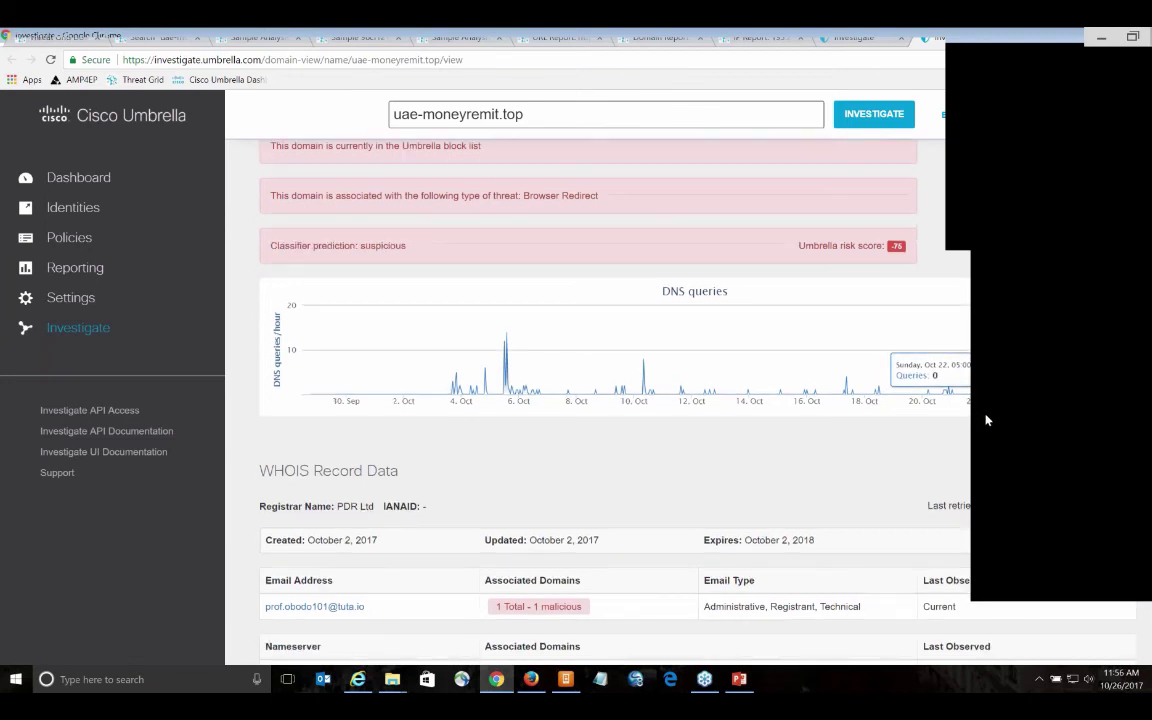
{"action": "scroll", "coordinate": [992, 422], "scroll_direction": "down", "scroll_amount": 1}
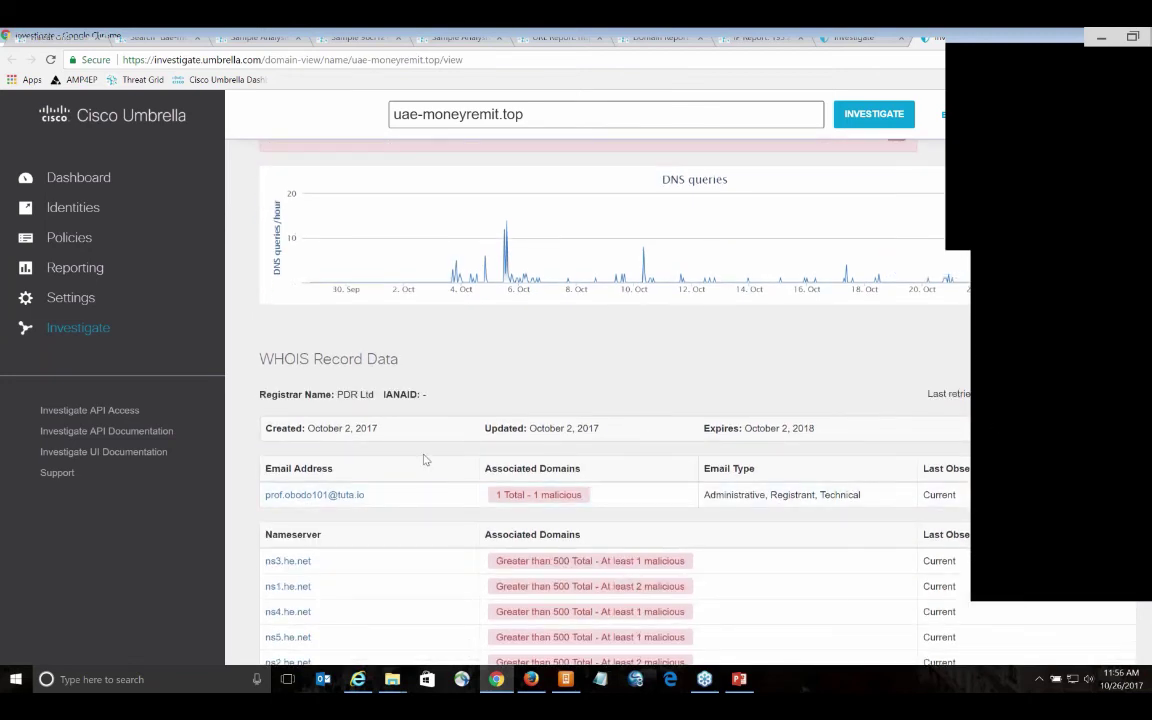
{"action": "left_click_drag", "start_coordinate": [384, 497], "coordinate": [221, 460]}
{"action": "left_click", "coordinate": [221, 460]}
- Open the 95-scored associated sample, then go back to the domain report
{"action": "scroll", "coordinate": [246, 516], "scroll_direction": "down", "scroll_amount": 1}
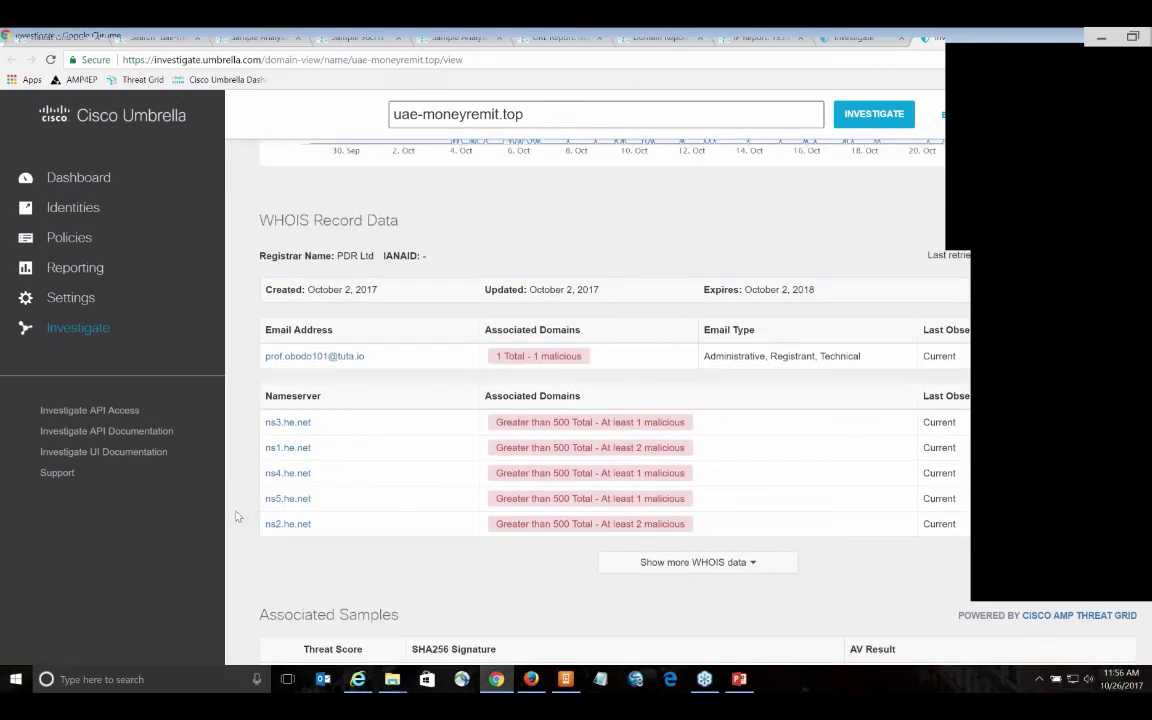
{"action": "scroll", "coordinate": [240, 513], "scroll_direction": "down", "scroll_amount": 1}
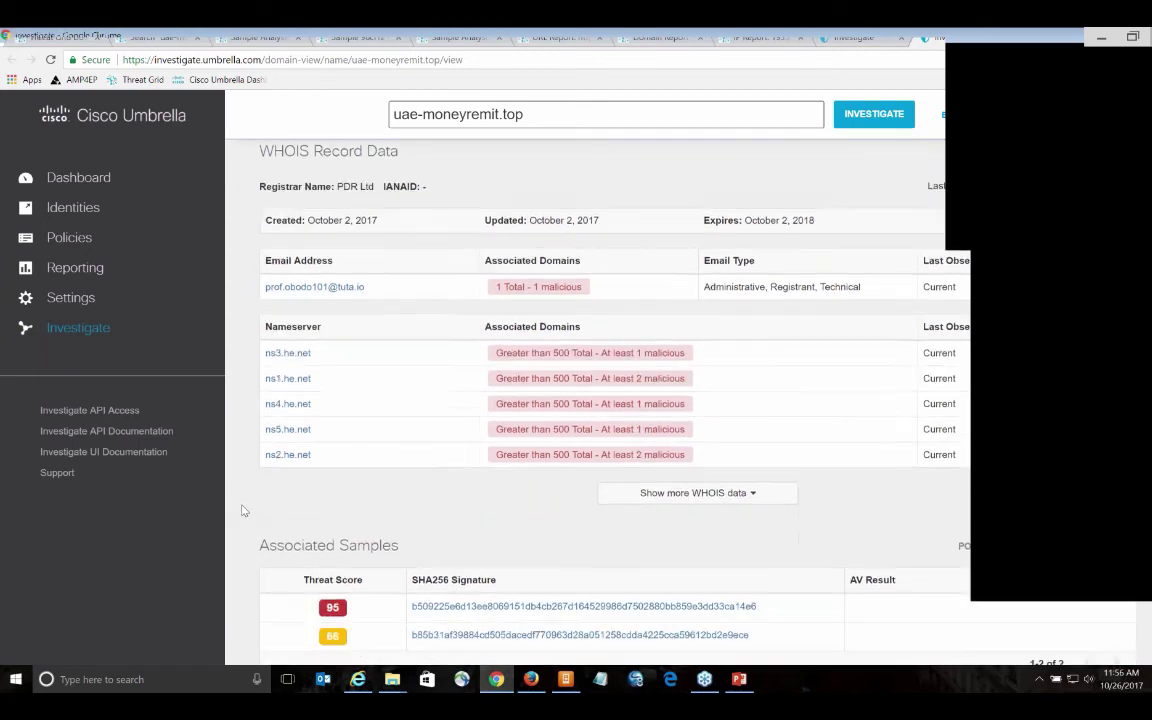
{"action": "scroll", "coordinate": [241, 511], "scroll_direction": "down", "scroll_amount": 3}
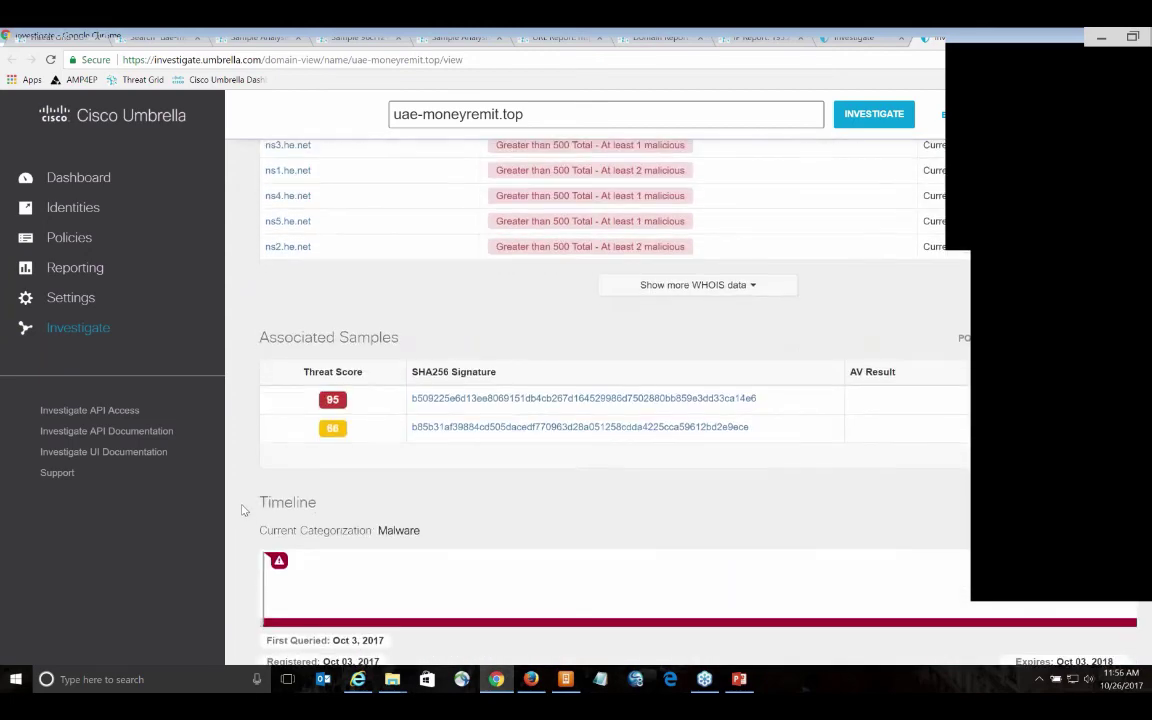
{"action": "left_click", "coordinate": [413, 399]}
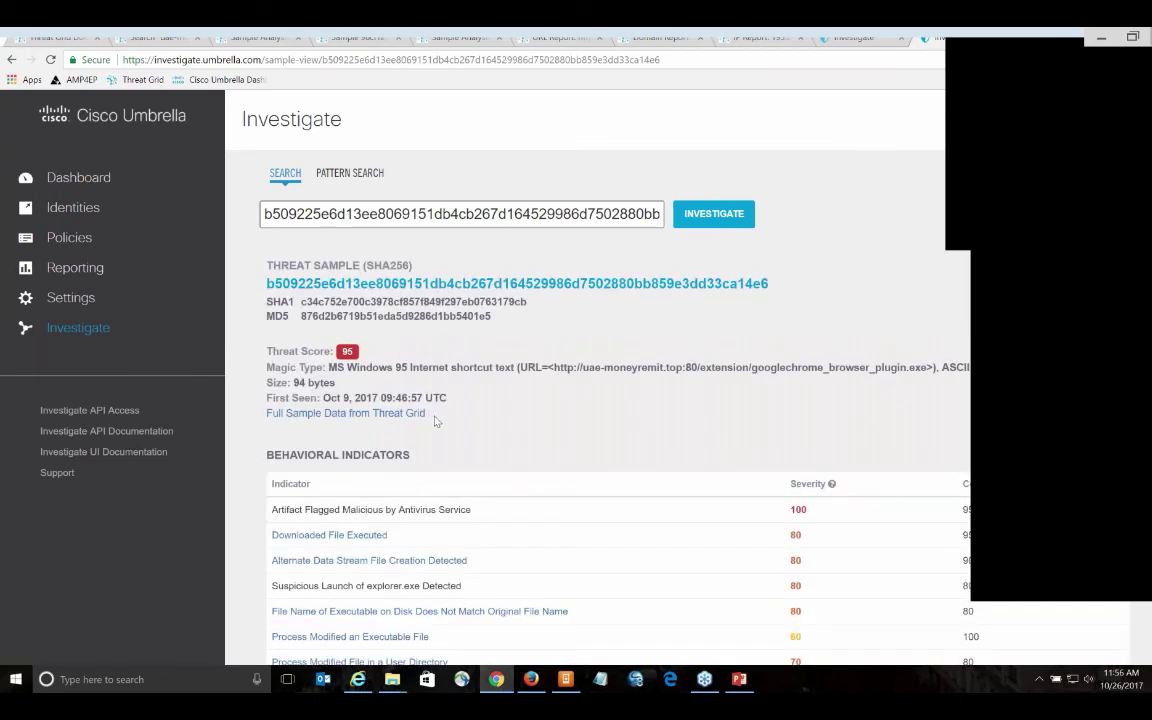
{"action": "scroll", "coordinate": [430, 400], "scroll_direction": "down", "scroll_amount": 3}
{"action": "scroll", "coordinate": [504, 424], "scroll_direction": "down", "scroll_amount": 1}
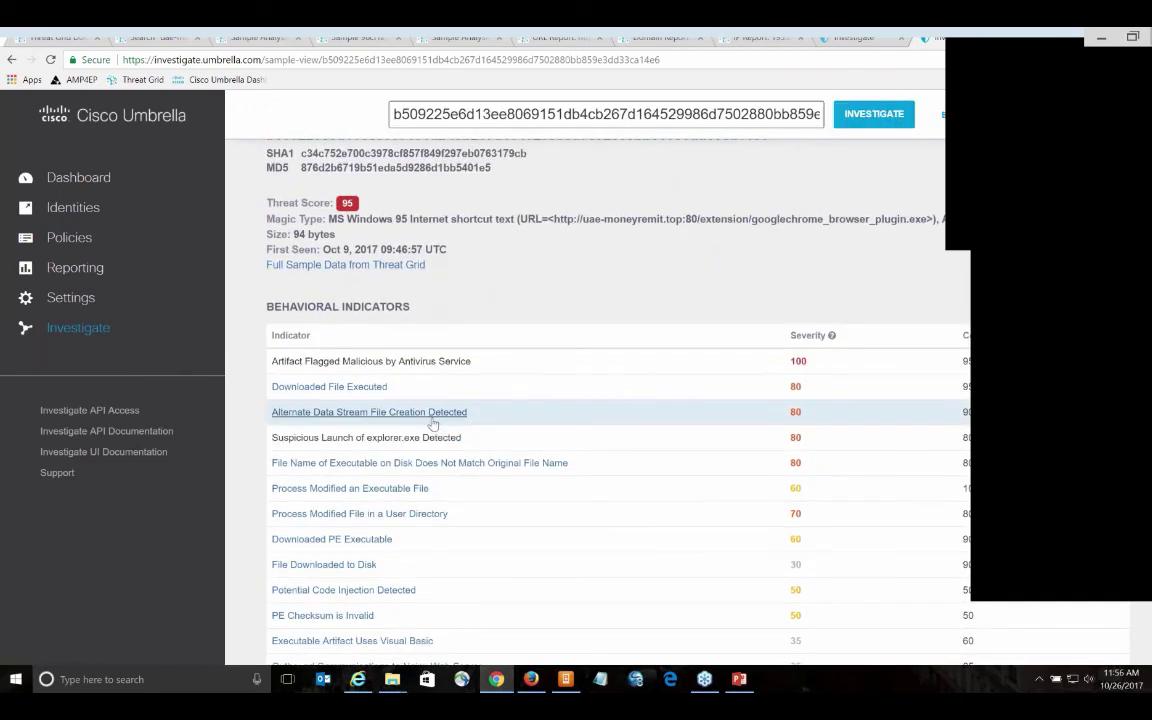
{"action": "left_click", "coordinate": [13, 63]}
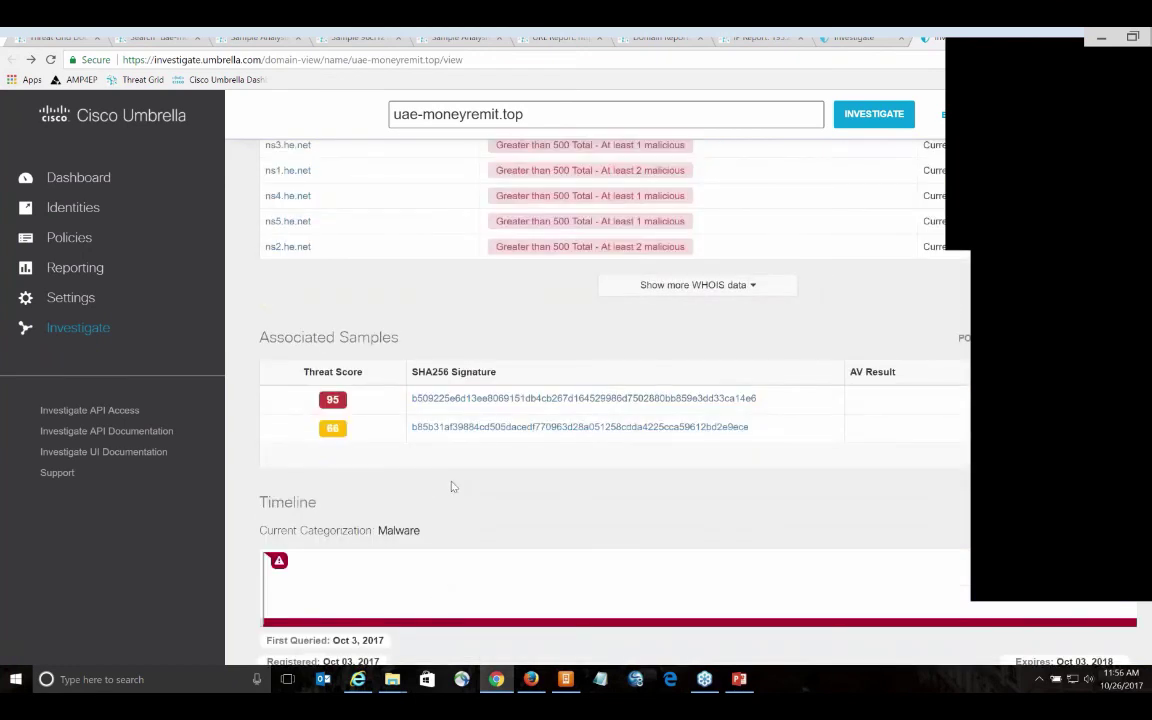
- Scroll through the domain's features to IP Addresses and open 193.242.211.188
{"action": "scroll", "coordinate": [450, 487], "scroll_direction": "down", "scroll_amount": 3}
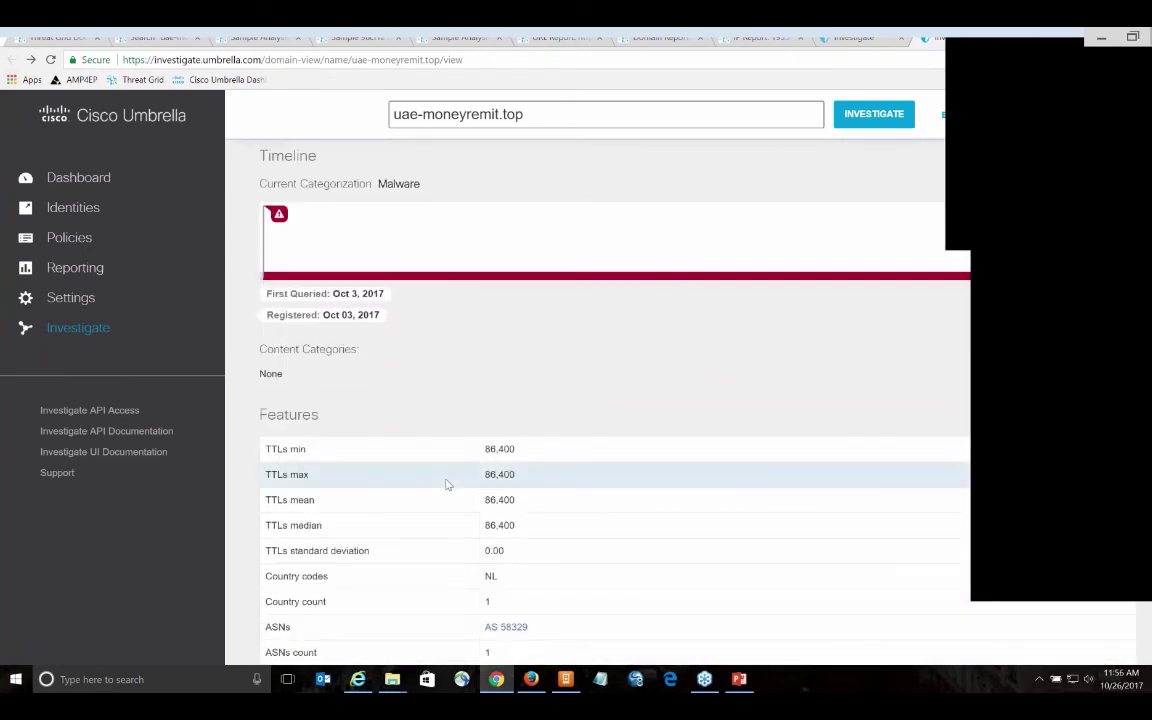
{"action": "scroll", "coordinate": [447, 486], "scroll_direction": "down", "scroll_amount": 1}
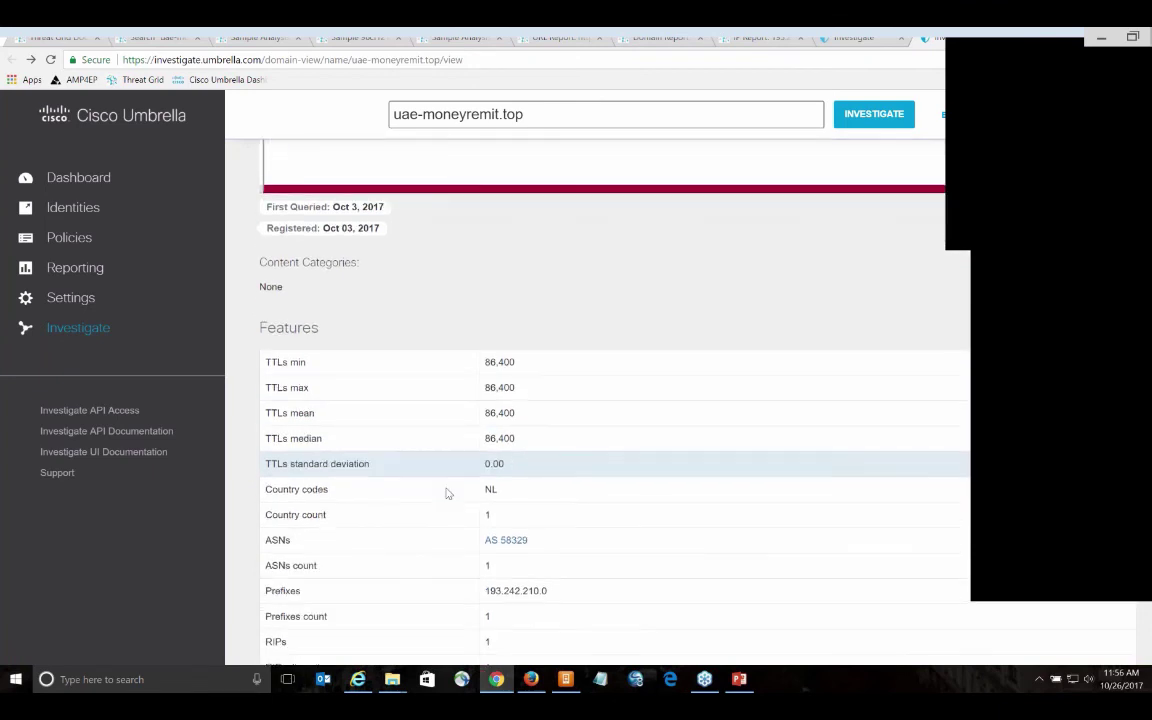
{"action": "scroll", "coordinate": [447, 492], "scroll_direction": "down", "scroll_amount": 1}
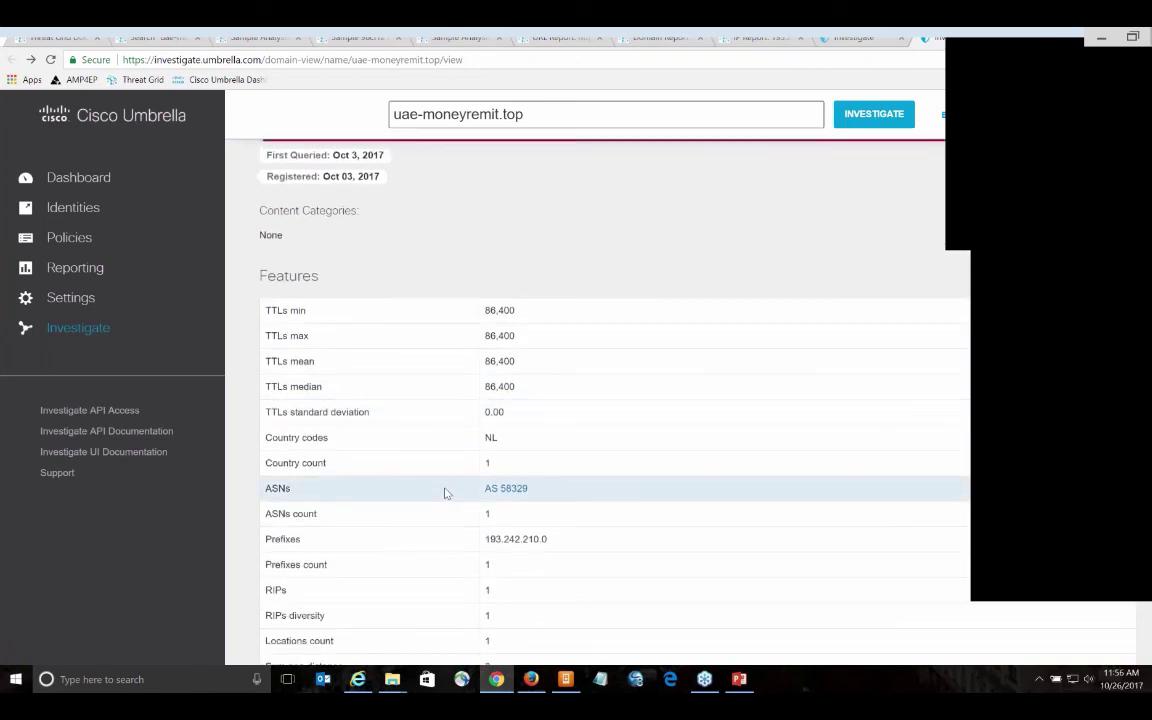
{"action": "scroll", "coordinate": [443, 490], "scroll_direction": "down", "scroll_amount": 1}
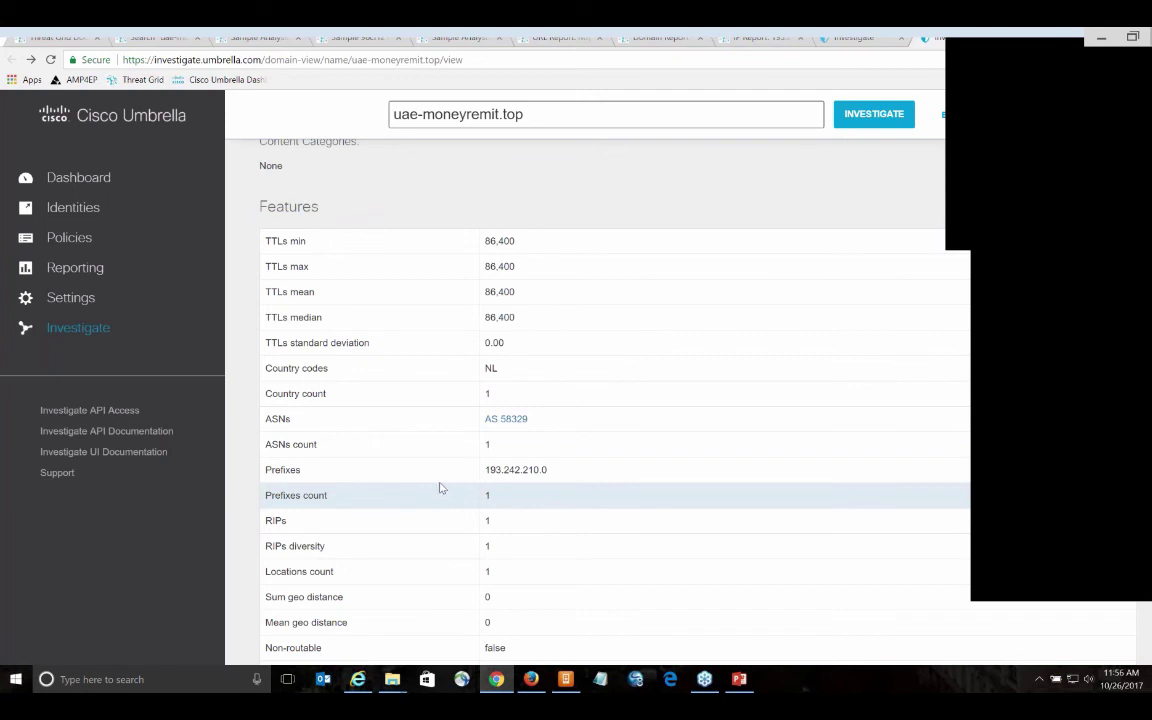
{"action": "scroll", "coordinate": [441, 487], "scroll_direction": "up", "scroll_amount": 3}
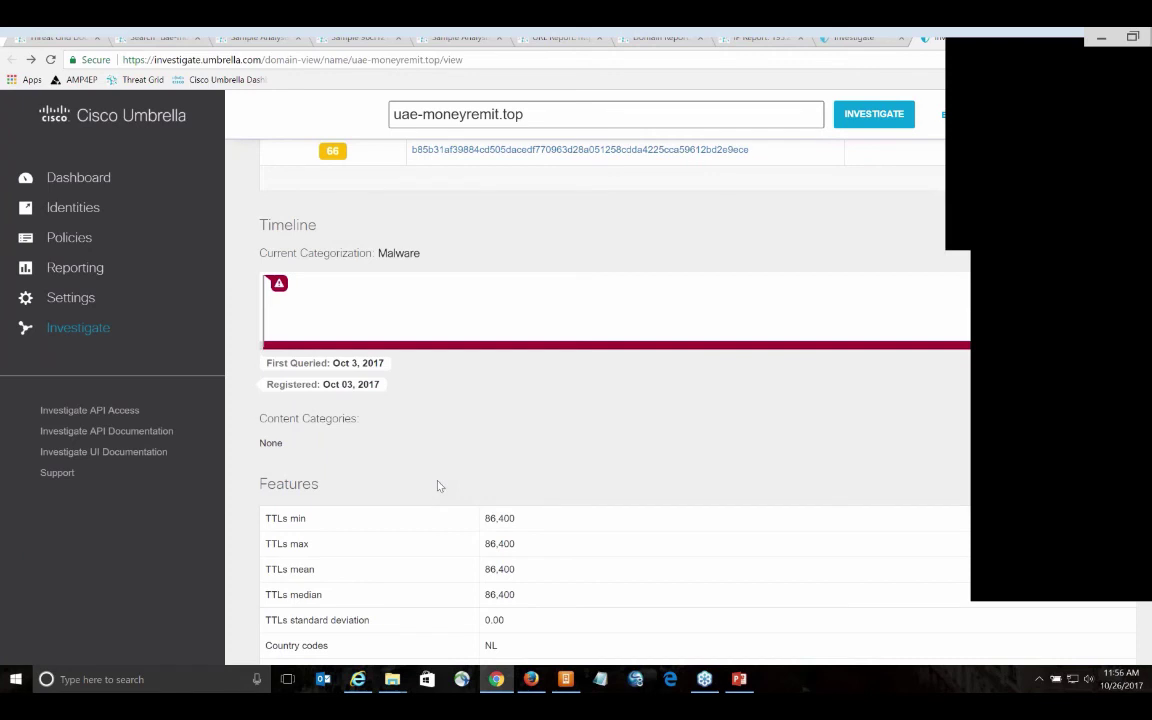
{"action": "scroll", "coordinate": [437, 486], "scroll_direction": "down", "scroll_amount": 8}
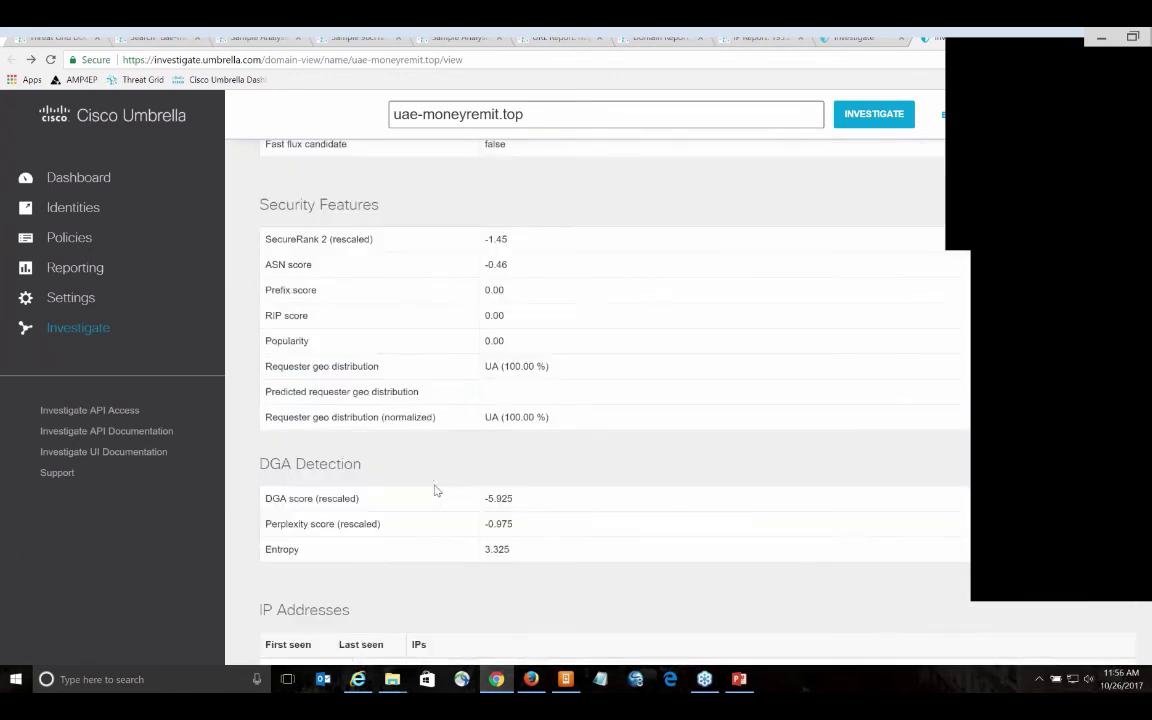
{"action": "scroll", "coordinate": [435, 490], "scroll_direction": "down", "scroll_amount": 3}
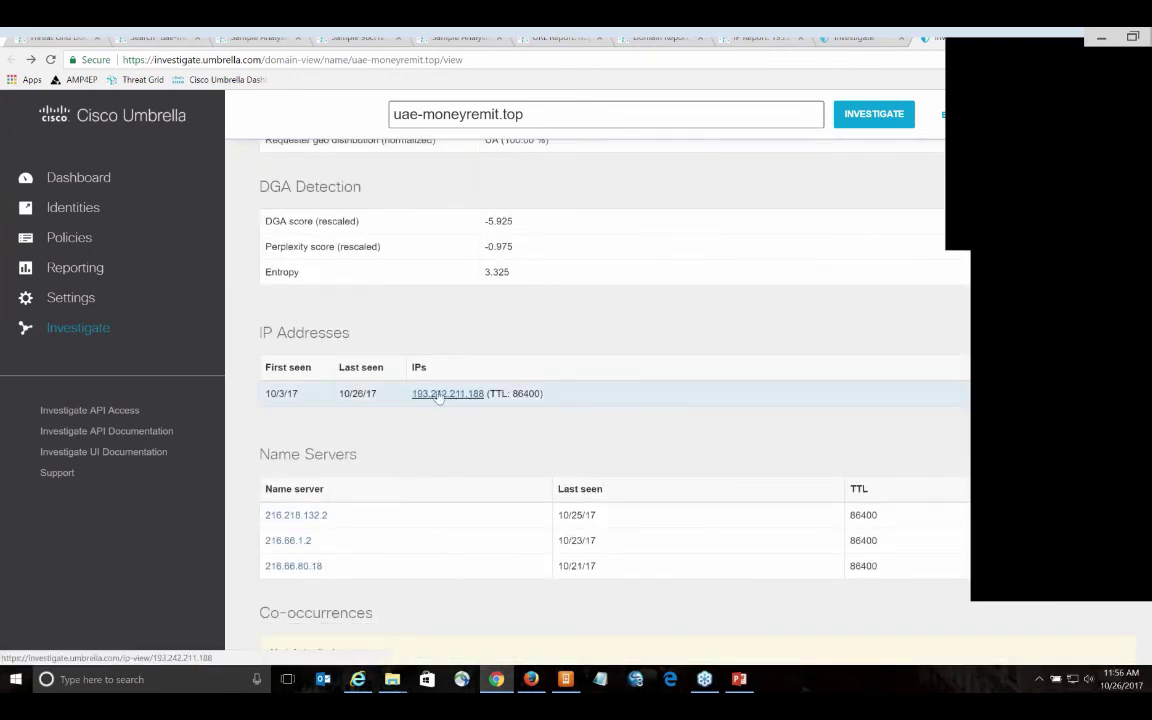
{"action": "left_click", "coordinate": [438, 394]}
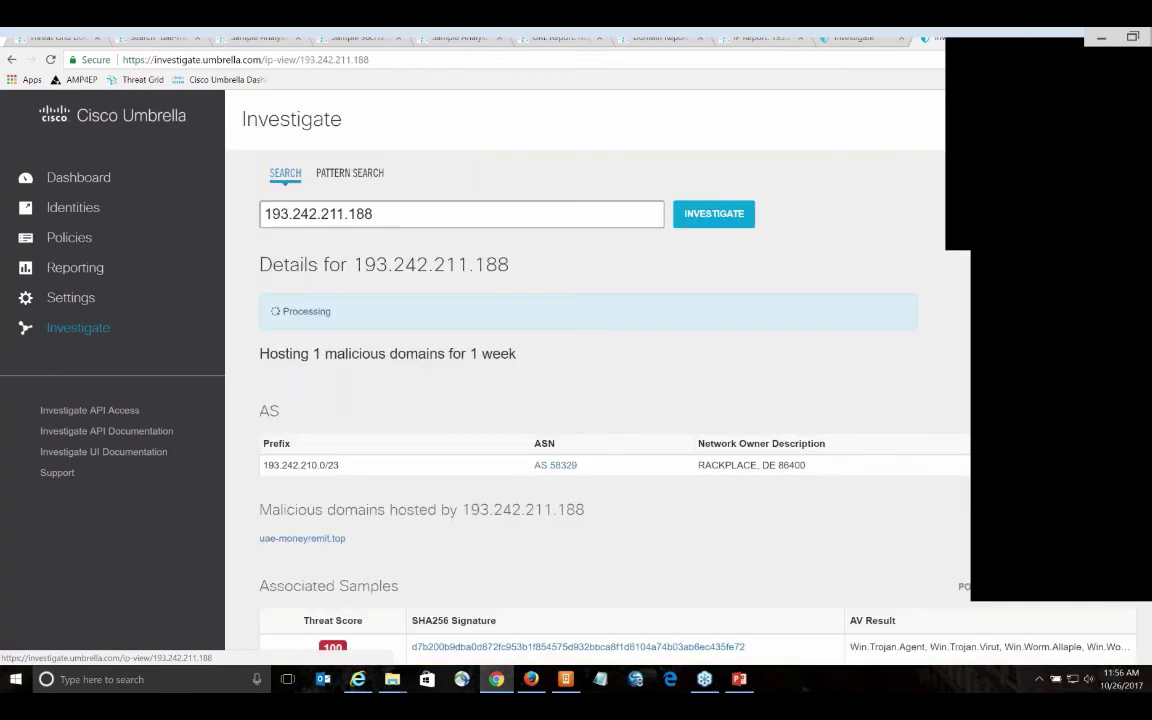
- Scroll down the 193.242.211.188 IP report to its Known domains section
{"action": "scroll", "coordinate": [517, 367], "scroll_direction": "down", "scroll_amount": 1}
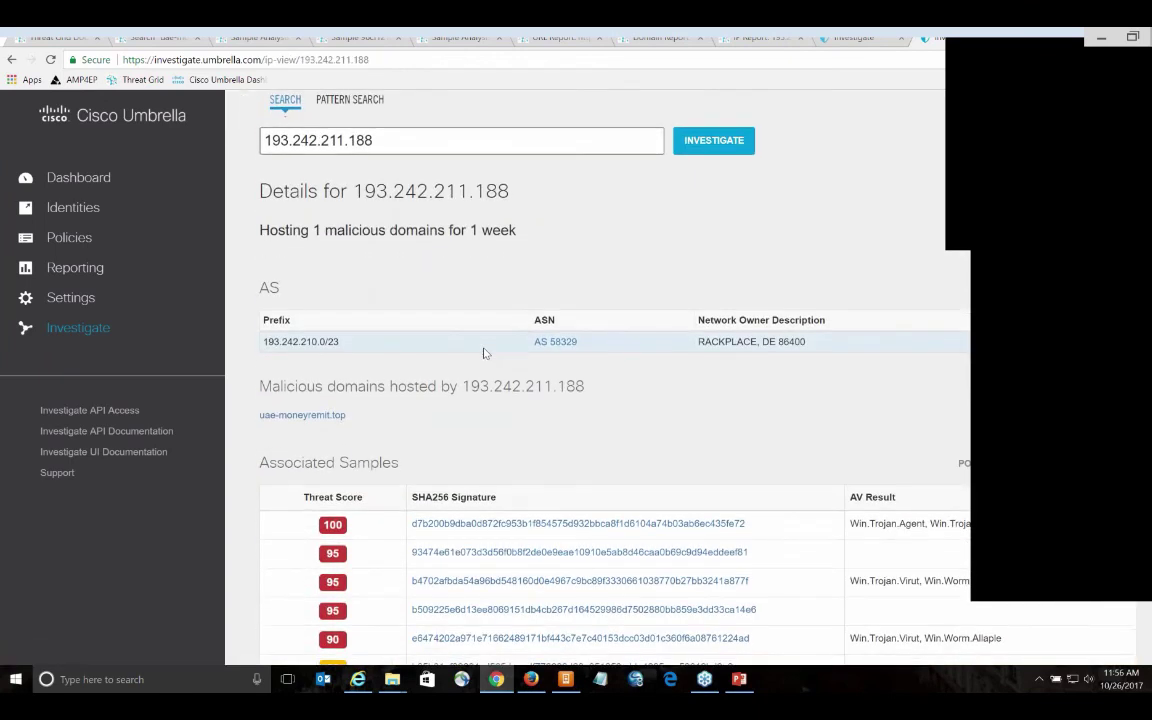
{"action": "scroll", "coordinate": [483, 353], "scroll_direction": "down", "scroll_amount": 1}
{"action": "left_click_drag", "start_coordinate": [355, 352], "coordinate": [262, 321]}
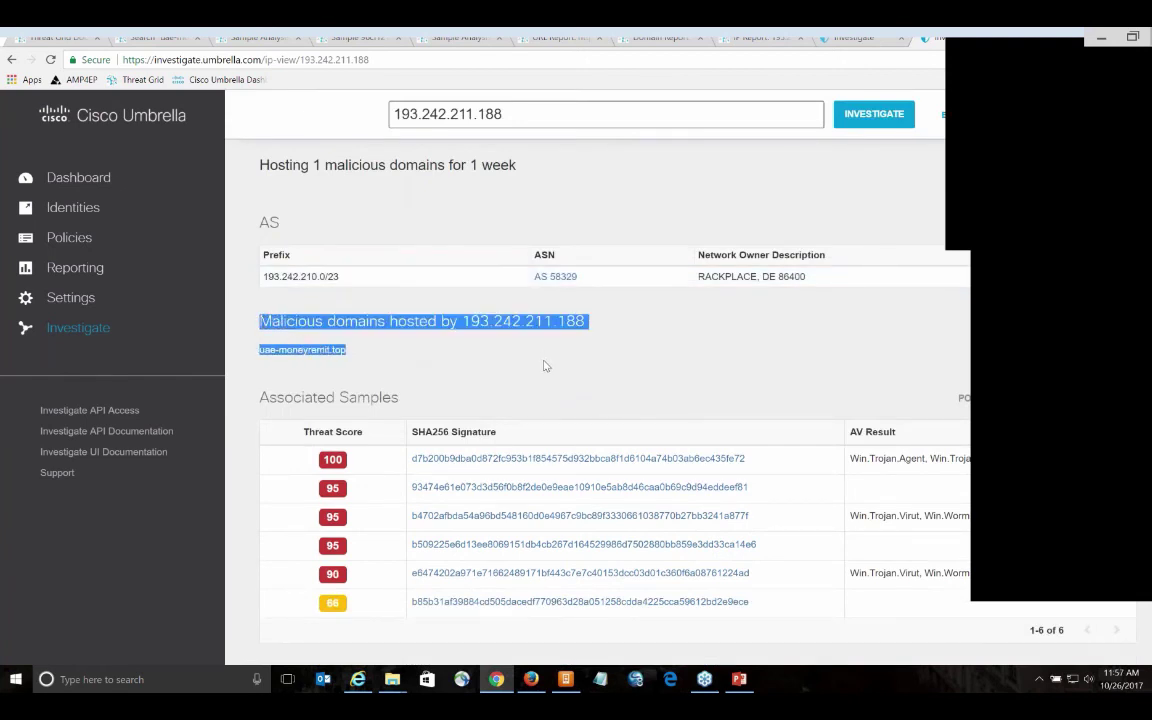
{"action": "scroll", "coordinate": [547, 366], "scroll_direction": "down", "scroll_amount": 1}
{"action": "scroll", "coordinate": [547, 366], "scroll_direction": "down", "scroll_amount": 4}
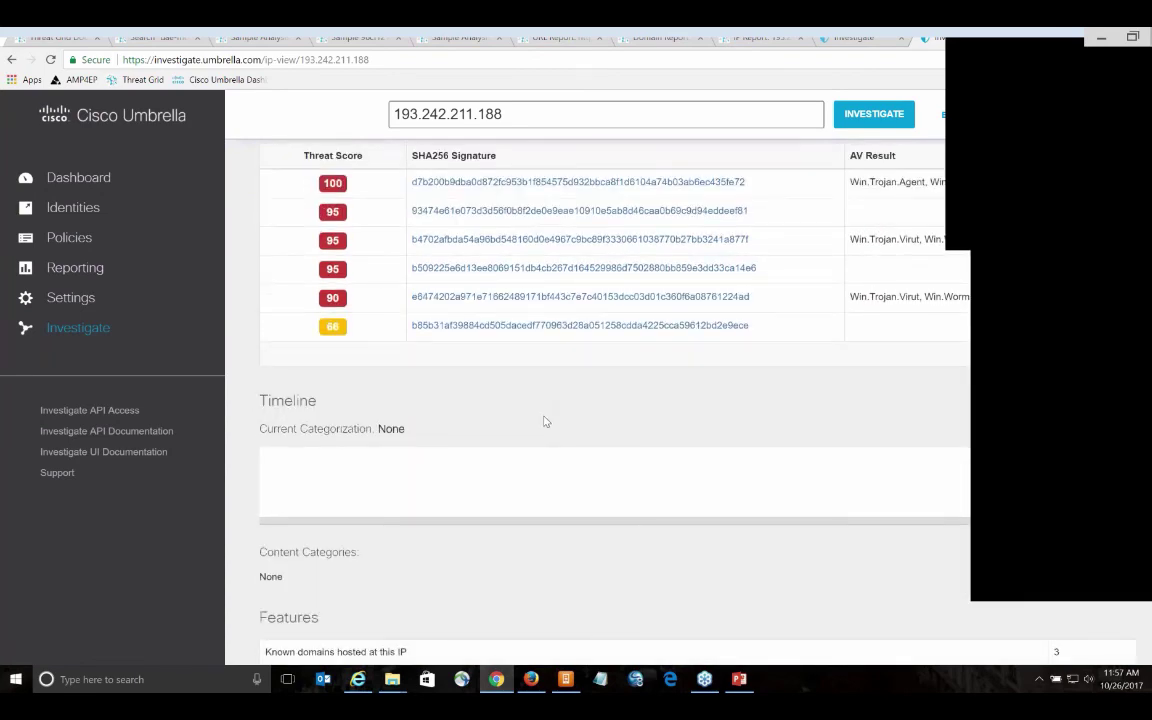
{"action": "scroll", "coordinate": [545, 410], "scroll_direction": "up", "scroll_amount": 1}
{"action": "scroll", "coordinate": [545, 406], "scroll_direction": "down", "scroll_amount": 4}
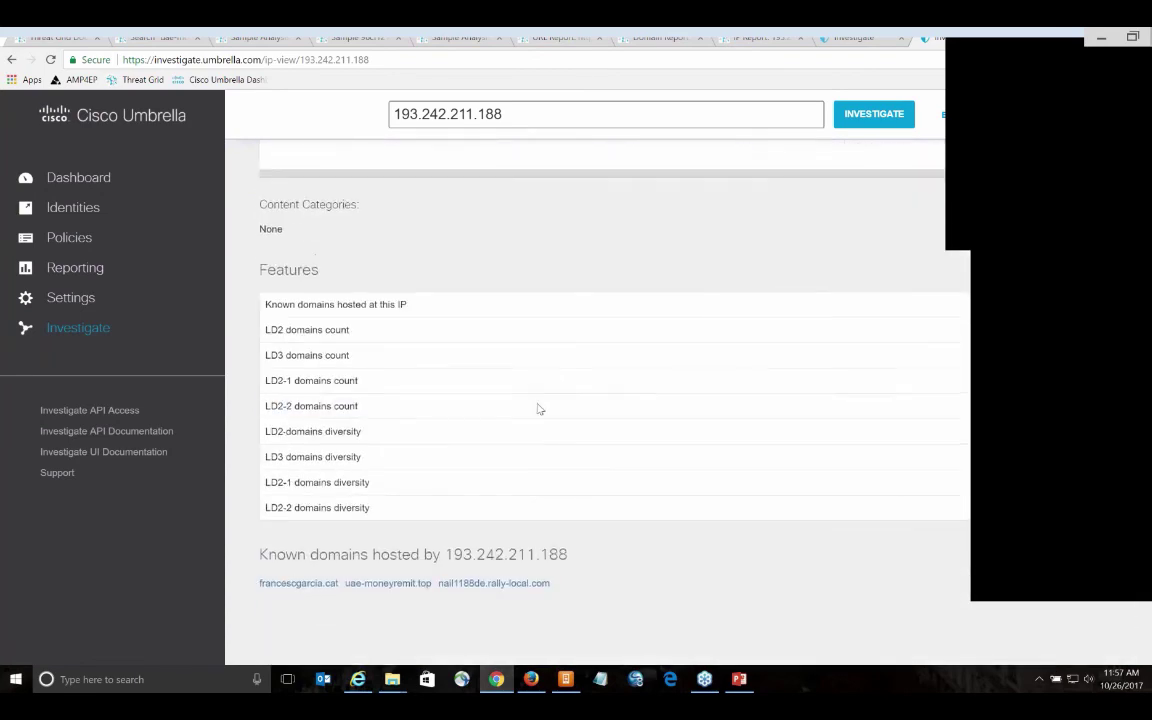
- Highlight the three known hosted domains, then reopen the uae-moneyremit.top domain report
{"action": "left_click_drag", "start_coordinate": [604, 612], "coordinate": [232, 505]}
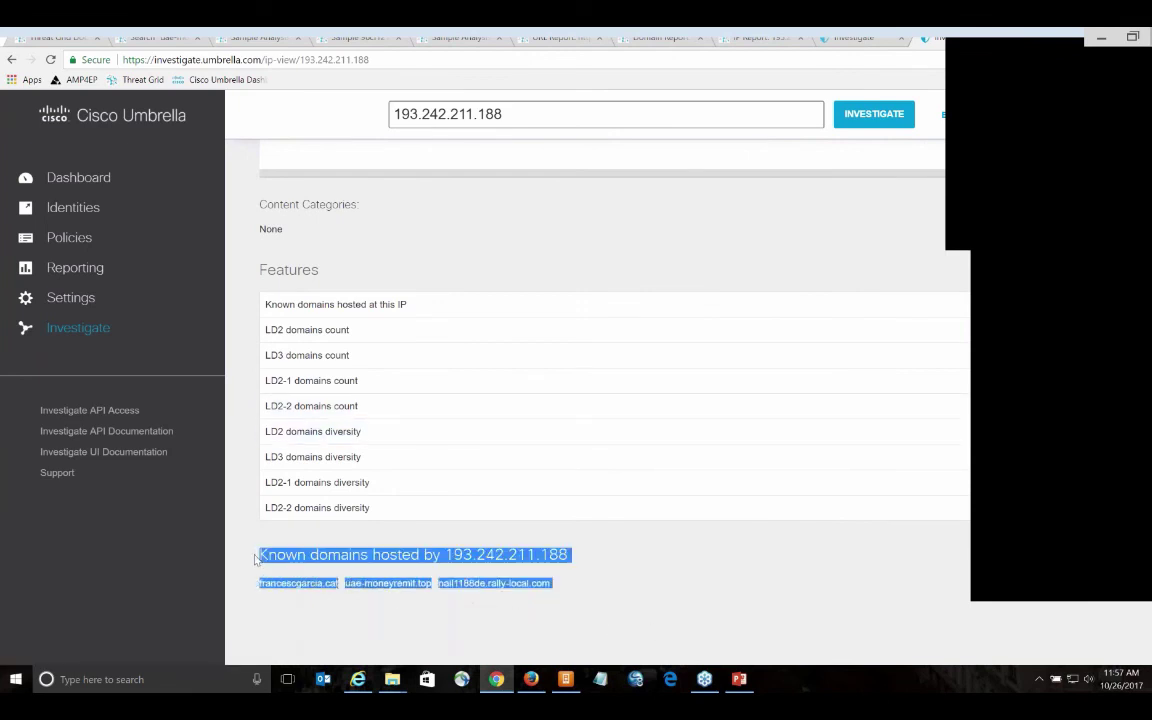
{"action": "left_click", "coordinate": [660, 576]}
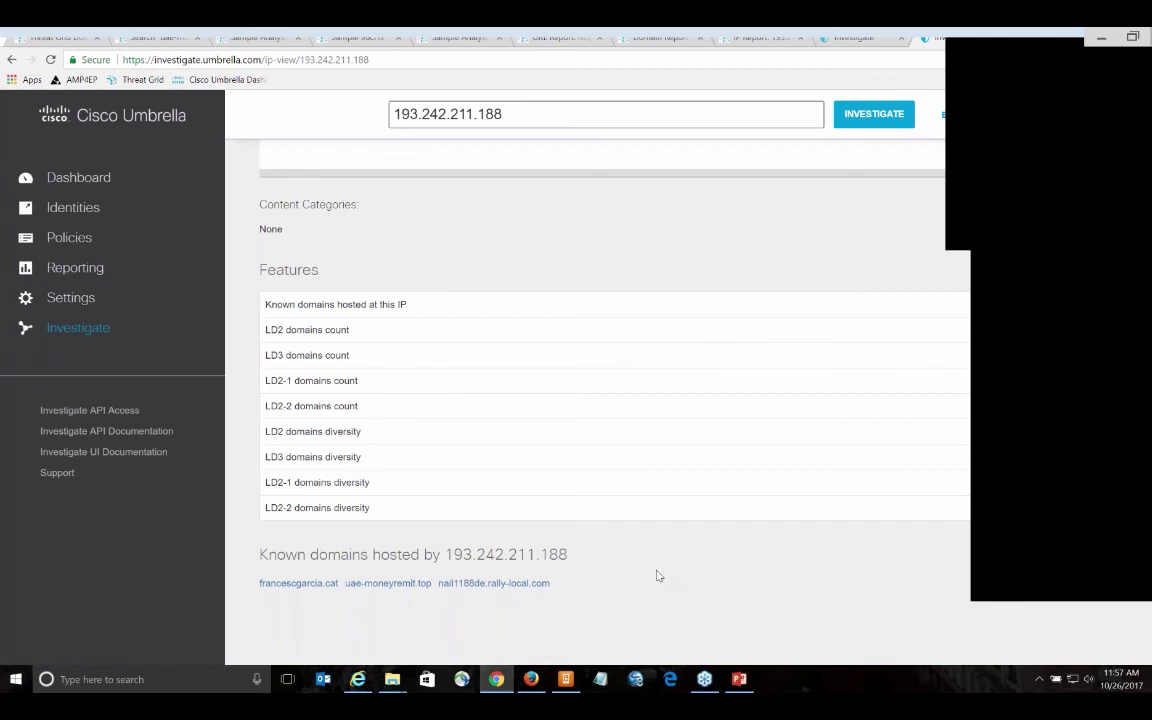
{"action": "left_click", "coordinate": [388, 584]}
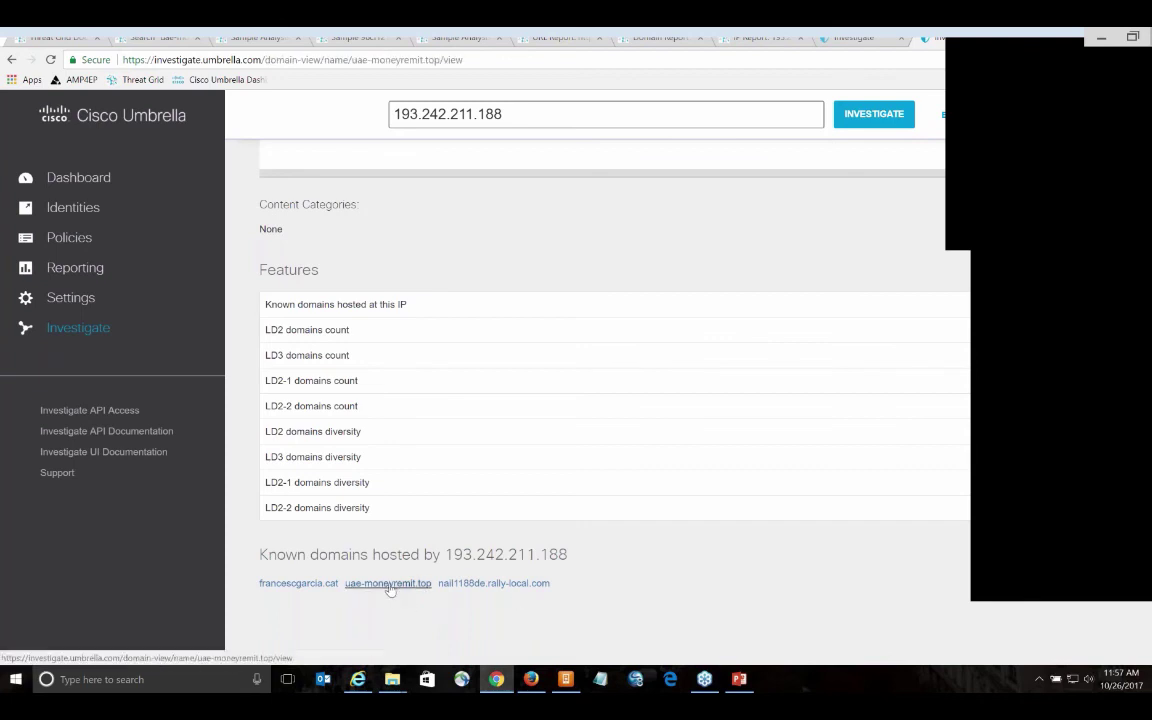
- Review uae-moneyremit.top's block-list alerts, DNS query chart and October 2017 WHOIS, then hand presenting to another participant
{"action": "scroll", "coordinate": [489, 494], "scroll_direction": "down", "scroll_amount": 2}
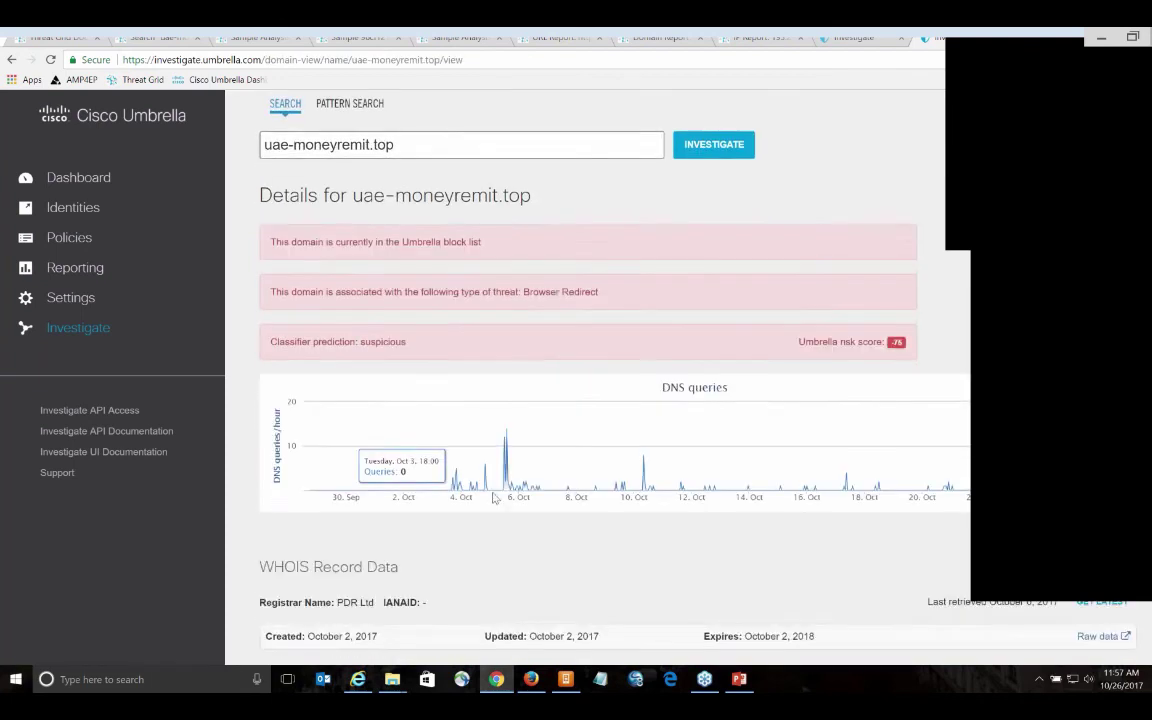
{"action": "scroll", "coordinate": [480, 524], "scroll_direction": "down", "scroll_amount": 1}
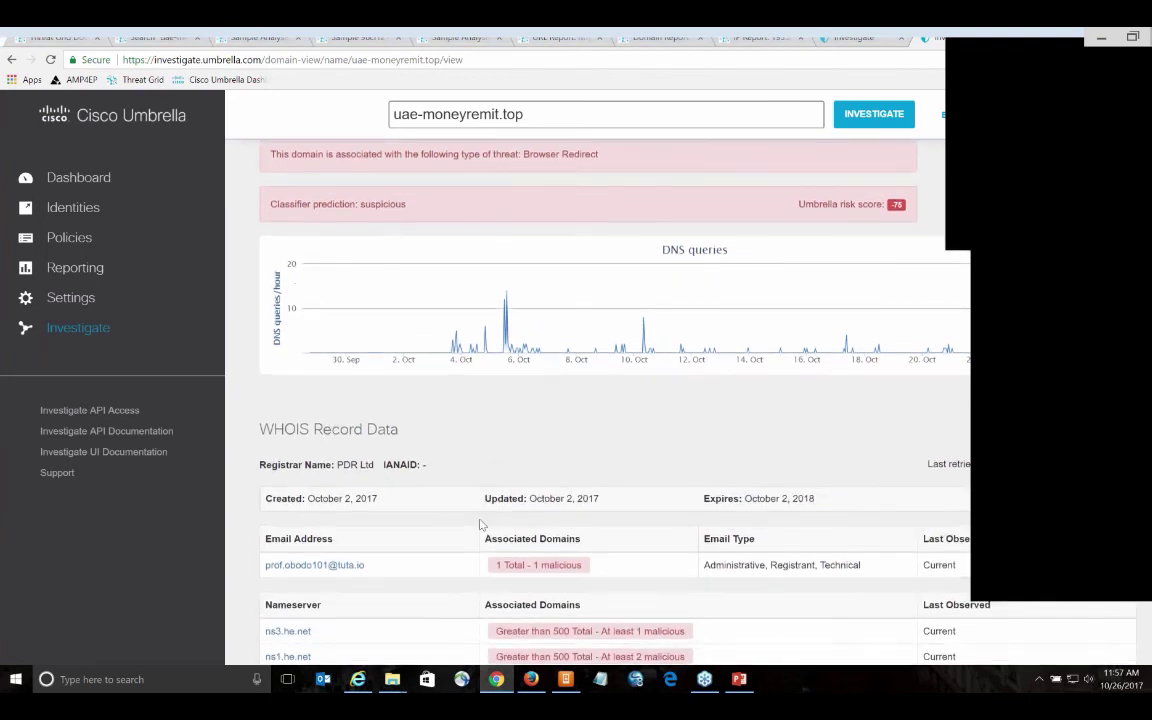
{"action": "scroll", "coordinate": [480, 524], "scroll_direction": "up", "scroll_amount": 2}
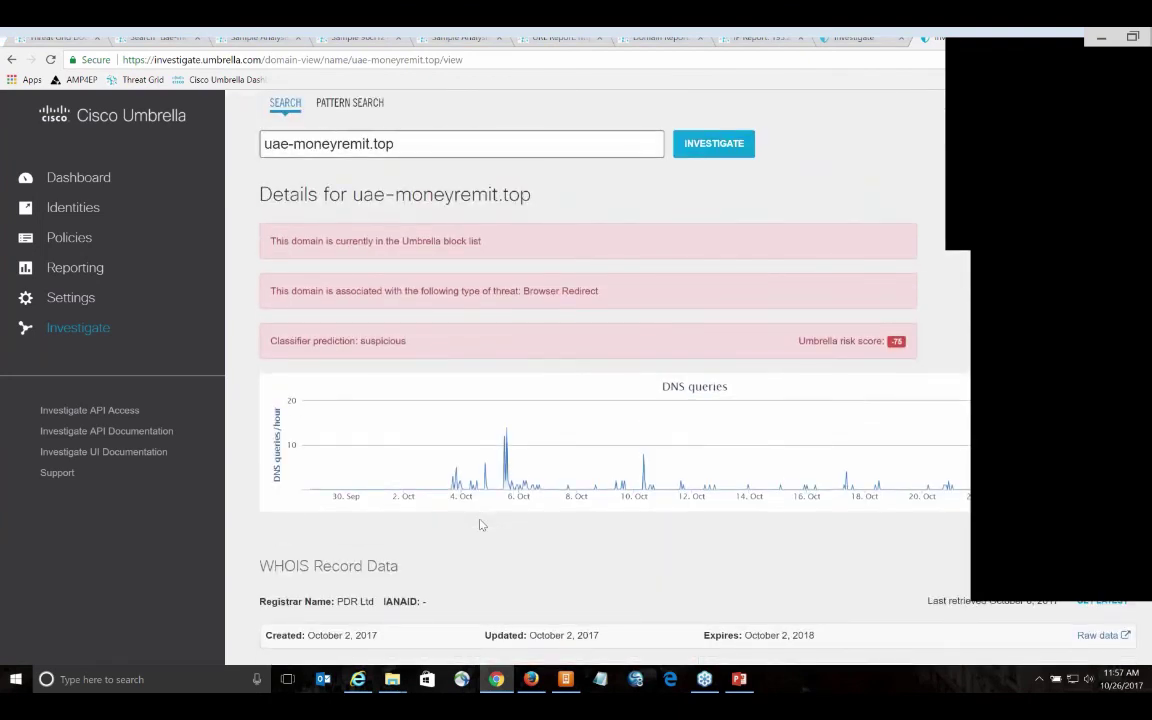
{"action": "scroll", "coordinate": [480, 524], "scroll_direction": "down", "scroll_amount": 1}
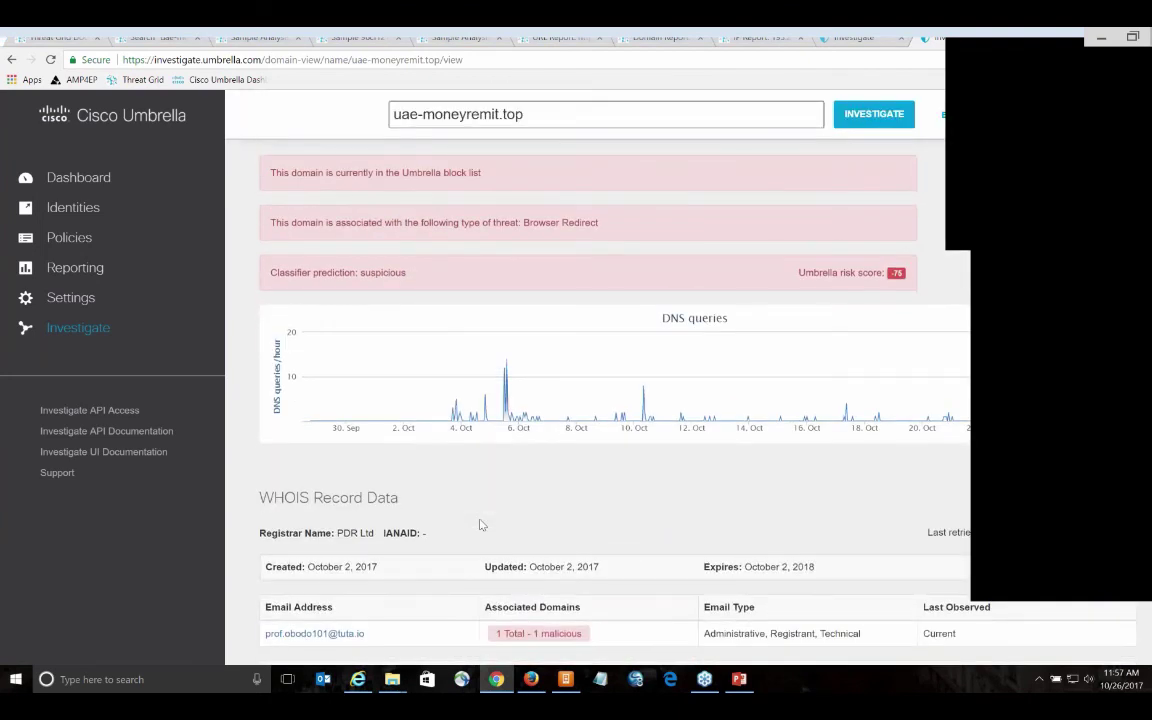
{"action": "scroll", "coordinate": [480, 524], "scroll_direction": "down", "scroll_amount": 1}
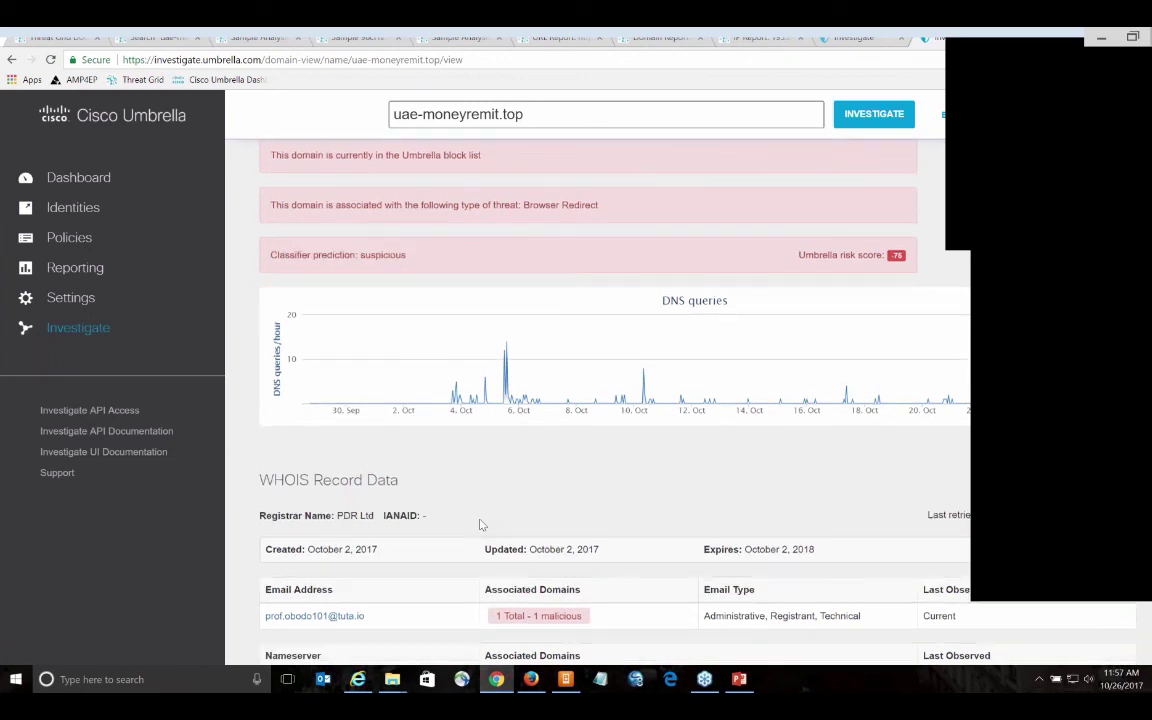
{"action": "scroll", "coordinate": [480, 524], "scroll_direction": "down", "scroll_amount": 2}
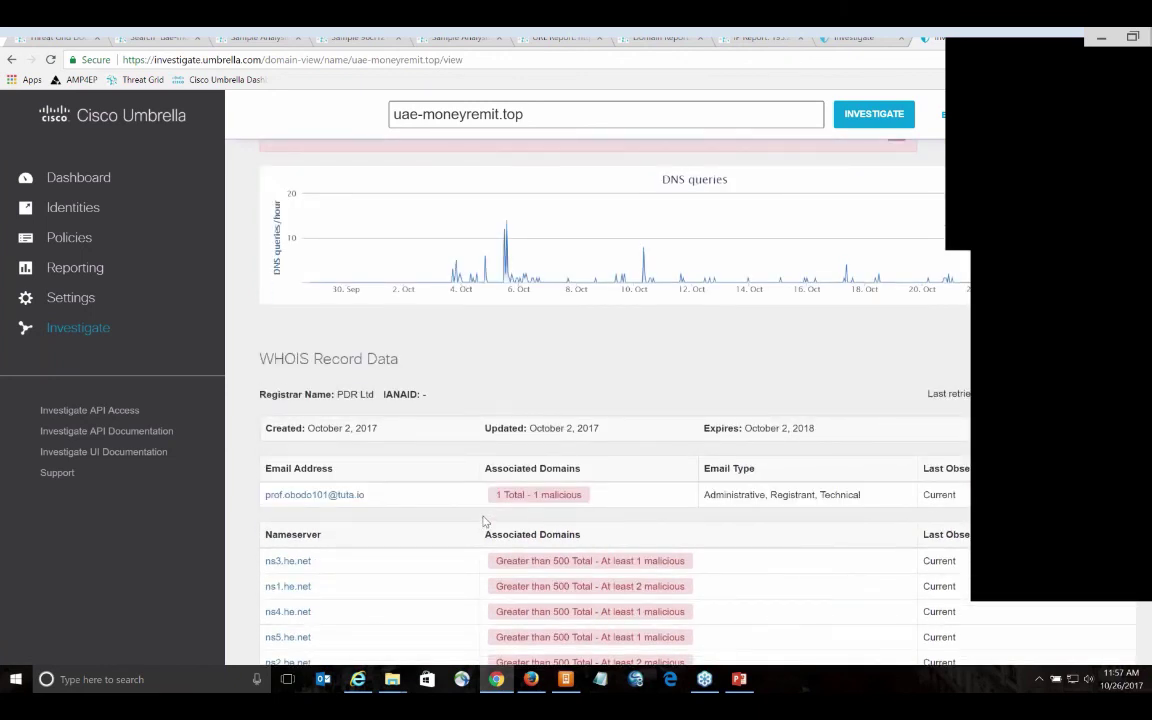
{"action": "scroll", "coordinate": [483, 521], "scroll_direction": "up", "scroll_amount": 1}
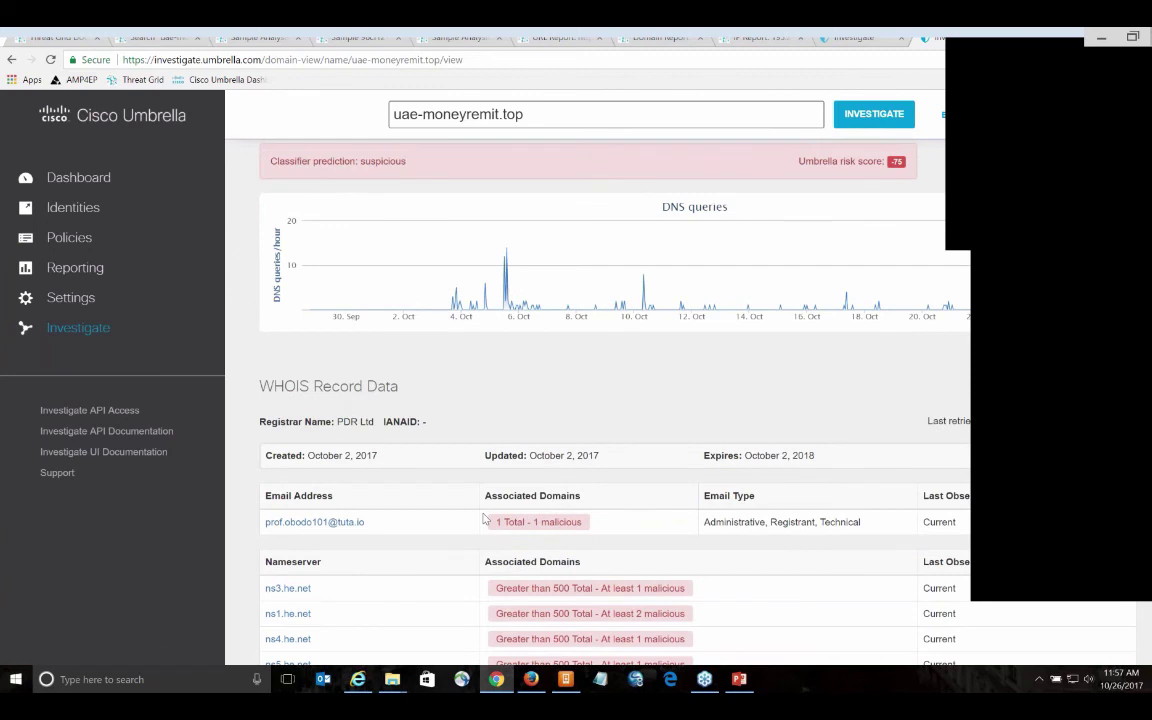
{"action": "scroll", "coordinate": [483, 521], "scroll_direction": "up", "scroll_amount": 1}
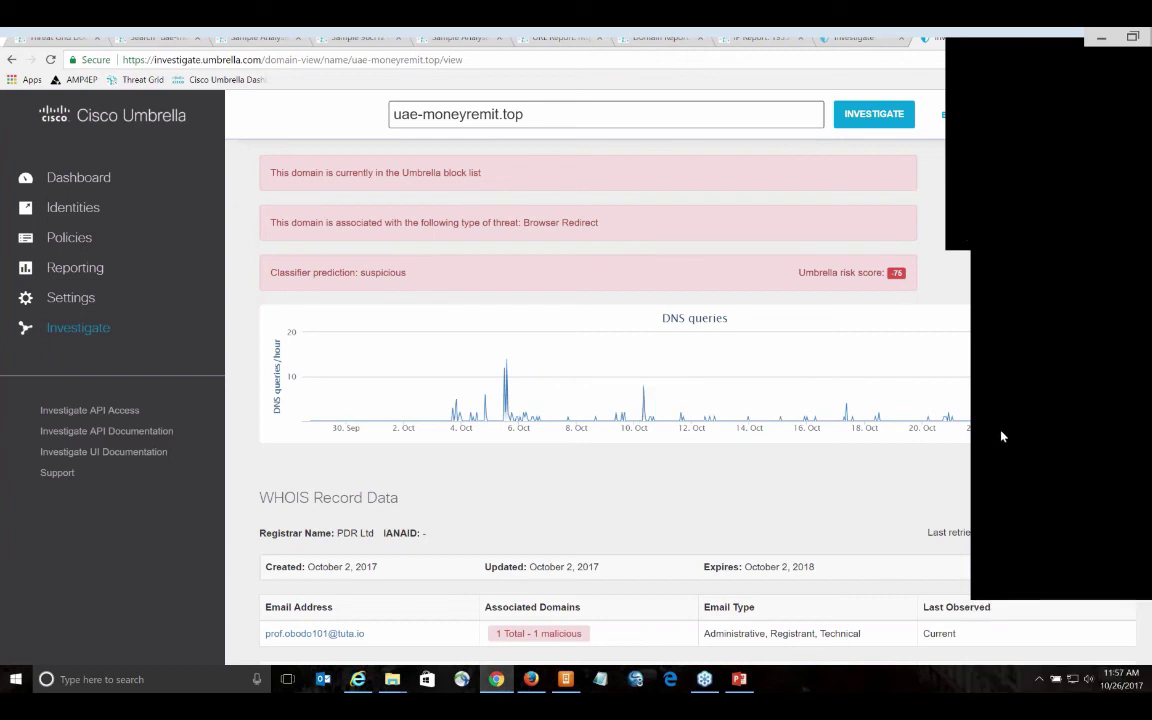
{"action": "right_click", "coordinate": [1052, 445]}
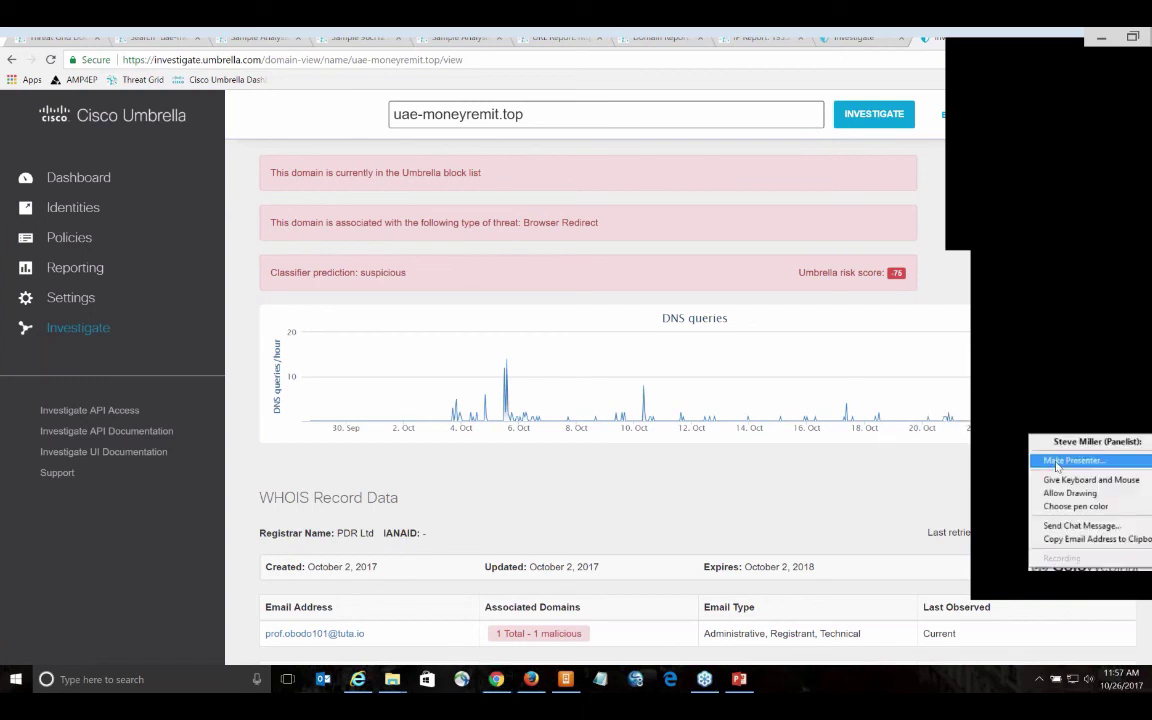
{"action": "key", "text": "super+Tab"}
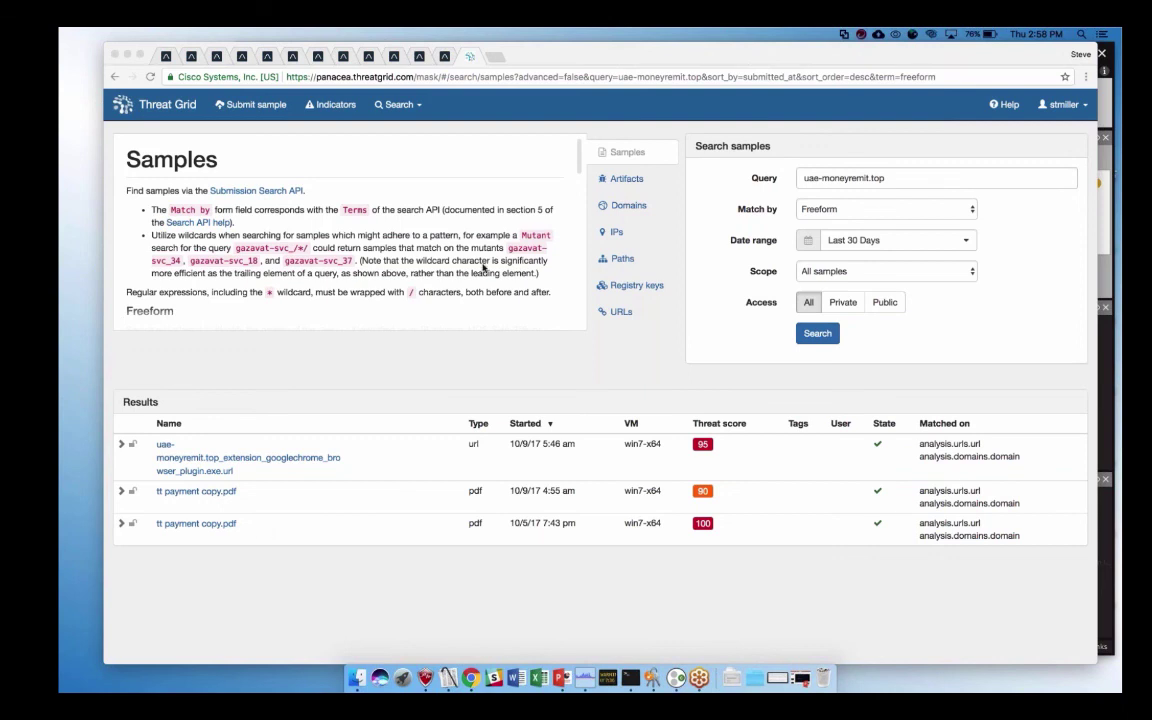
- Return to ThreatStream investigation 17-10-0002 and its Add Context task, then bring PowerPoint forward
{"action": "left_click", "coordinate": [446, 56]}
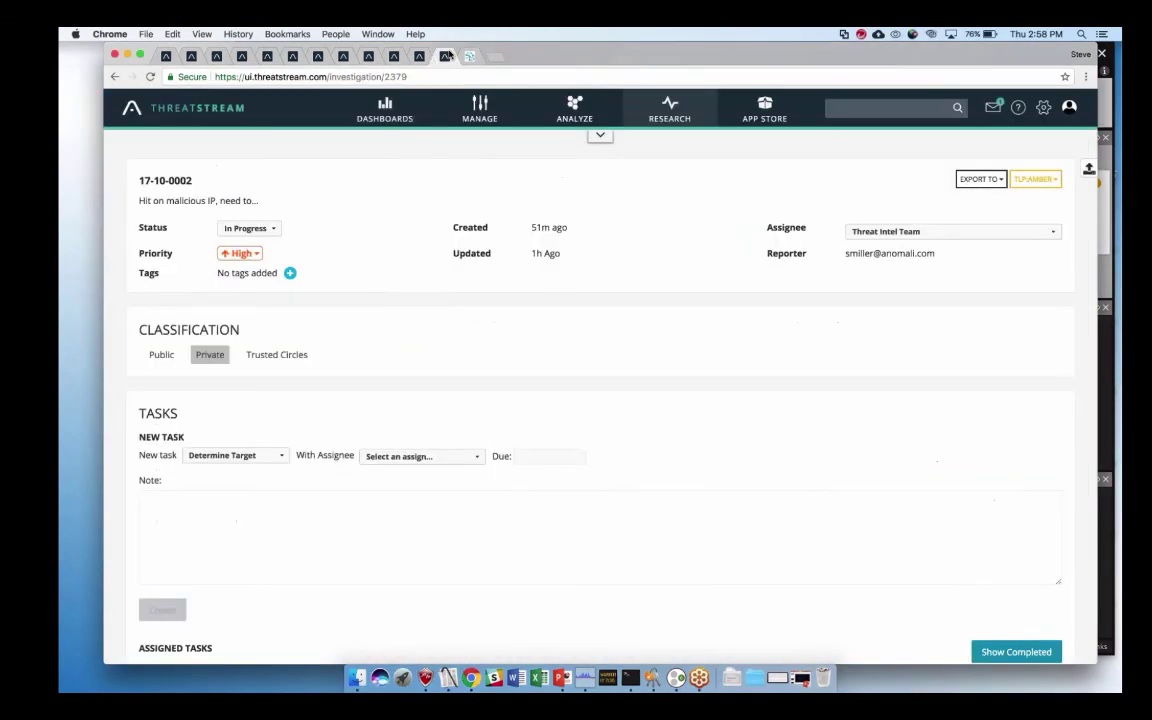
{"action": "scroll", "coordinate": [755, 444], "scroll_direction": "down", "scroll_amount": 2}
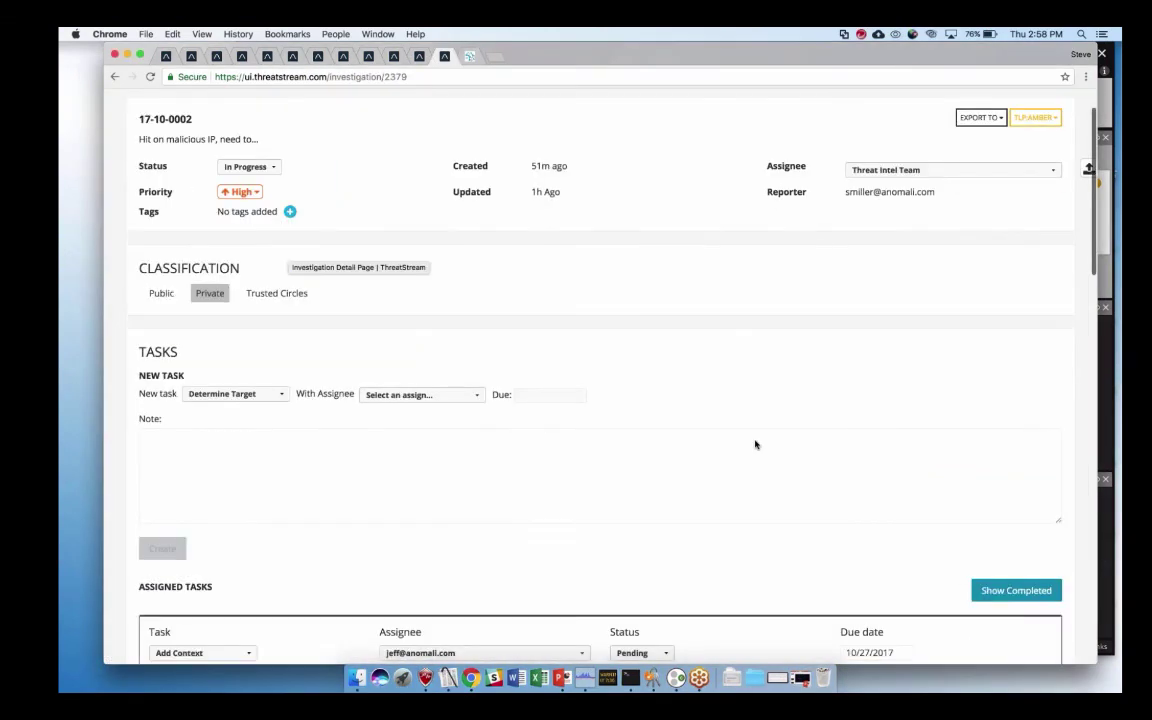
{"action": "scroll", "coordinate": [755, 444], "scroll_direction": "down", "scroll_amount": 4}
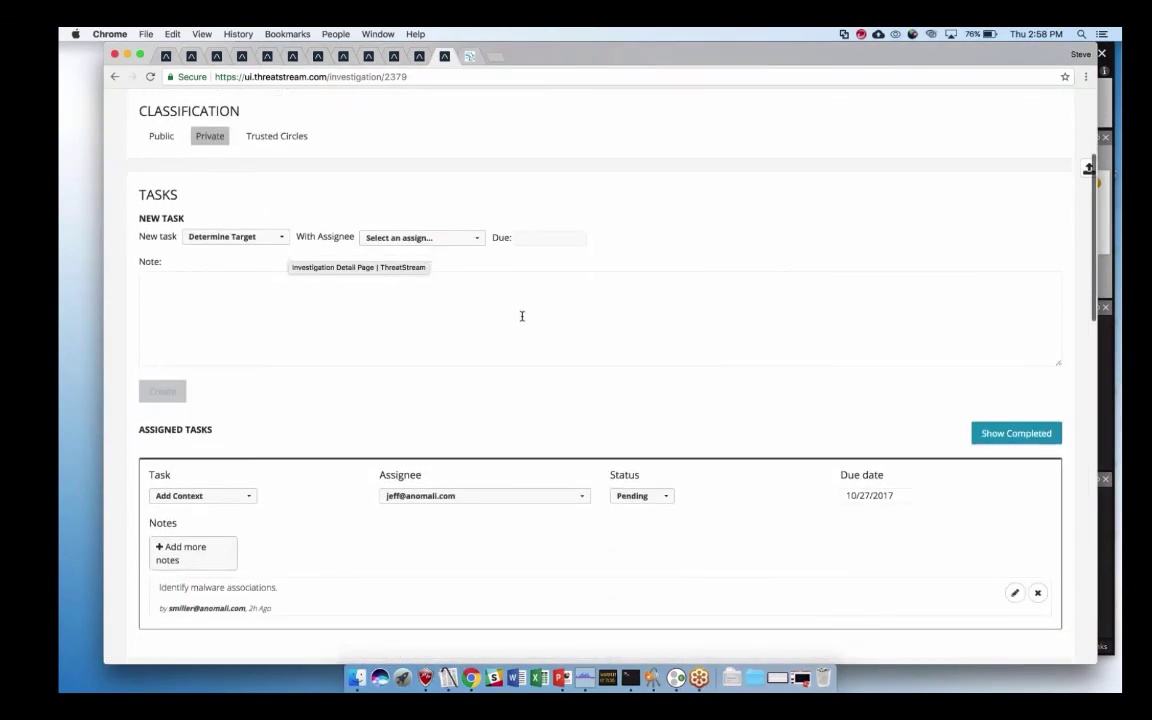
{"action": "scroll", "coordinate": [521, 316], "scroll_direction": "down", "scroll_amount": 2}
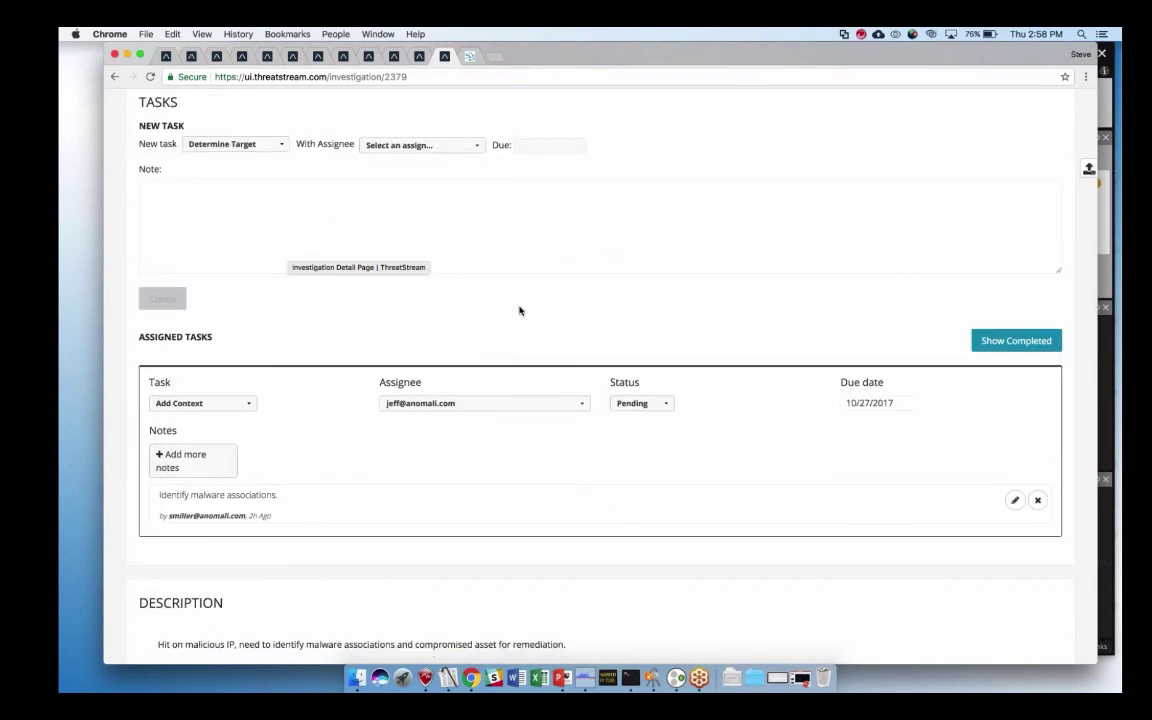
{"action": "key", "text": "Tab"}
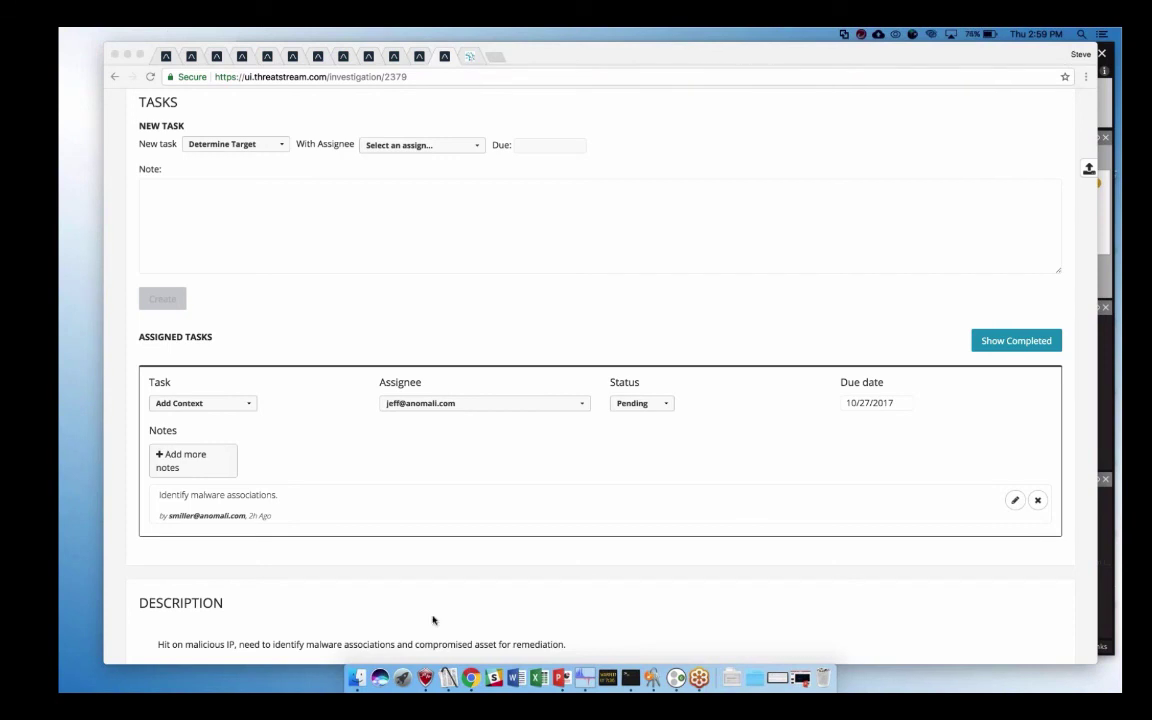
{"action": "left_click", "coordinate": [561, 678]}
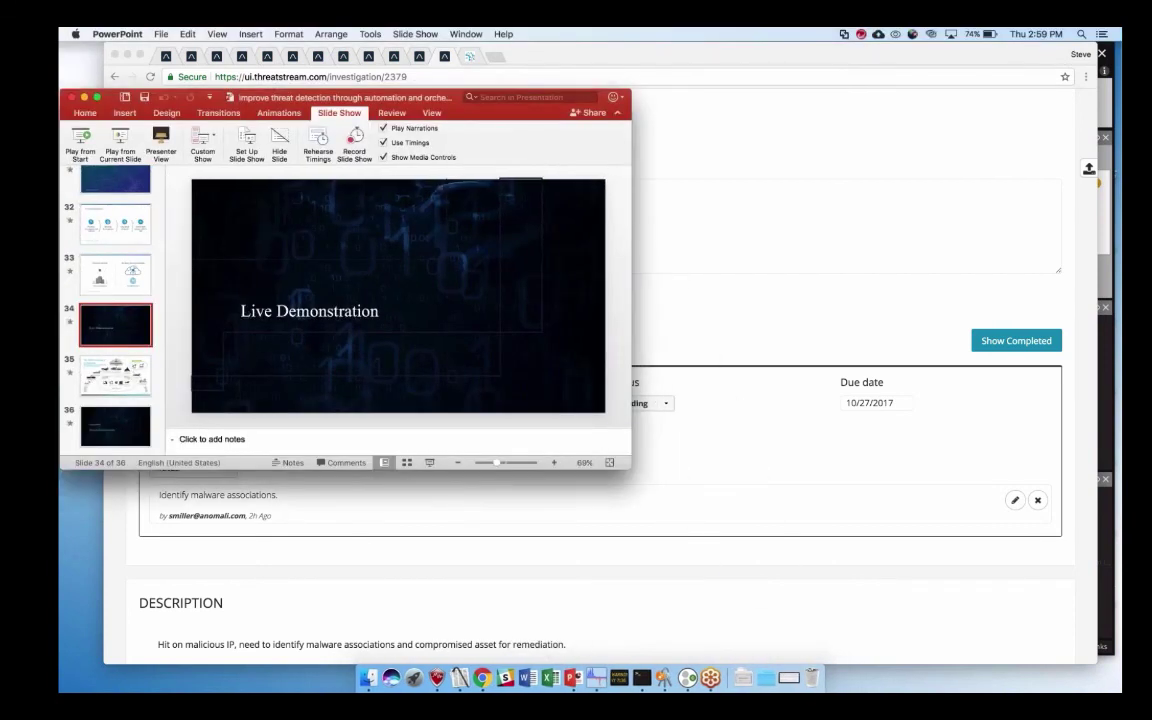
- Play the slideshow from slide 34 'Live Demonstration' and advance to 'The AMP Everywhere Architecture'
{"action": "left_click", "coordinate": [122, 143]}
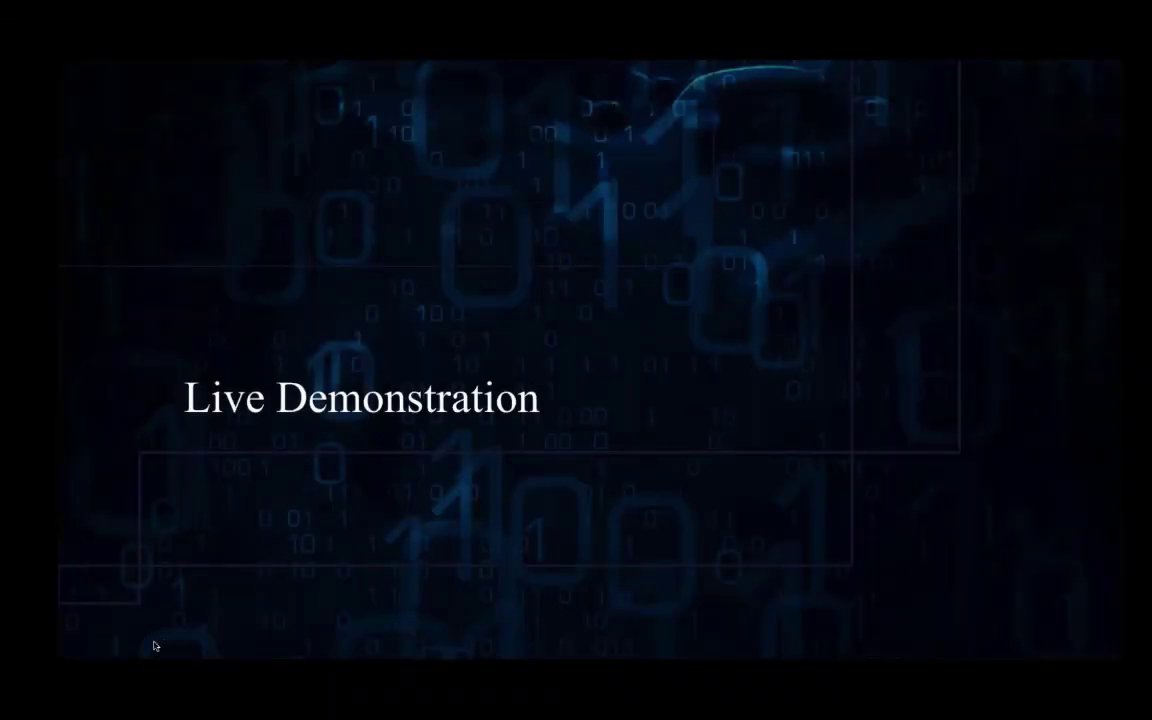
{"action": "left_click", "coordinate": [155, 646]}
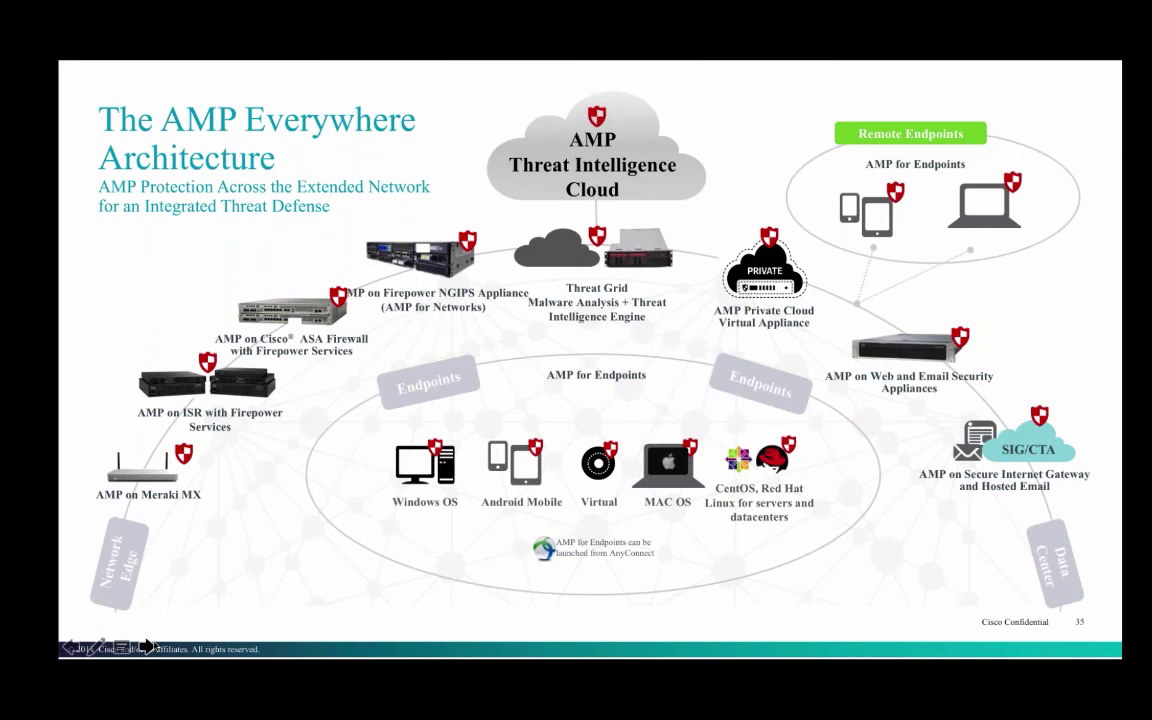